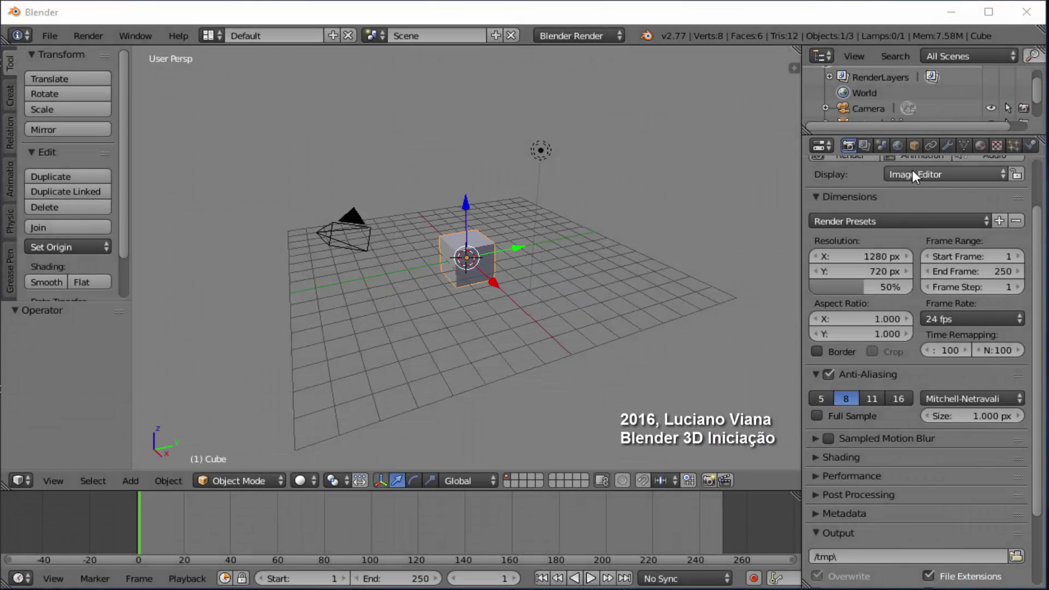
Add an Ocean modifier to the default cube and bring the whole ocean surface into view.
click(949, 146)
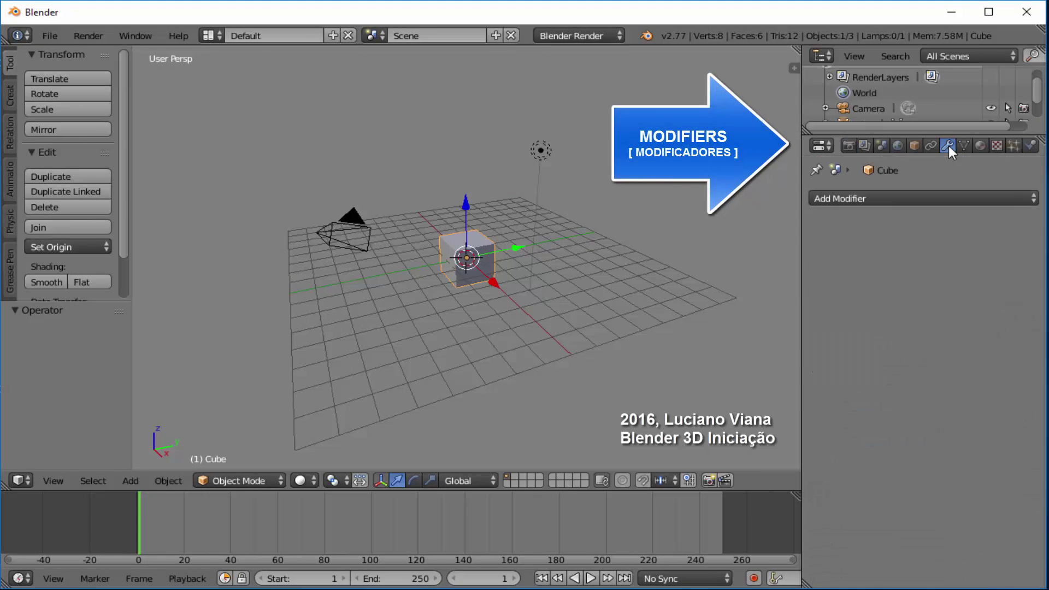
click(838, 198)
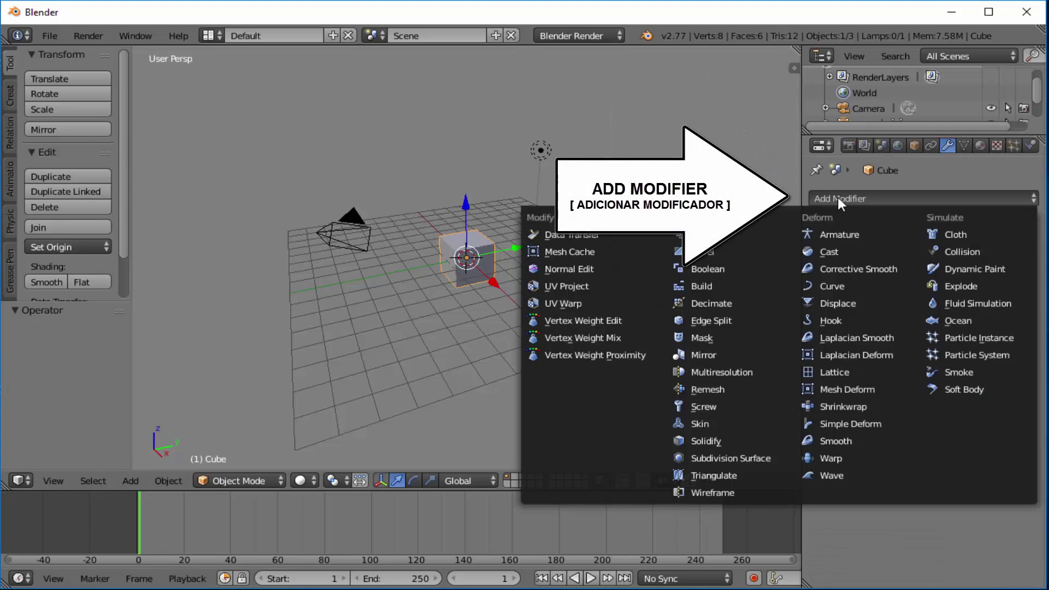
click(956, 320)
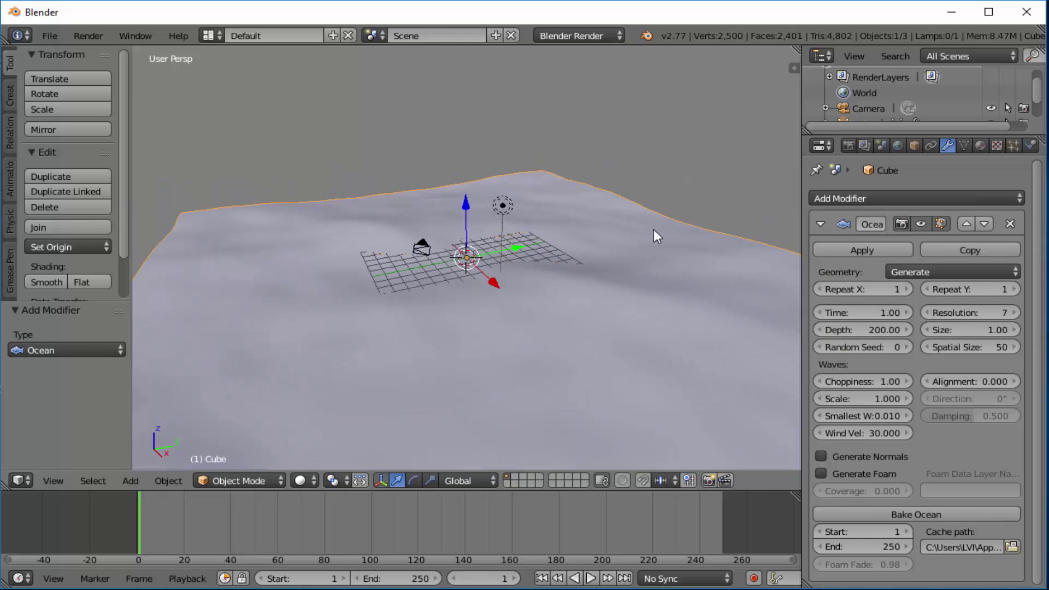
scroll(654, 230, down, 4)
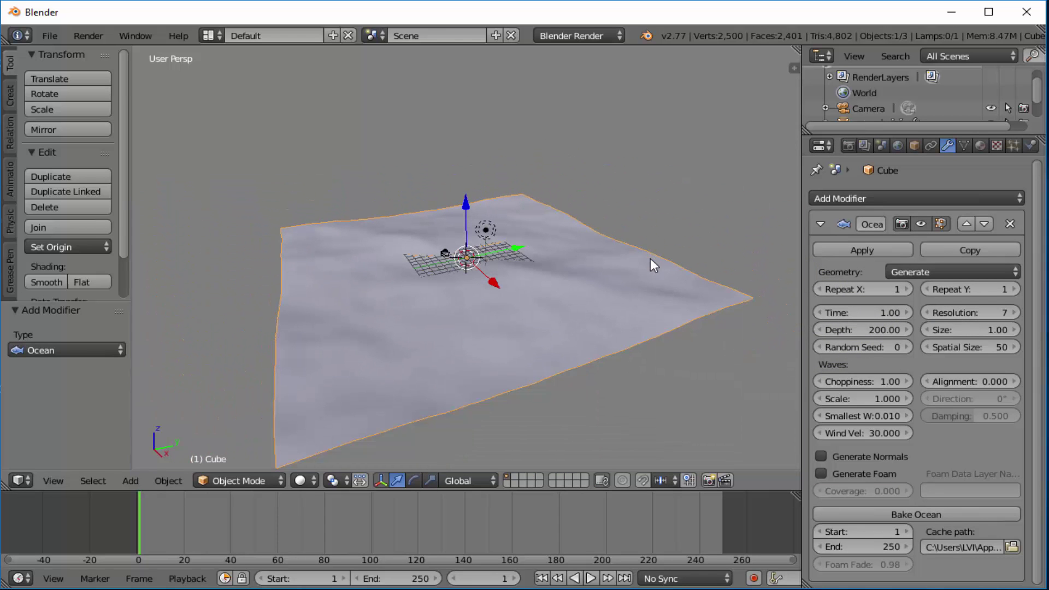
middle_drag(651, 259, 672, 235)
Inspect the ocean mesh in wireframe with the properties editor widened, and return to solid shading.
key(z)
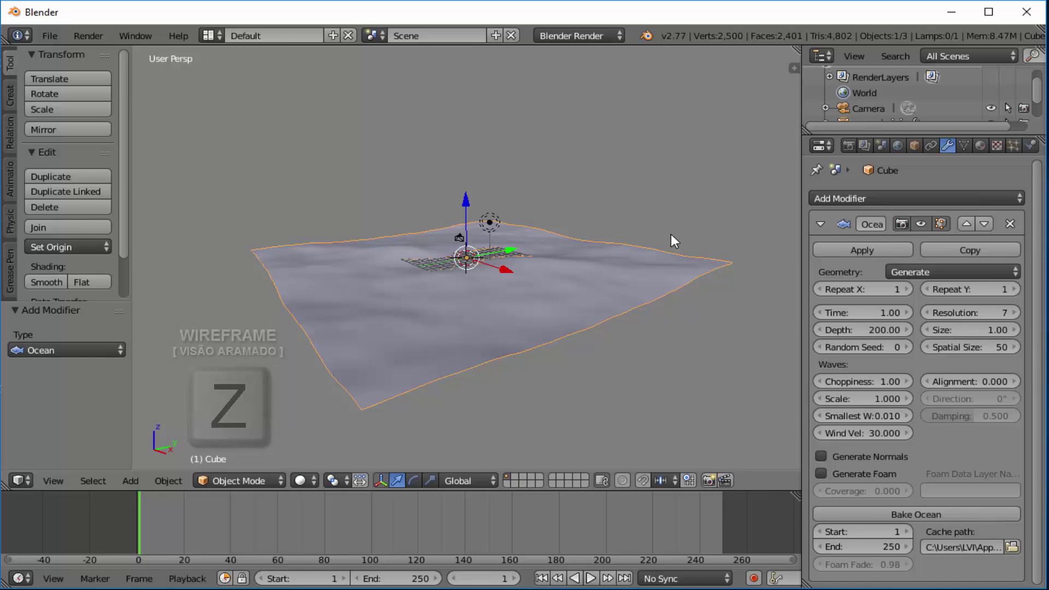
key(z)
mouse_move(551, 299)
middle_down()
mouse_move(582, 311)
mouse_move(550, 294)
middle_up()
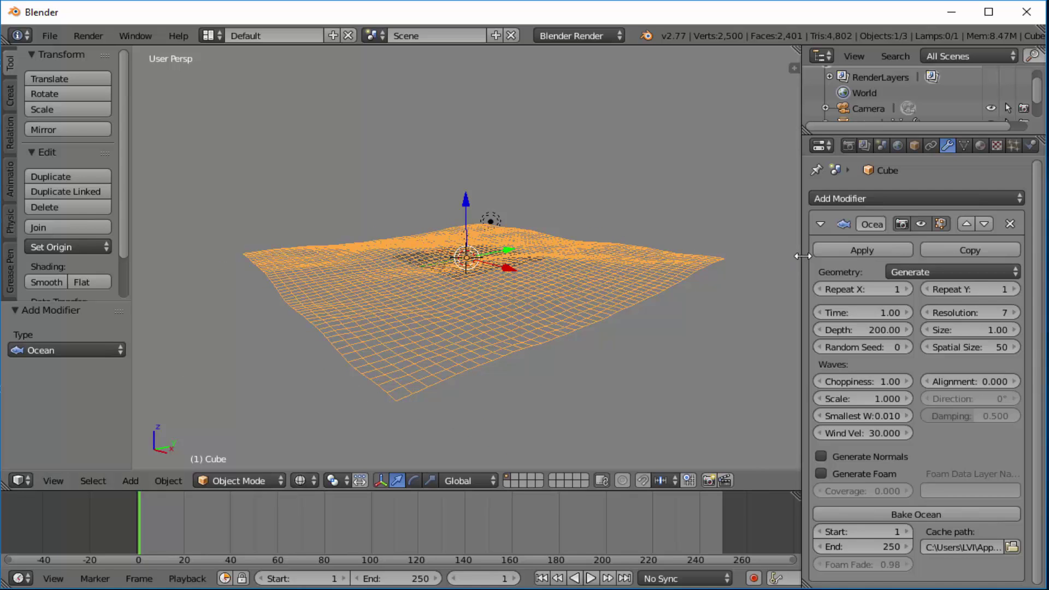
drag(798, 255, 772, 258)
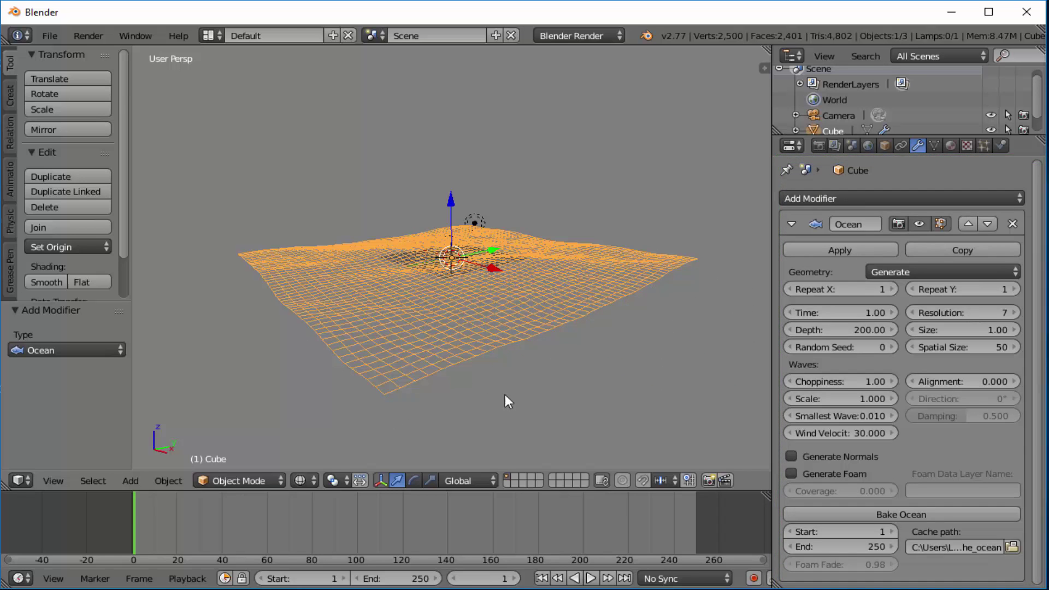
key(z)
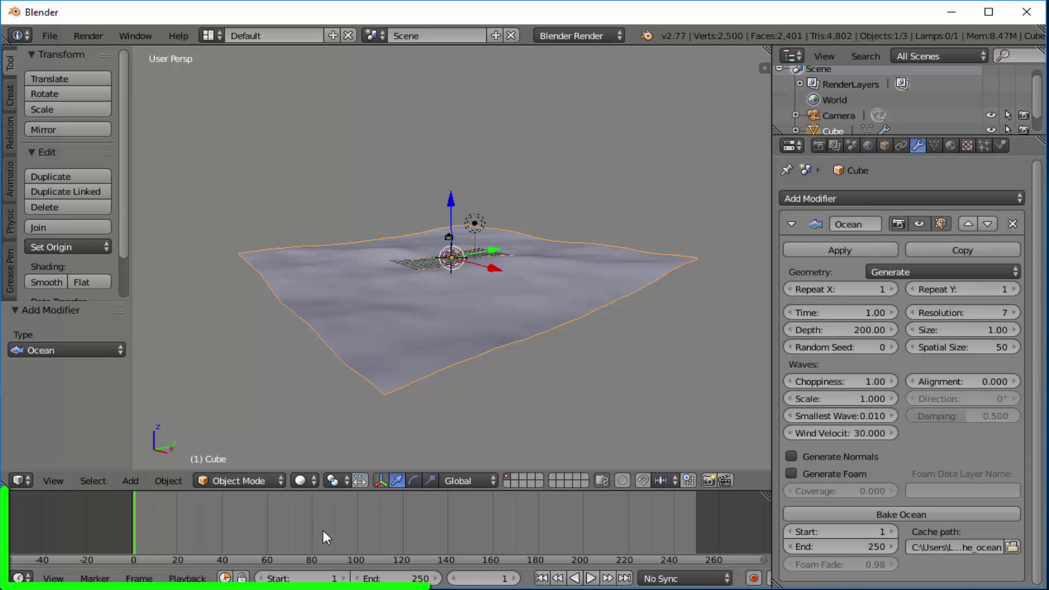
Play the animation briefly to check the ocean's motion, and cancel playback to return to frame 1.
click(591, 578)
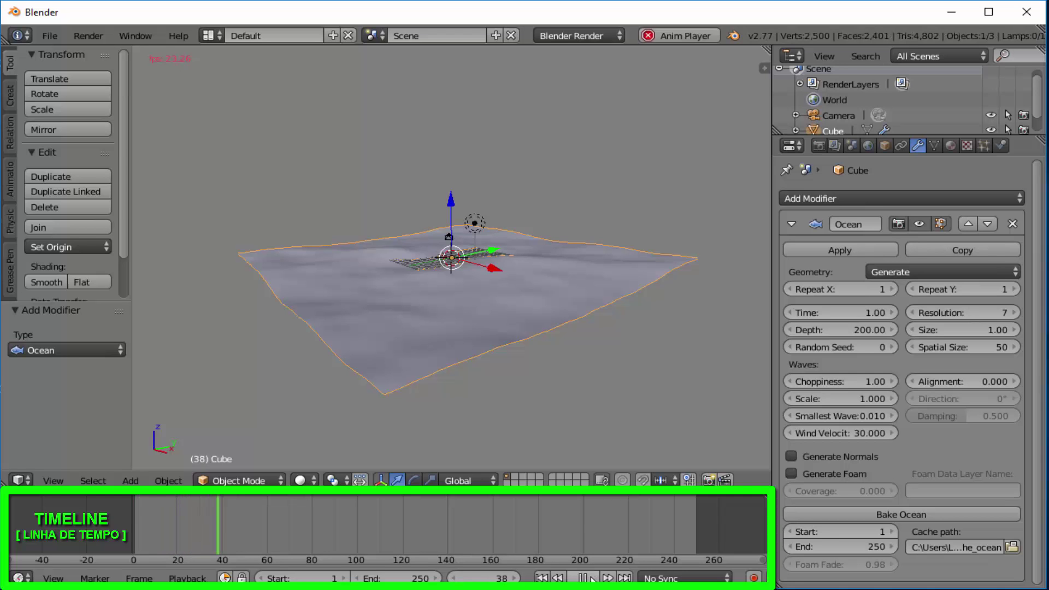
key(Escape)
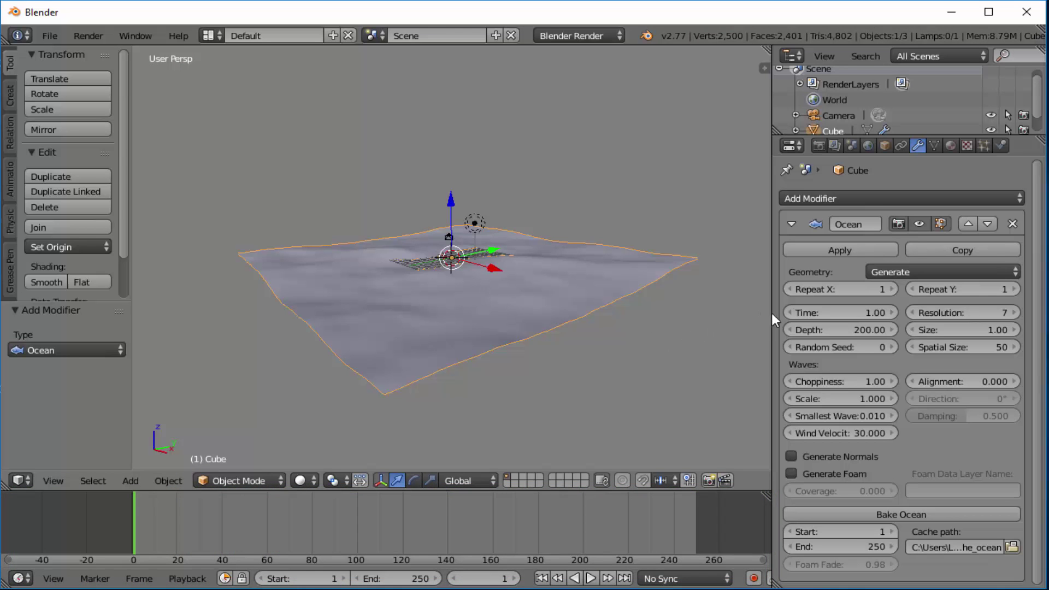
Set the Ocean modifier's Time to 1.01 and insert a keyframe for it at frame 1.
click(835, 312)
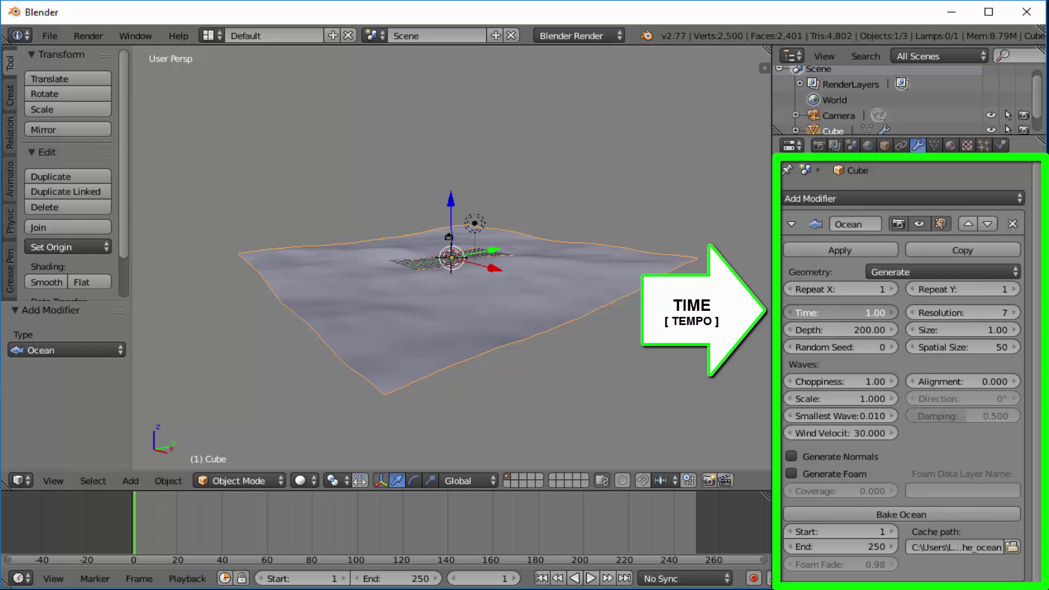
mouse_move(835, 312)
mouse_down()
mouse_move(882, 313)
mouse_move(784, 313)
mouse_move(941, 312)
mouse_move(784, 313)
mouse_move(952, 312)
mouse_move(836, 313)
mouse_up()
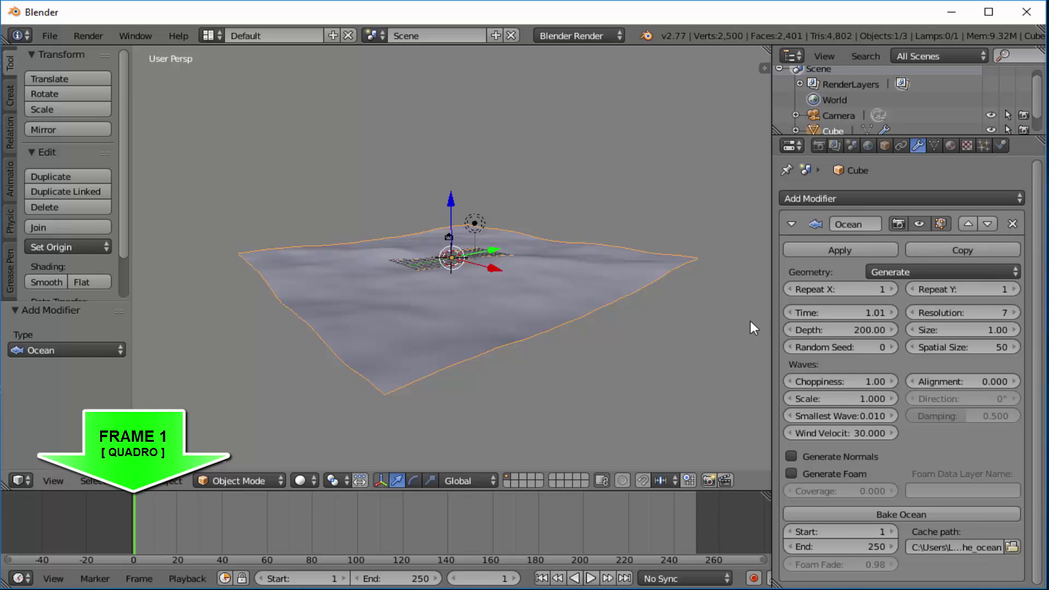
right_click(839, 313)
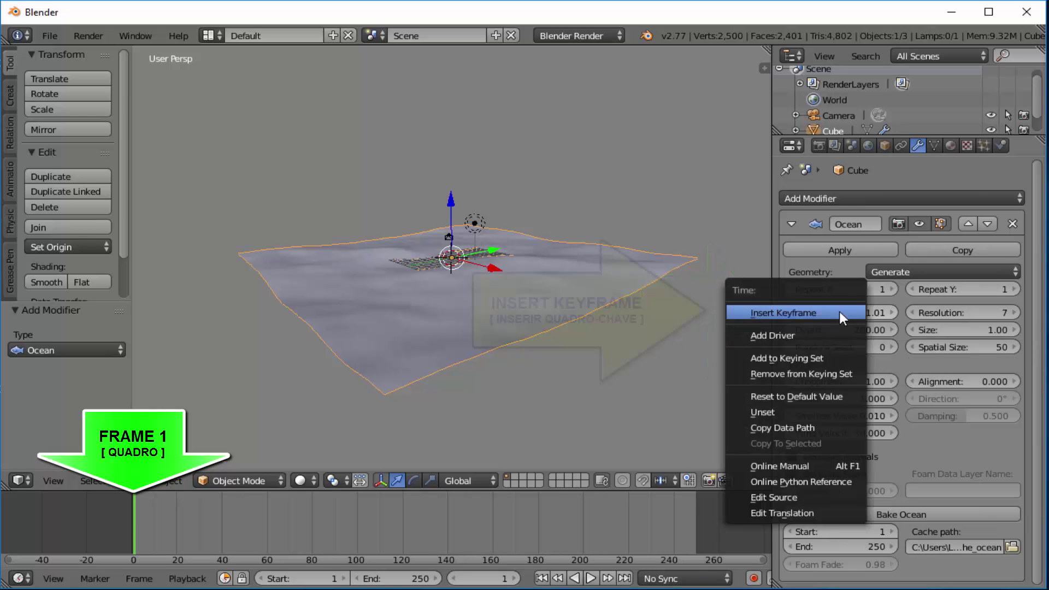
click(785, 313)
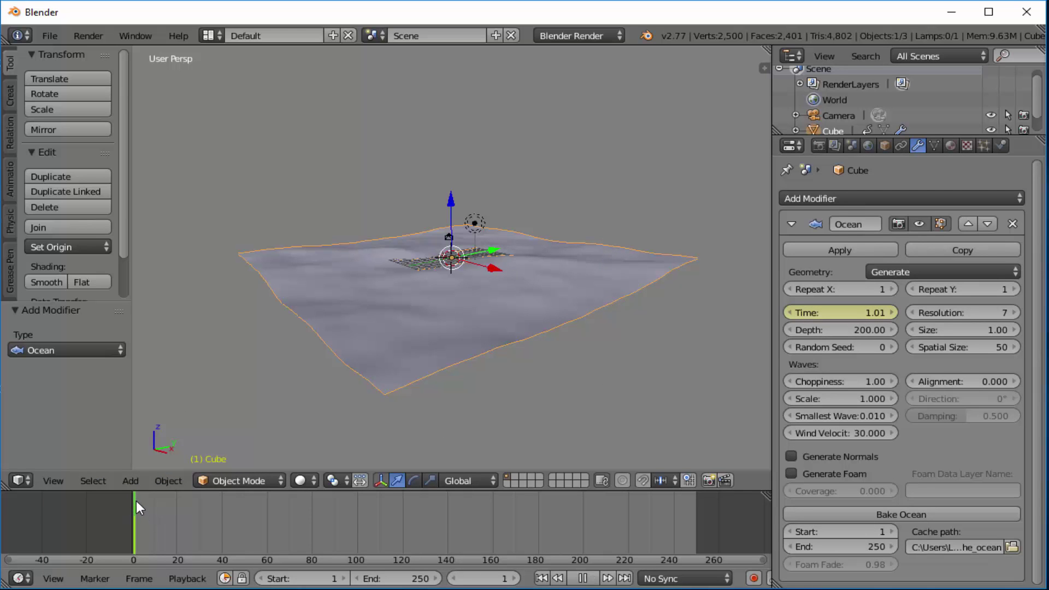
Play the animation briefly and scrub the timeline between frame 1 and frame 16 to check the first Time keyframe.
key(alt+a)
key(alt+a)
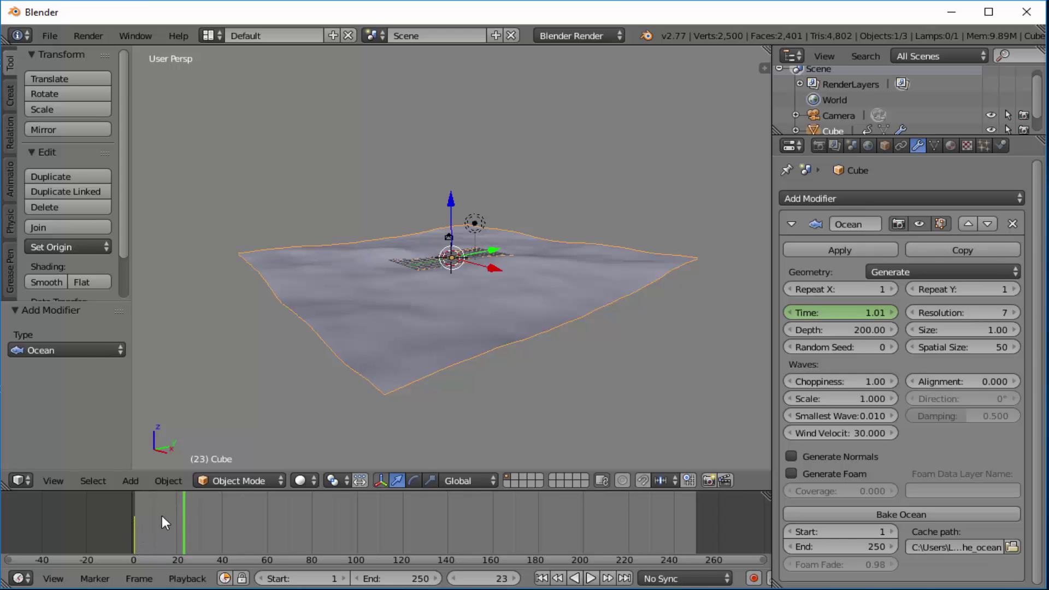
drag(183, 502, 136, 517)
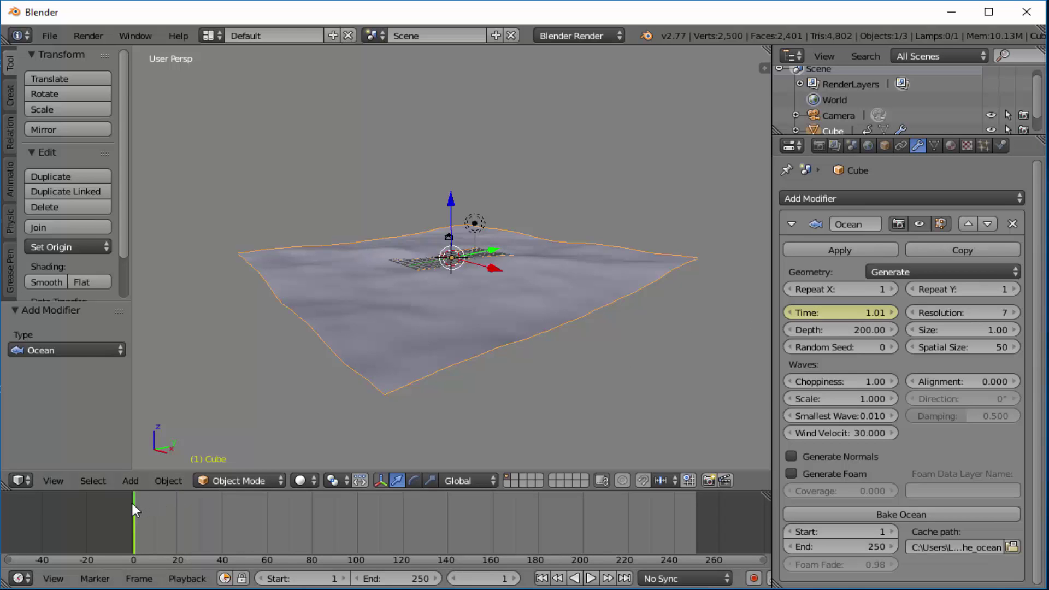
drag(134, 502, 168, 497)
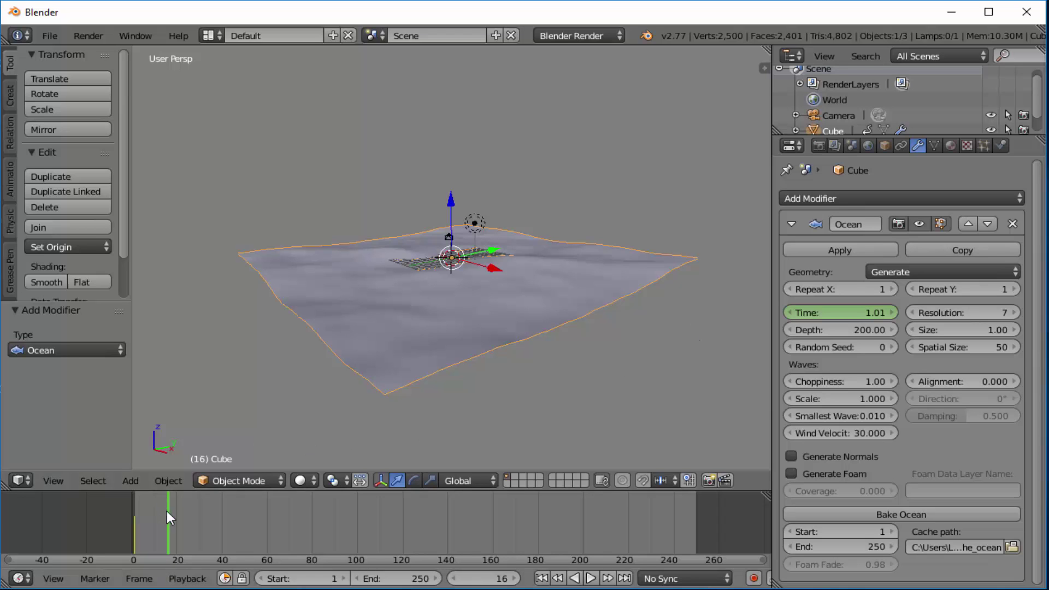
Go to frame 249, set the Ocean modifier's Time to 20, and insert a keyframe for it there.
drag(168, 509, 694, 509)
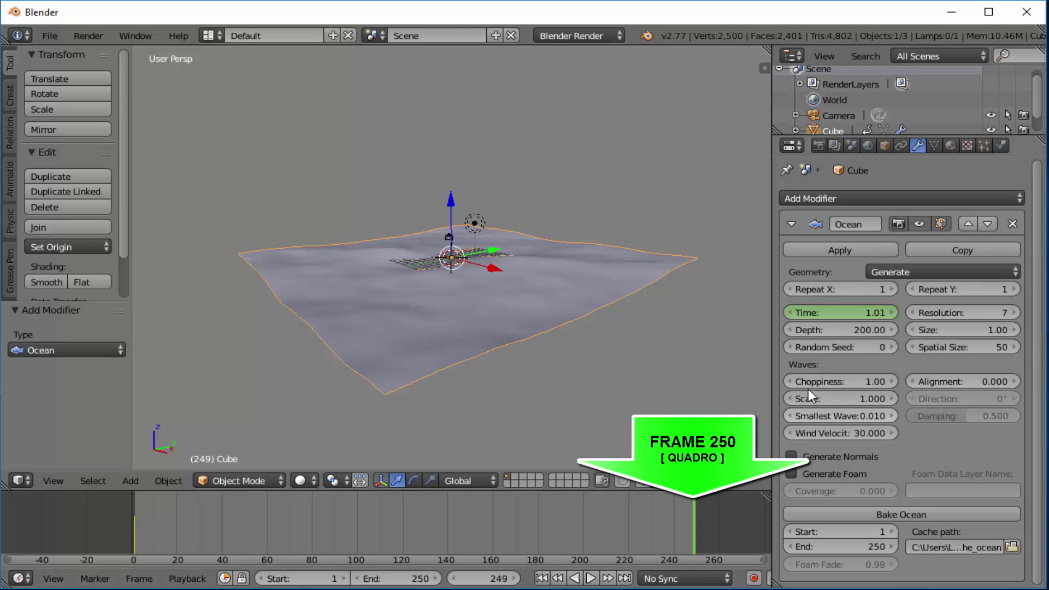
click(843, 309)
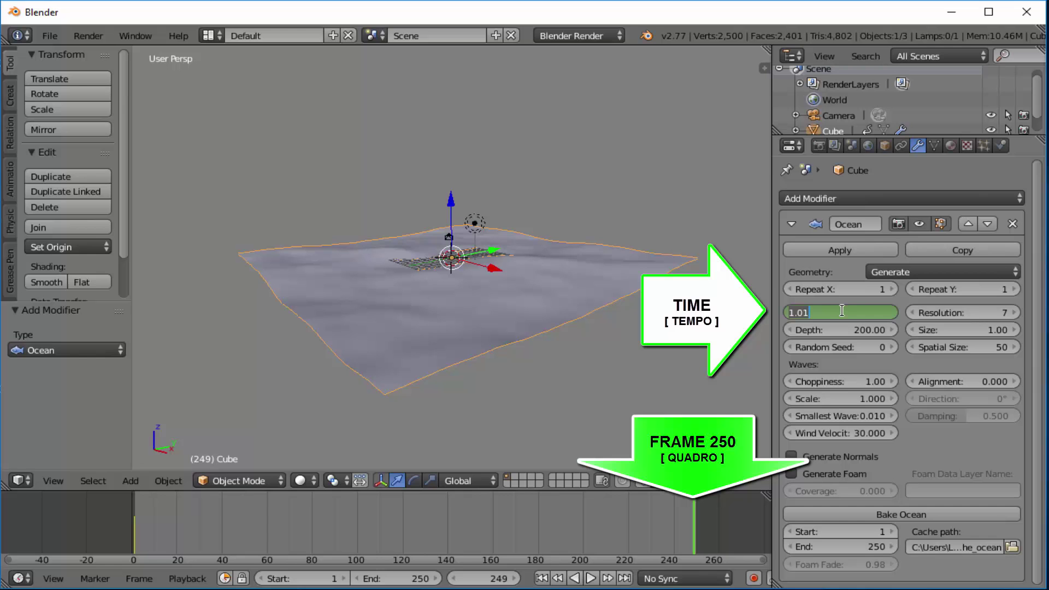
text(20)
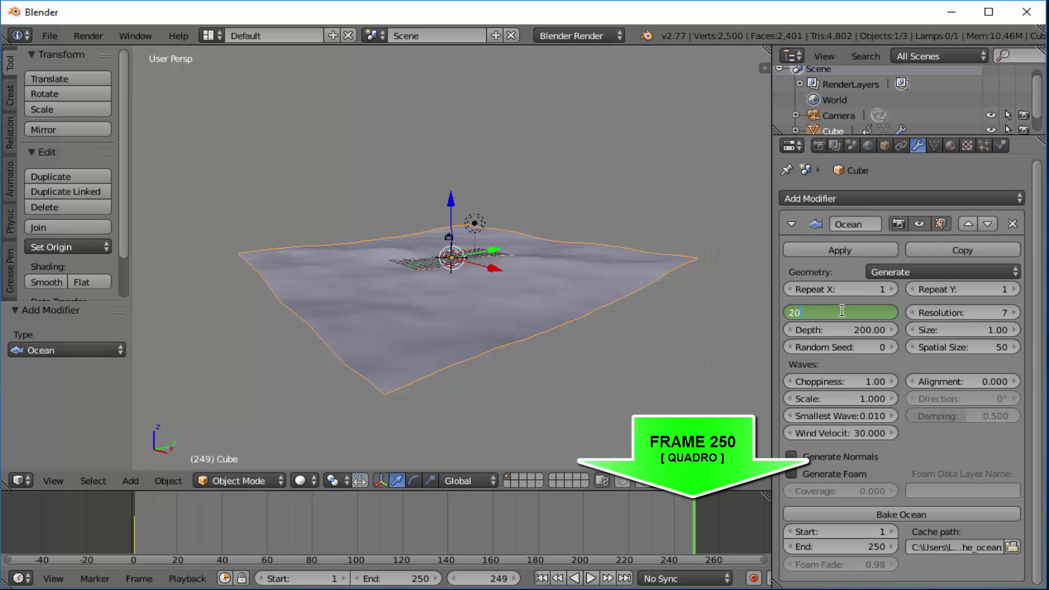
key(Return)
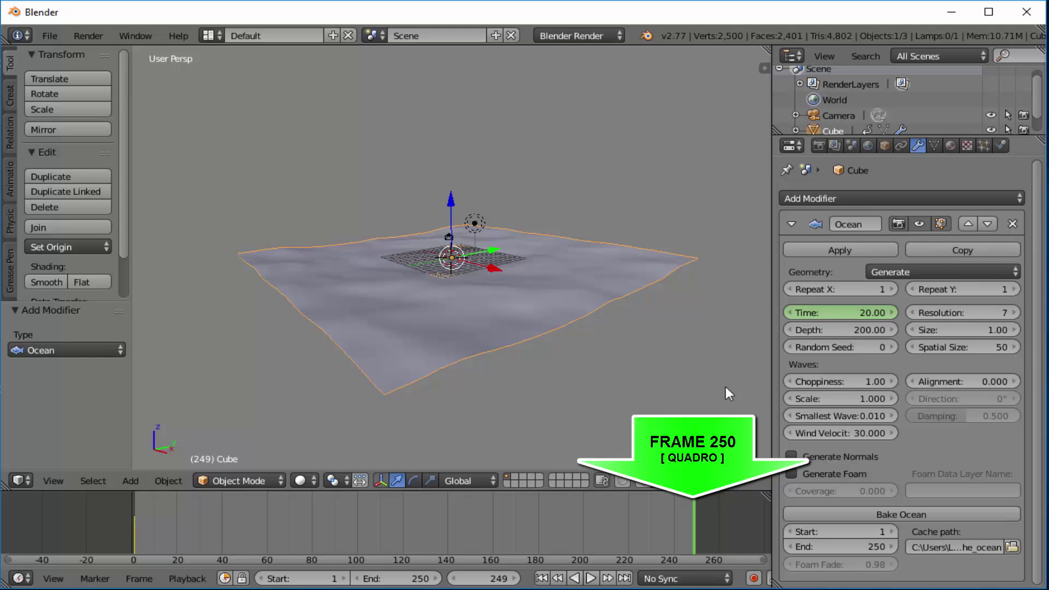
right_click(845, 311)
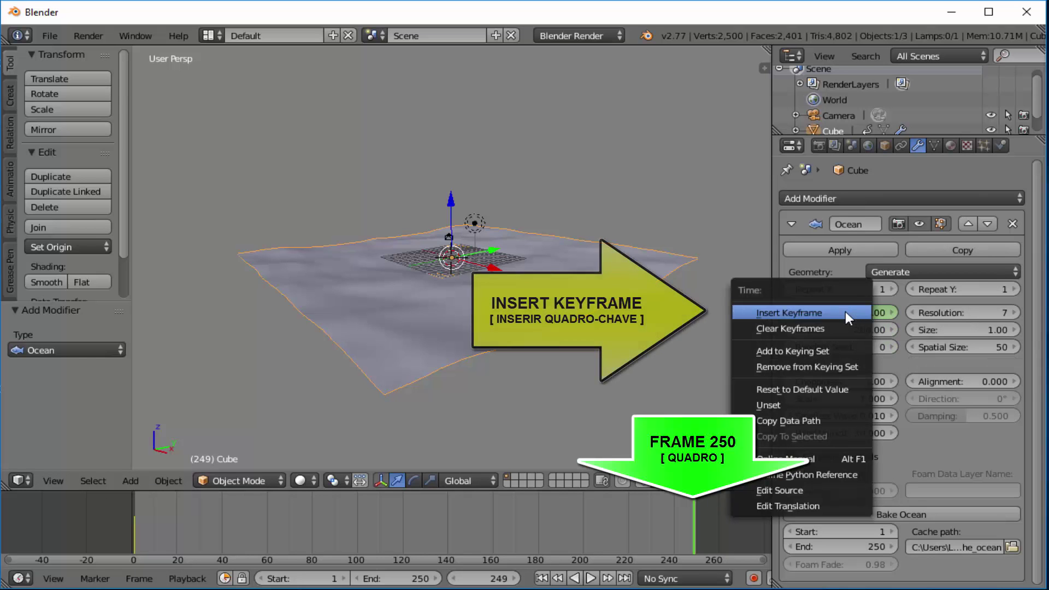
click(783, 312)
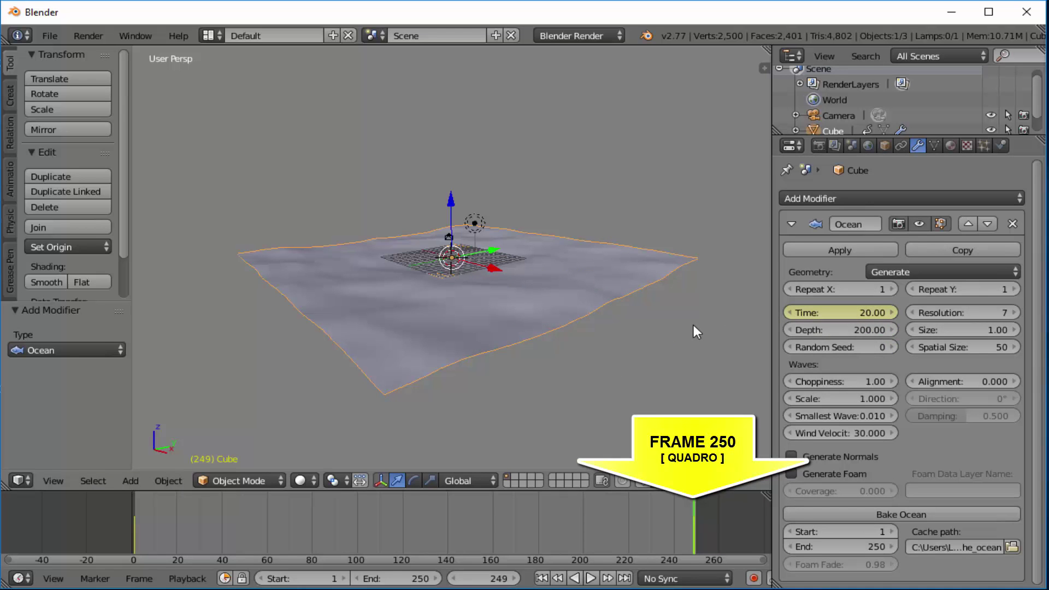
Play the keyframed ocean animation to review the wave motion, and stop it at frame 34.
click(591, 578)
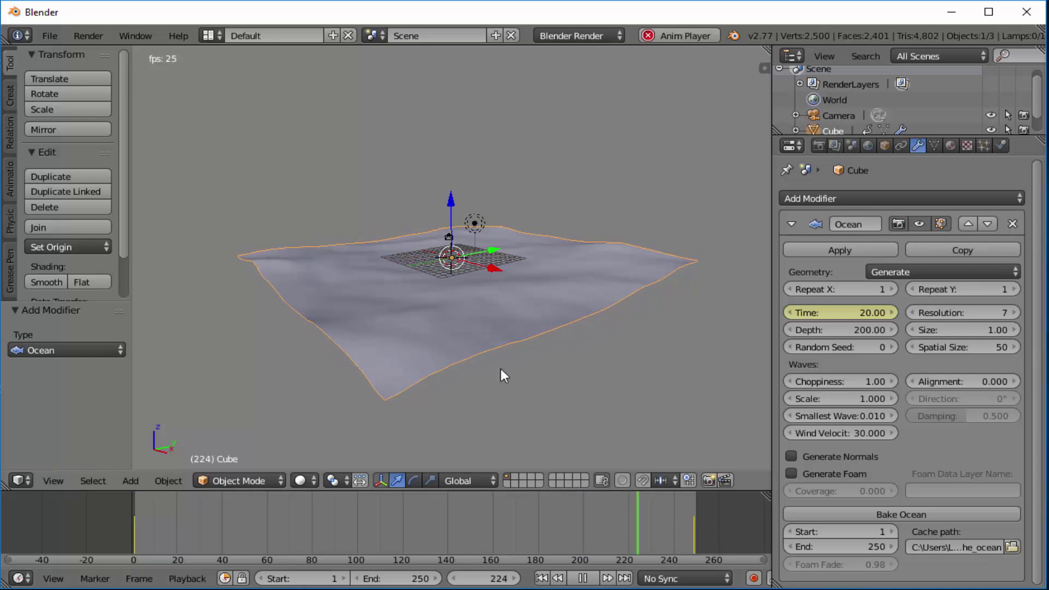
click(588, 580)
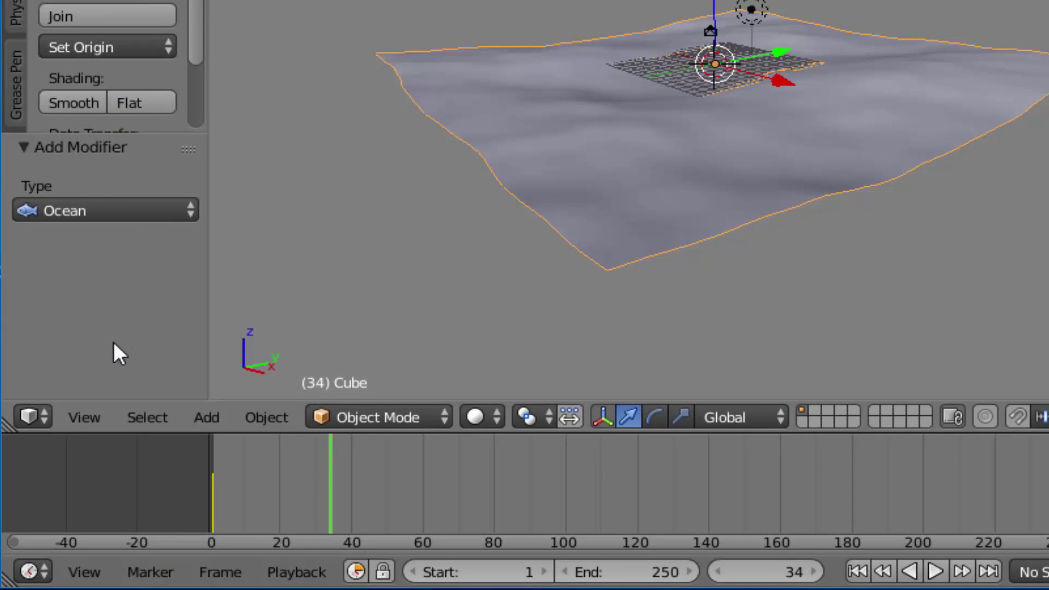
Switch the 3D view area to the Graph Editor, show the whole animation curve, and select the Time (Ocean) channel.
click(48, 414)
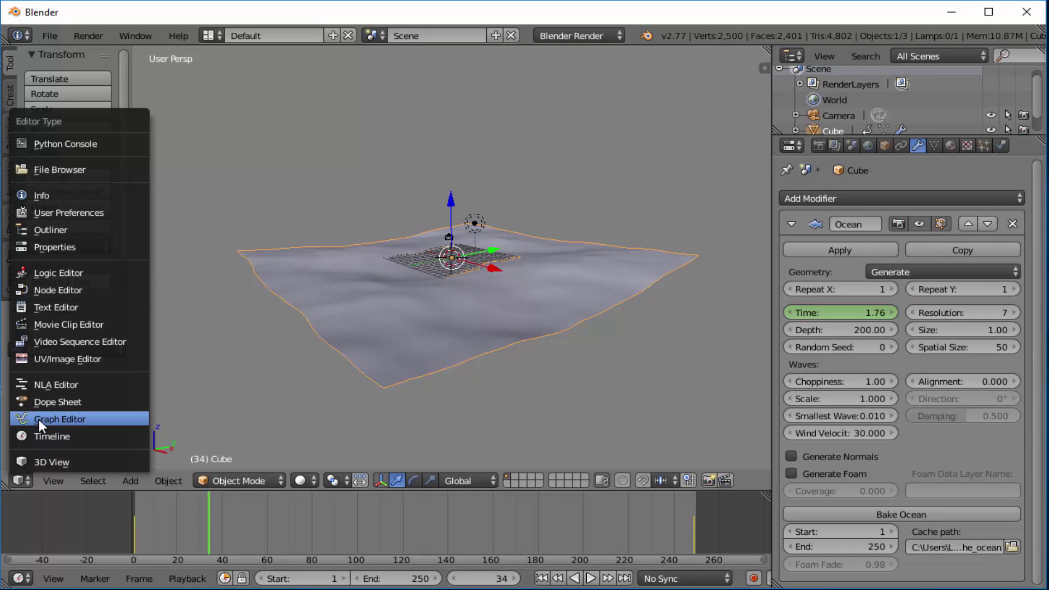
click(63, 323)
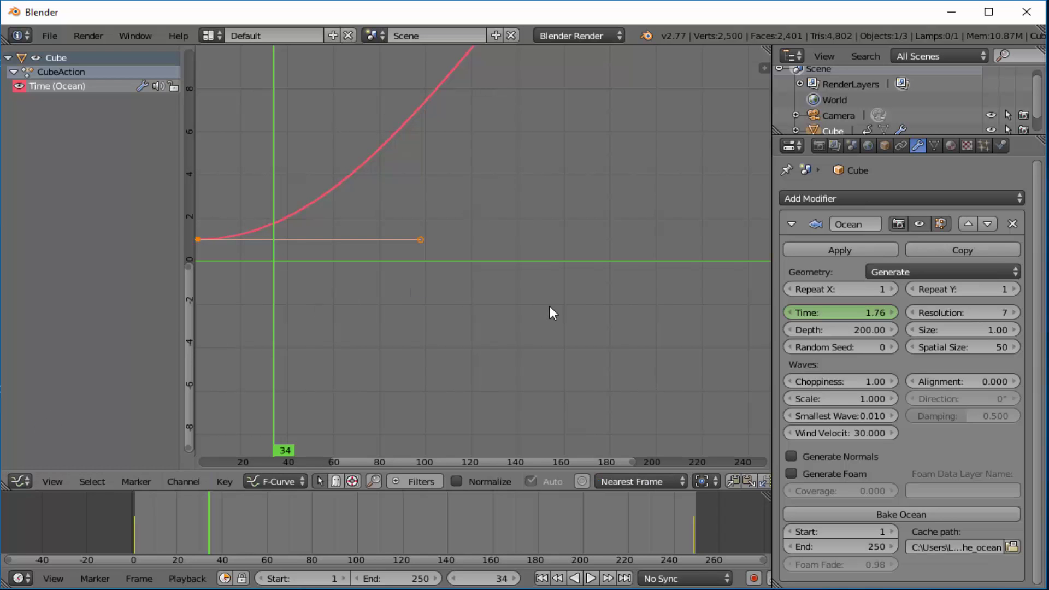
key(Home)
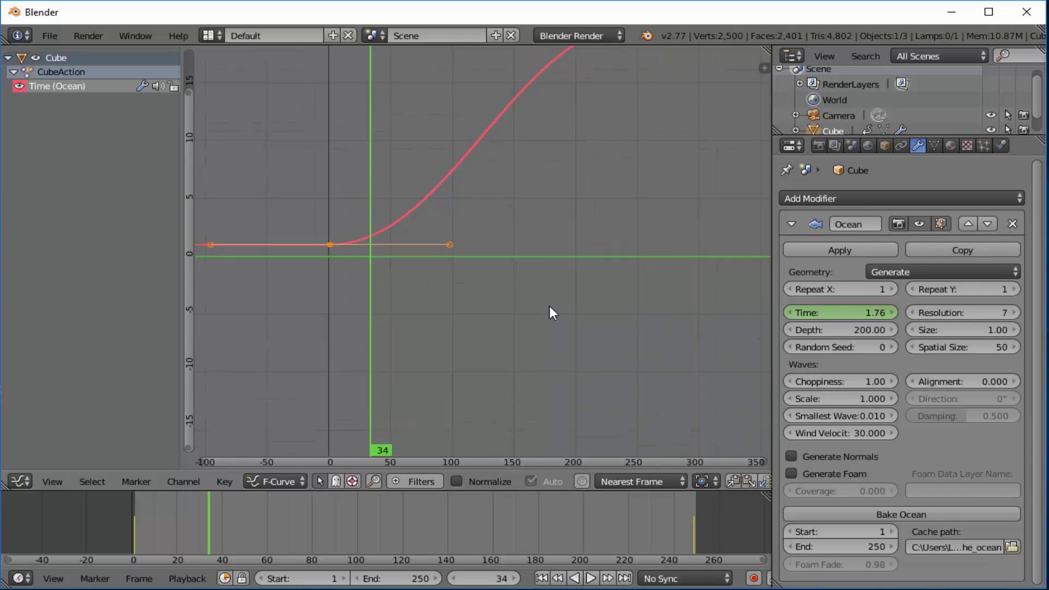
scroll(549, 306, down, 1)
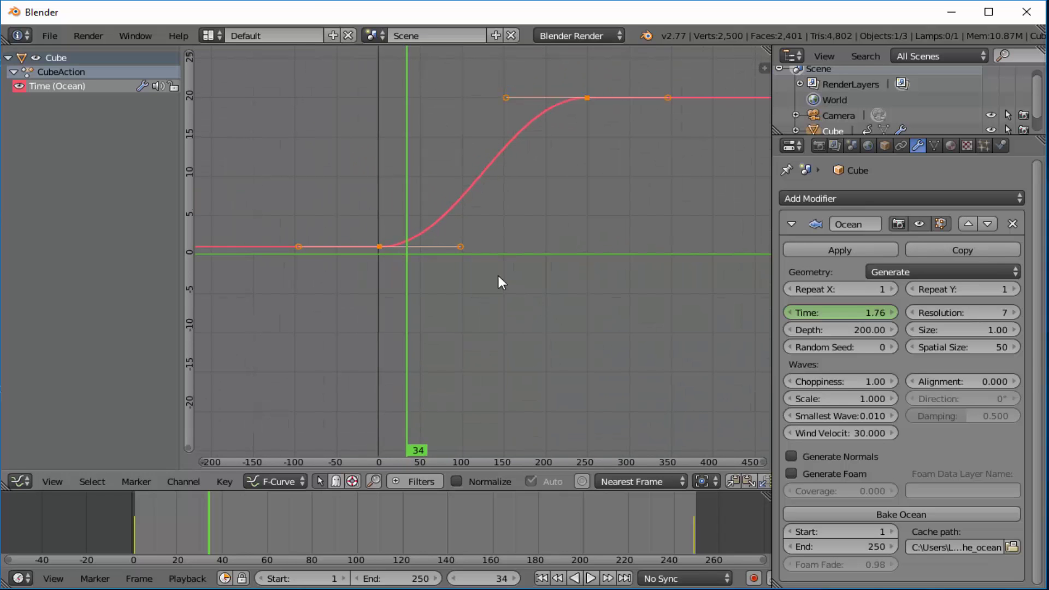
click(68, 85)
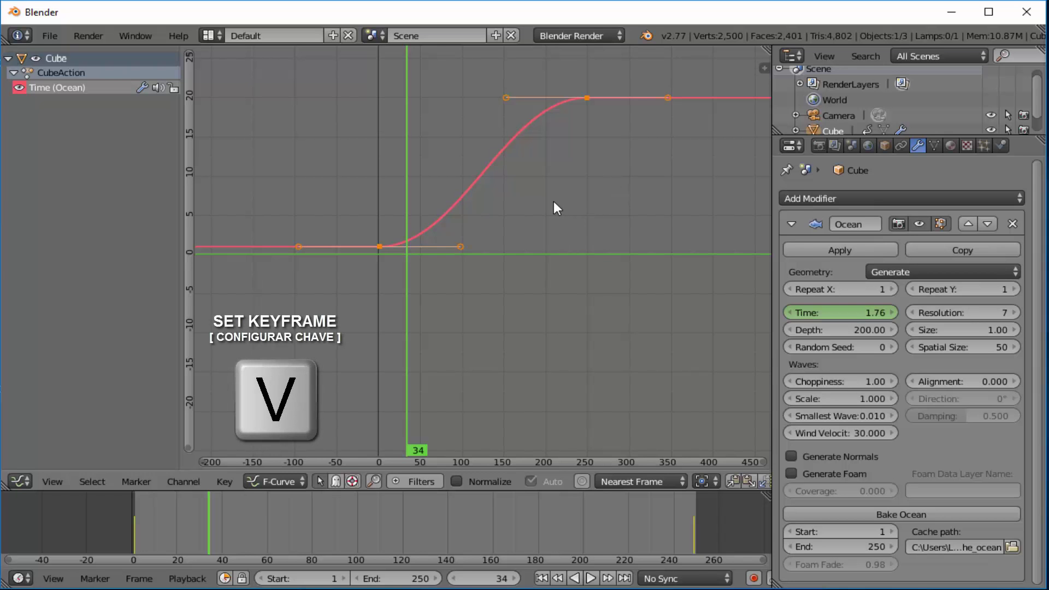
Set the Time curve's keyframe handles to Vector and its extrapolation mode to Linear Extrapolation.
key(v)
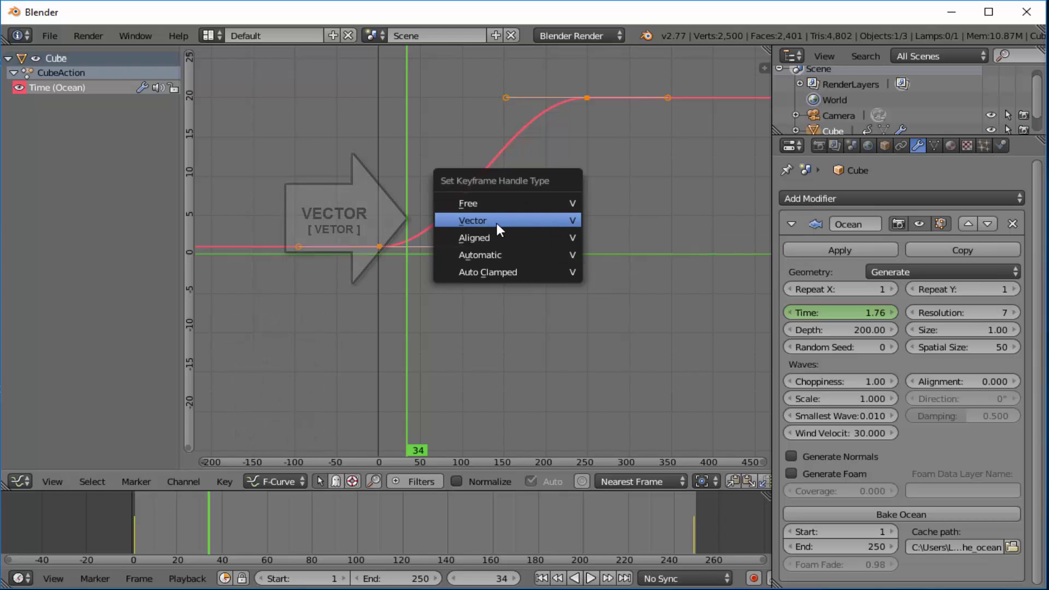
click(512, 220)
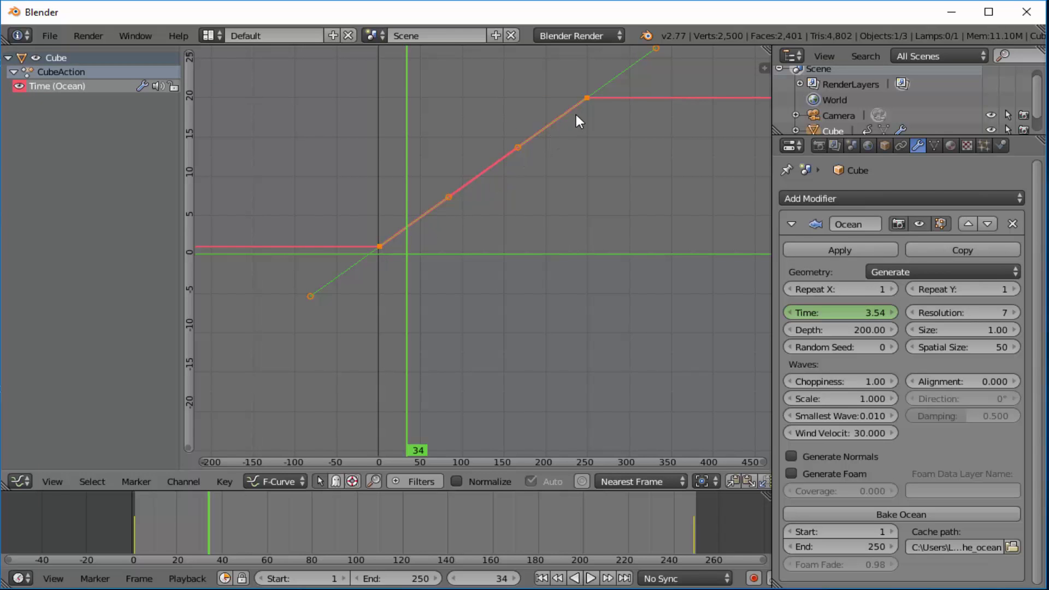
click(191, 482)
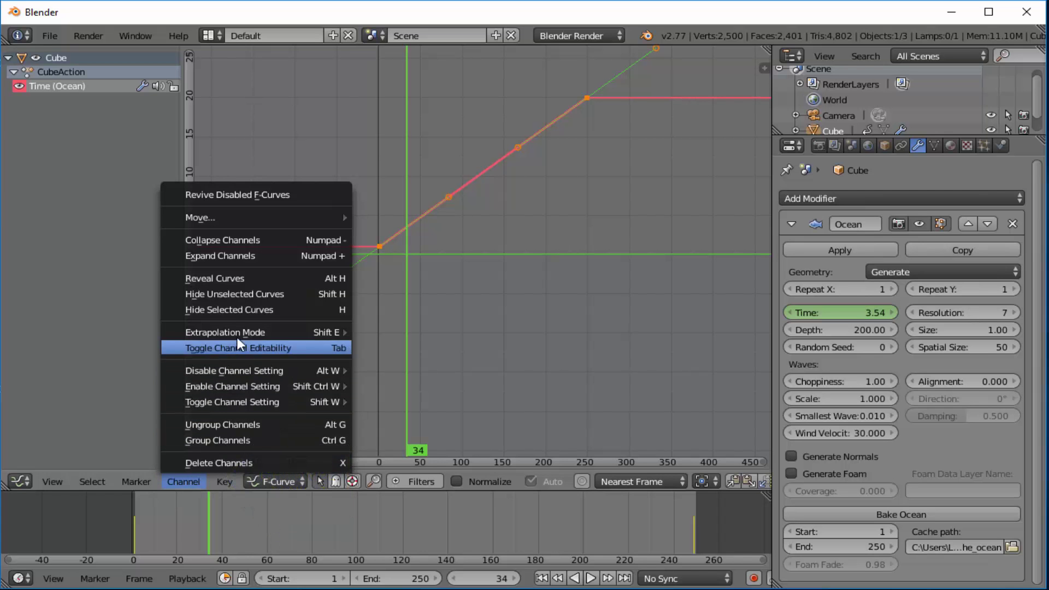
mouse_move(219, 331)
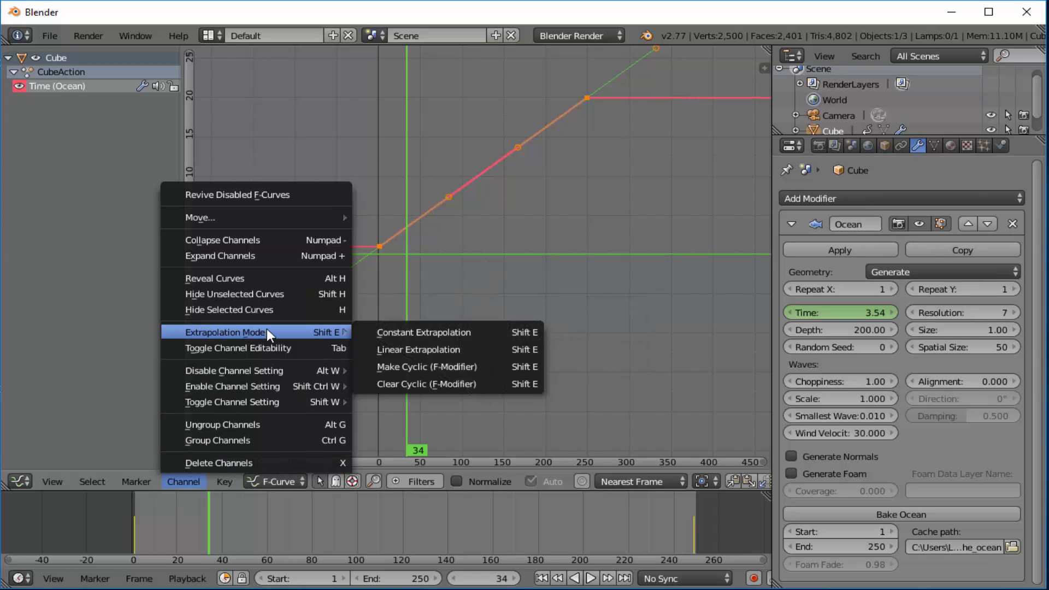
click(428, 348)
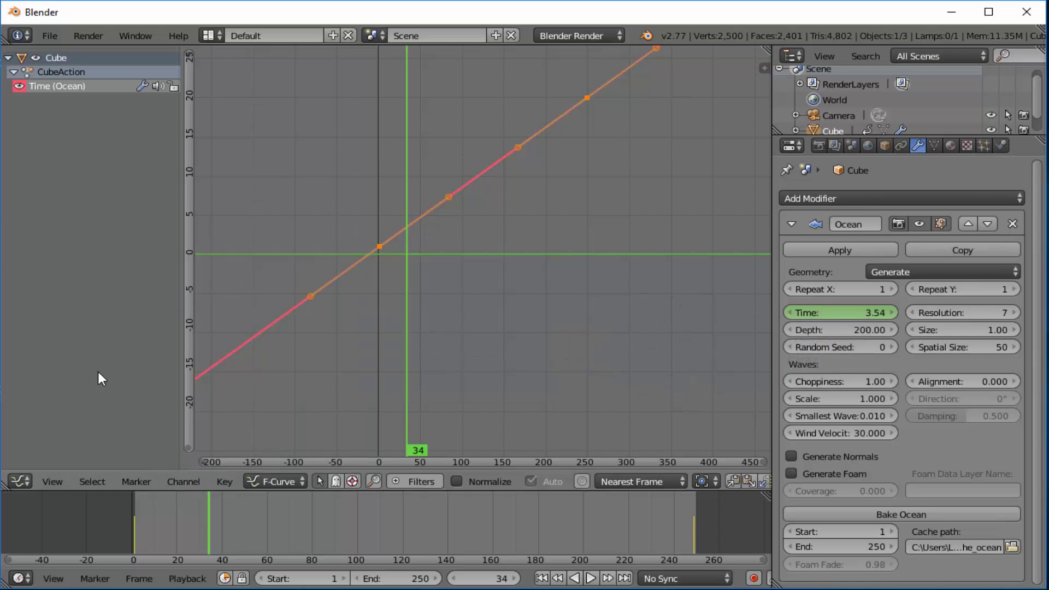
Switch the Graph Editor area back to the 3D View, play the ocean animation from the first frame, and stop it.
click(27, 480)
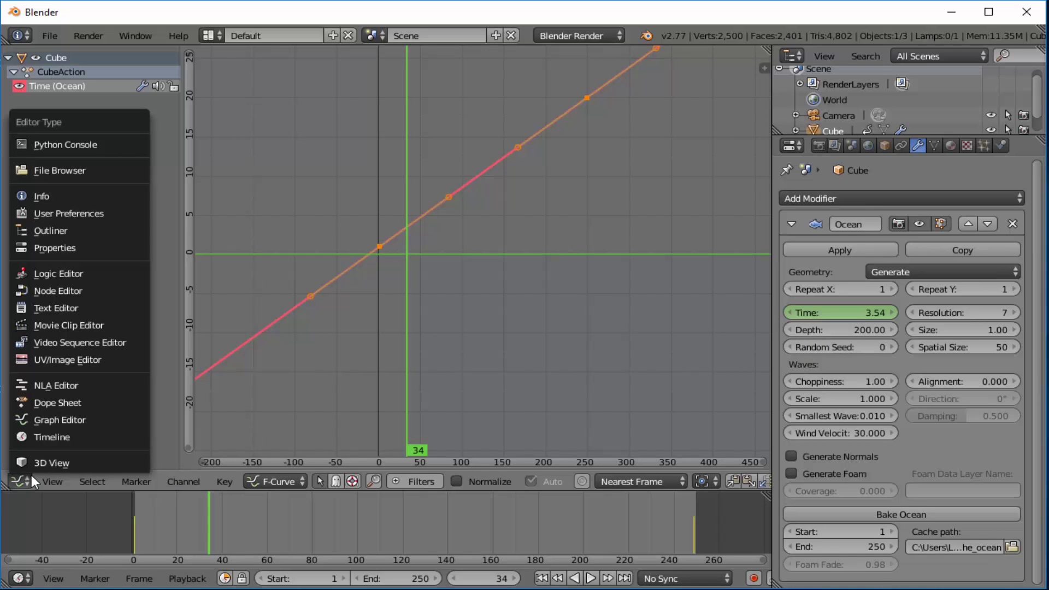
click(60, 463)
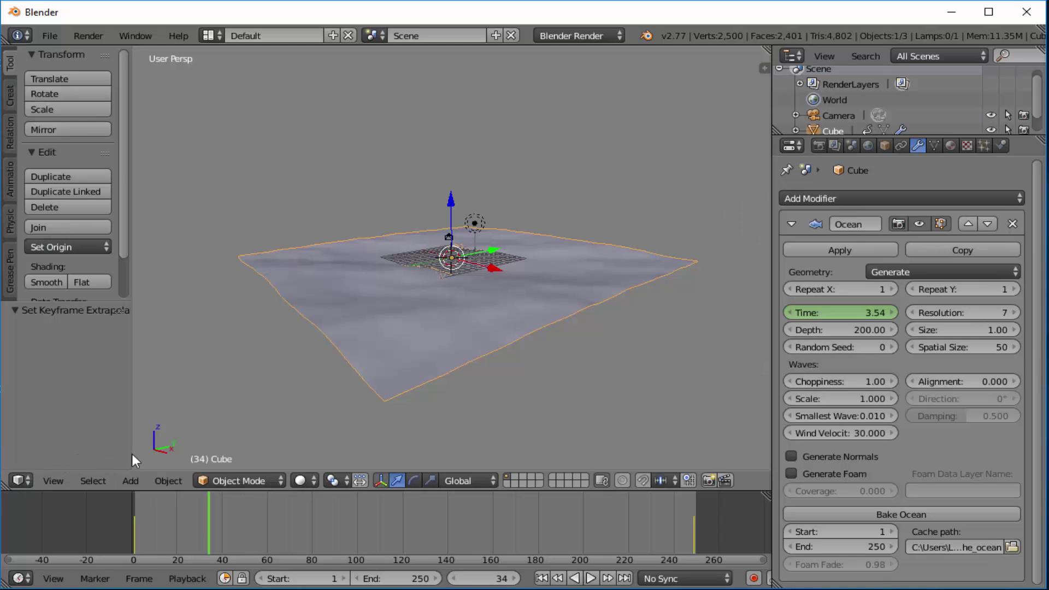
click(542, 578)
click(591, 579)
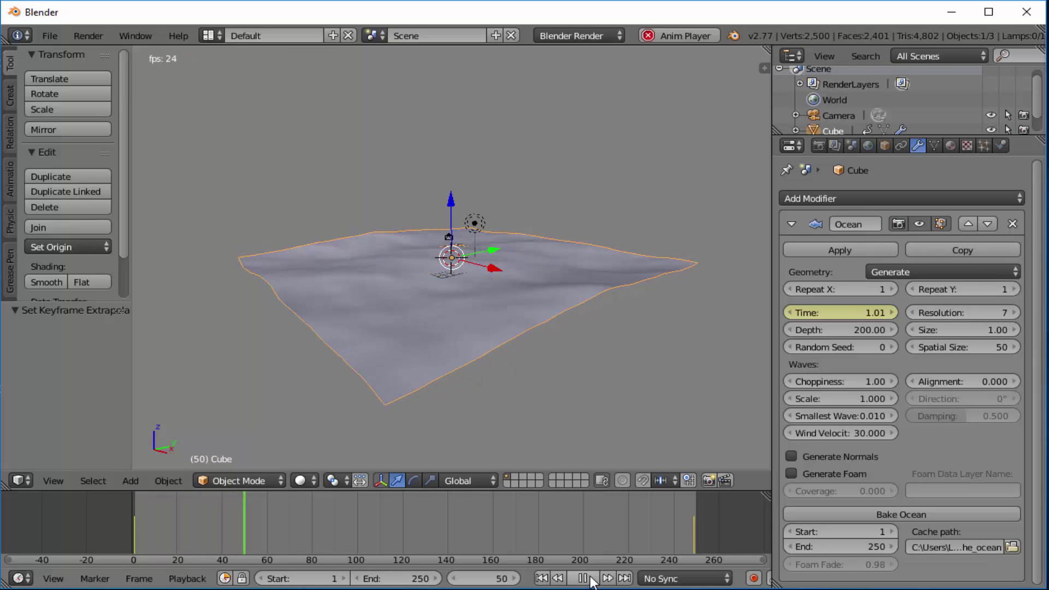
key(Escape)
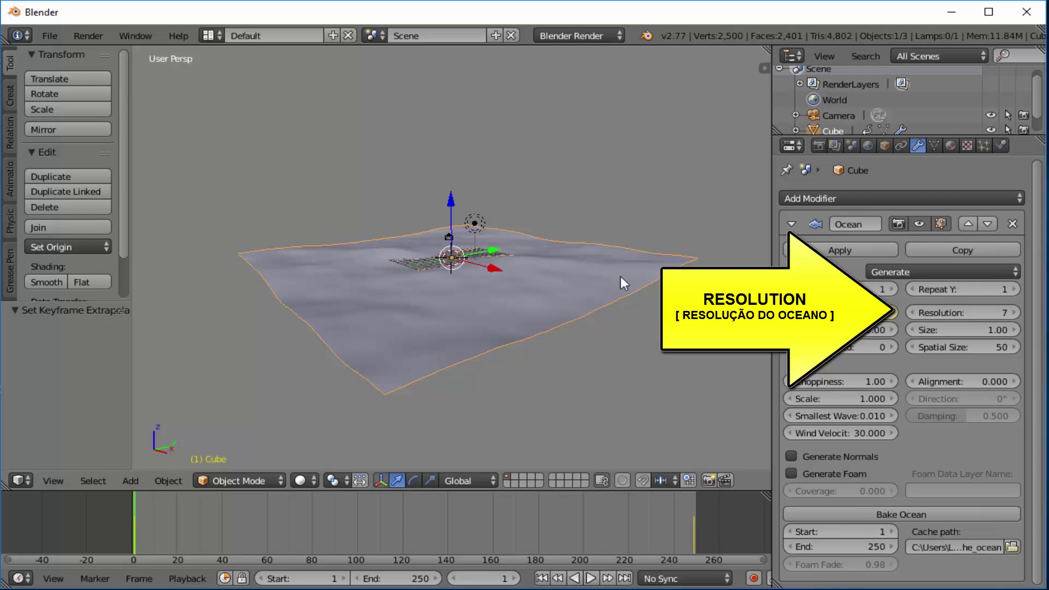
Try a Resolution of 20 in the Ocean modifier and inspect the ocean mesh in wireframe shading.
click(970, 314)
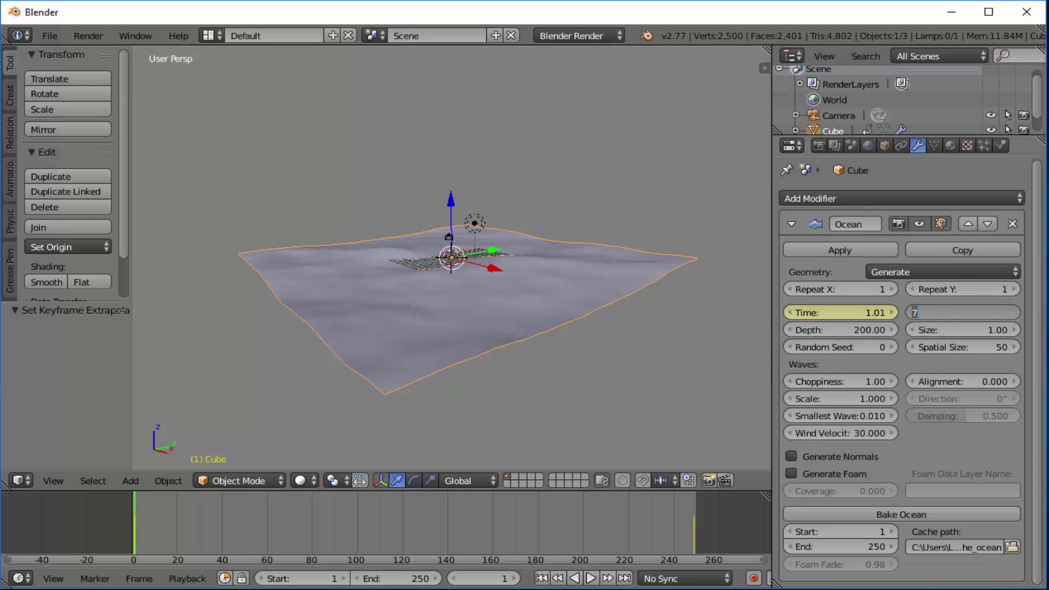
text(20)
key(Return)
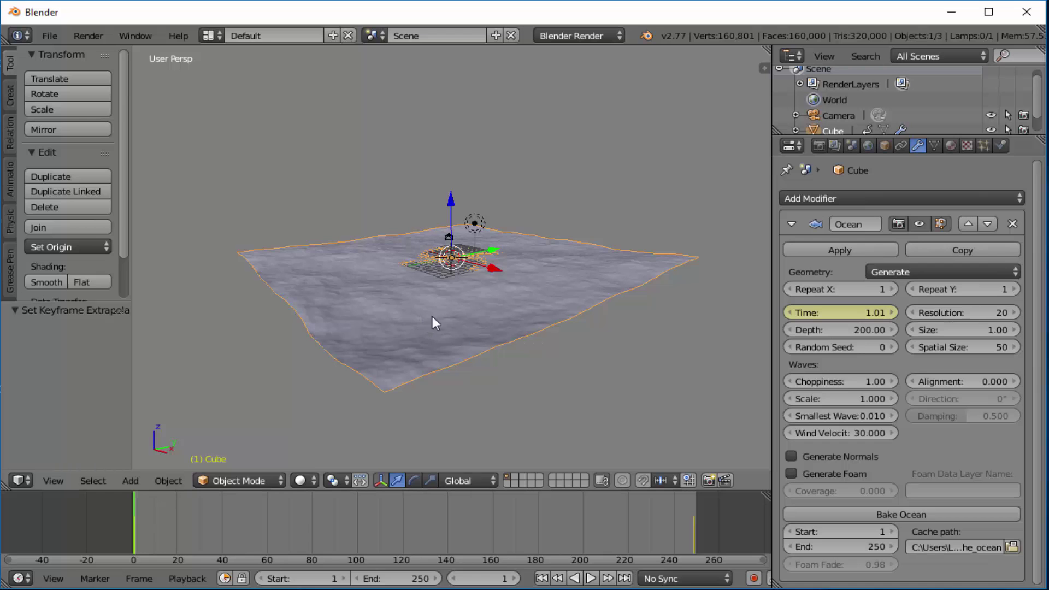
scroll(438, 315, up, 2)
scroll(439, 315, down, 1)
key(z)
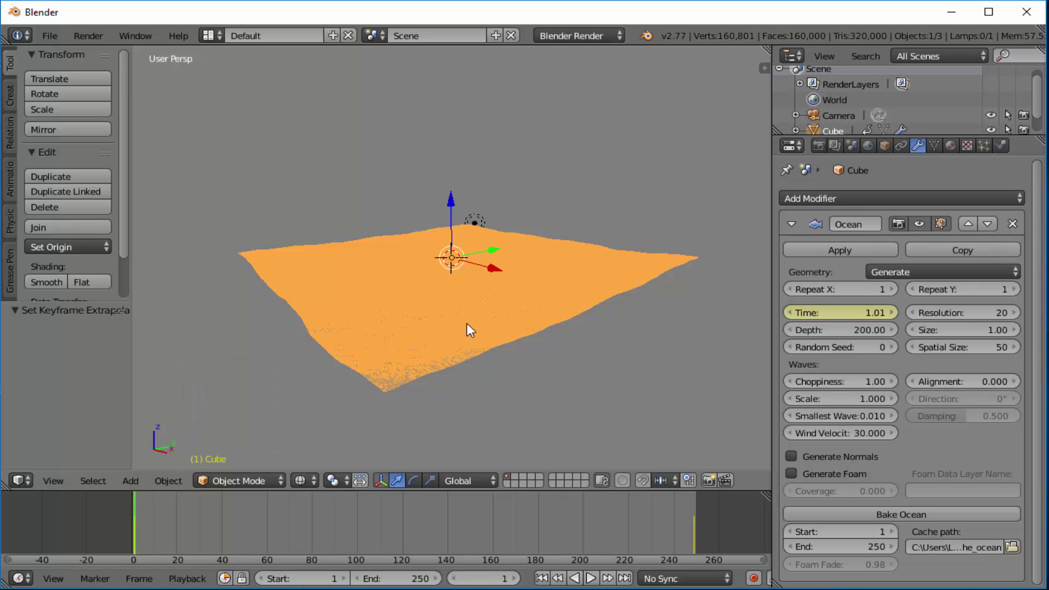
scroll(467, 323, up, 2)
scroll(466, 323, down, 2)
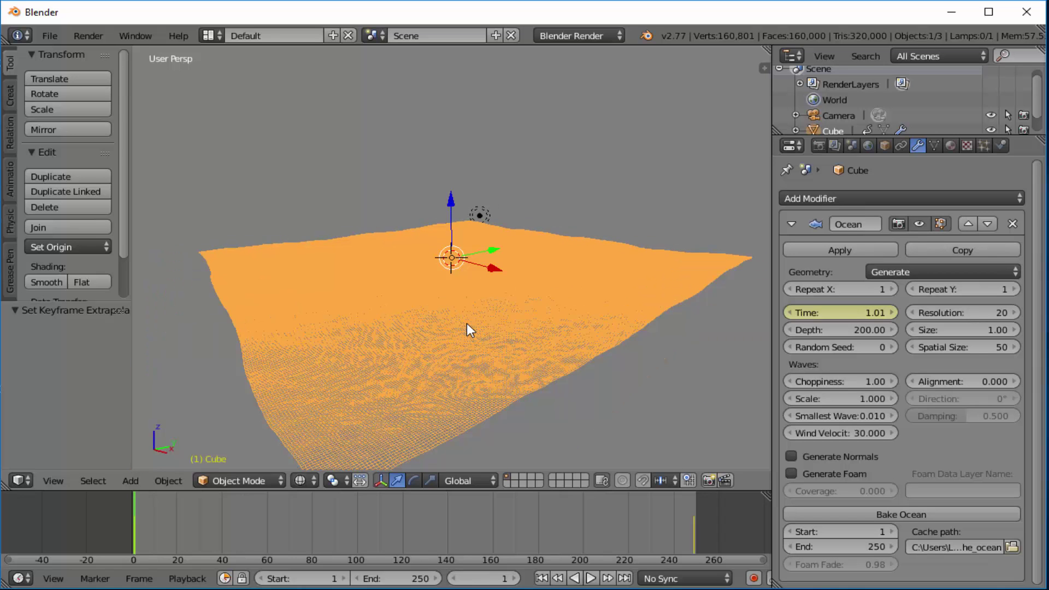
scroll(467, 328, up, 1)
scroll(559, 296, down, 1)
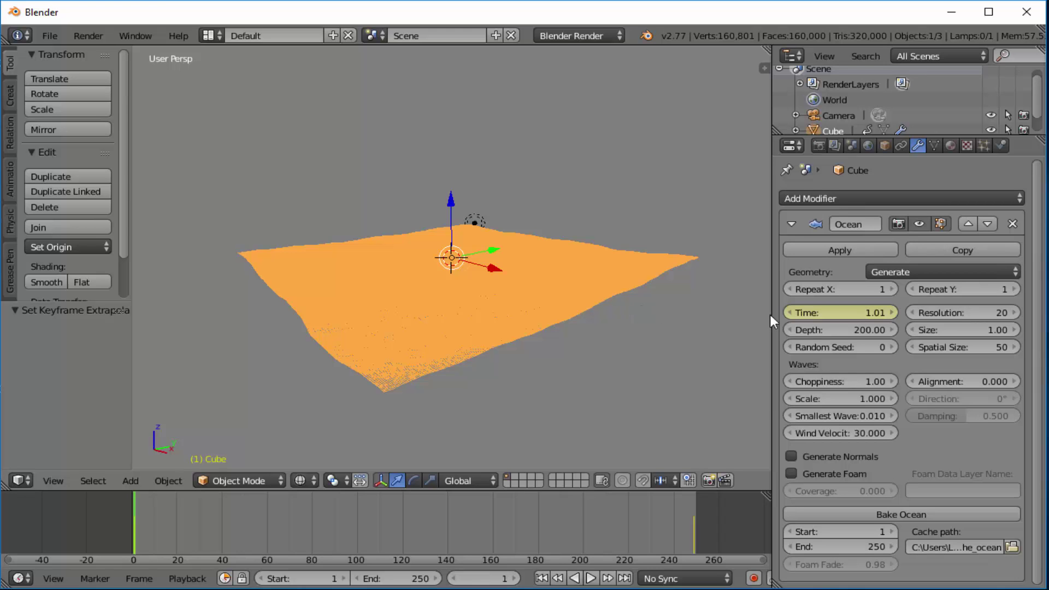
Set the Ocean modifier's Resolution to 10.
click(991, 315)
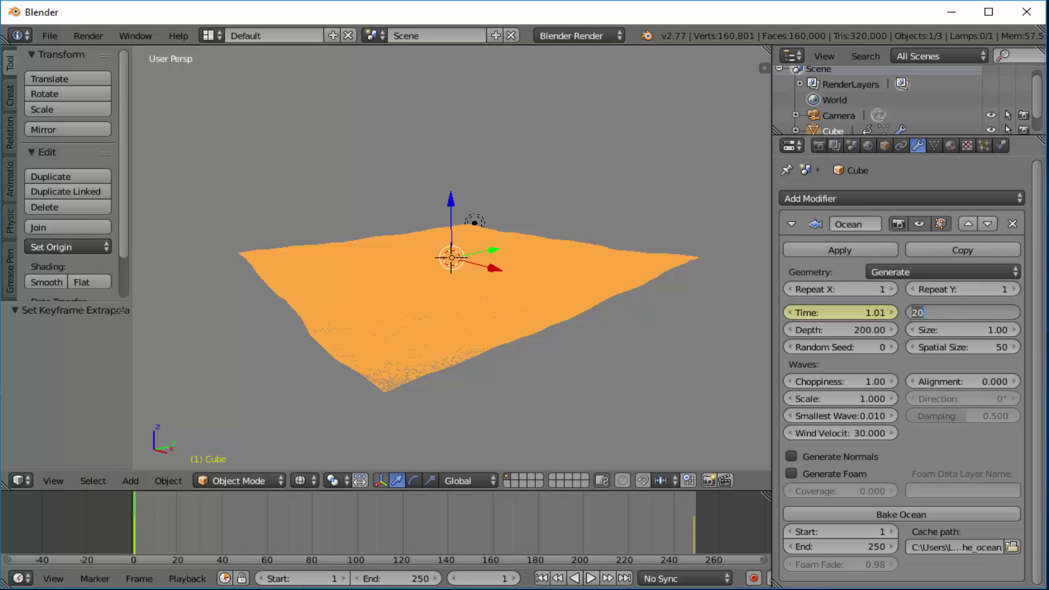
text(10)
key(Return)
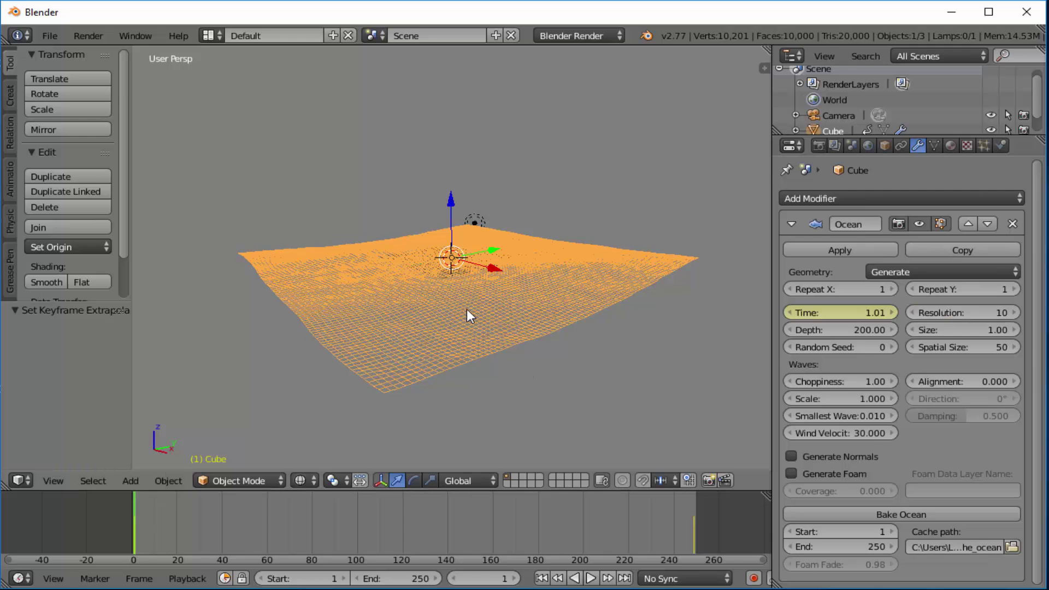
Inspect the ocean's wireframe, return to solid shading, and play the animation, pausing it at frame 78.
scroll(466, 309, up, 2)
scroll(466, 310, down, 2)
key(z)
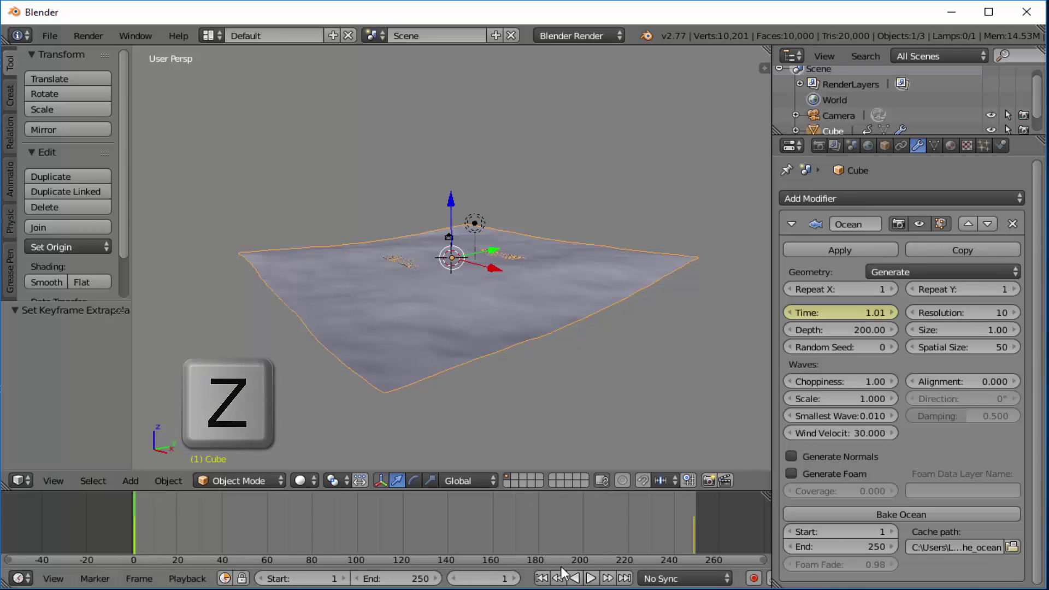
click(590, 579)
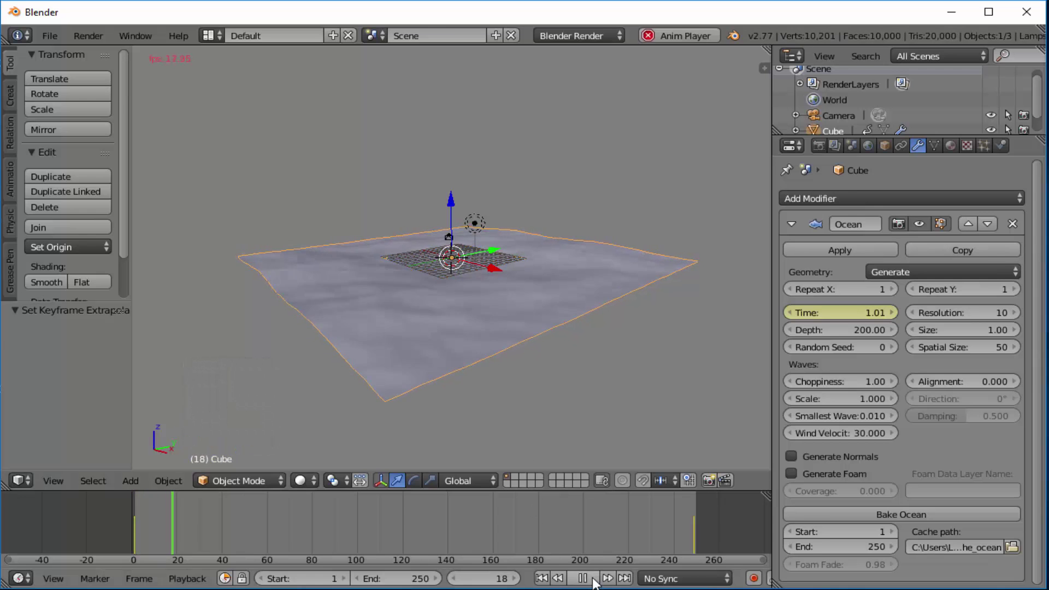
click(582, 578)
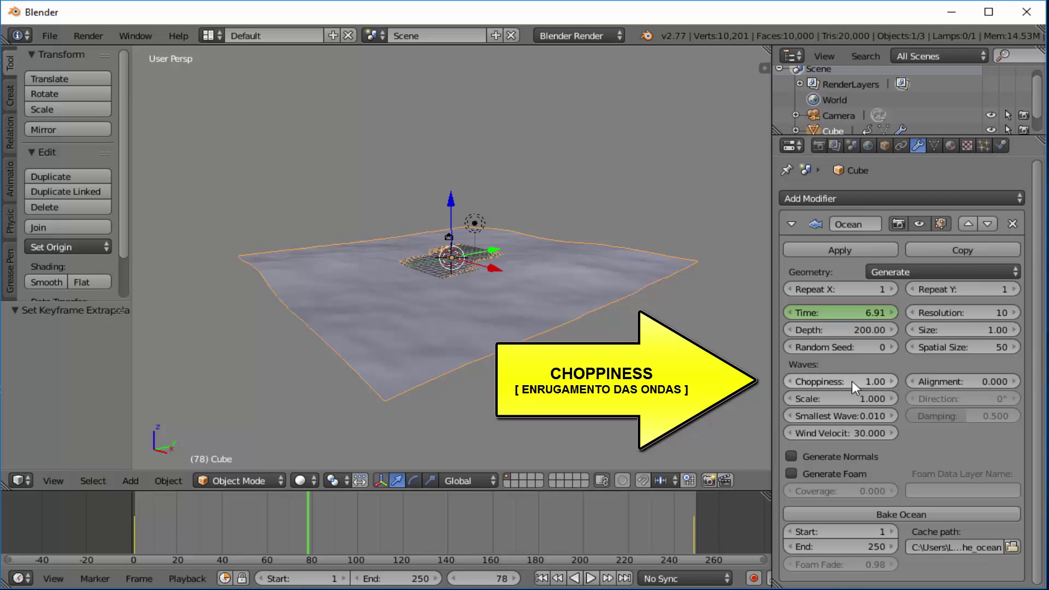
Try a Choppiness of 4.00 in the Ocean modifier and restore it to 1.00.
drag(852, 382, 983, 382)
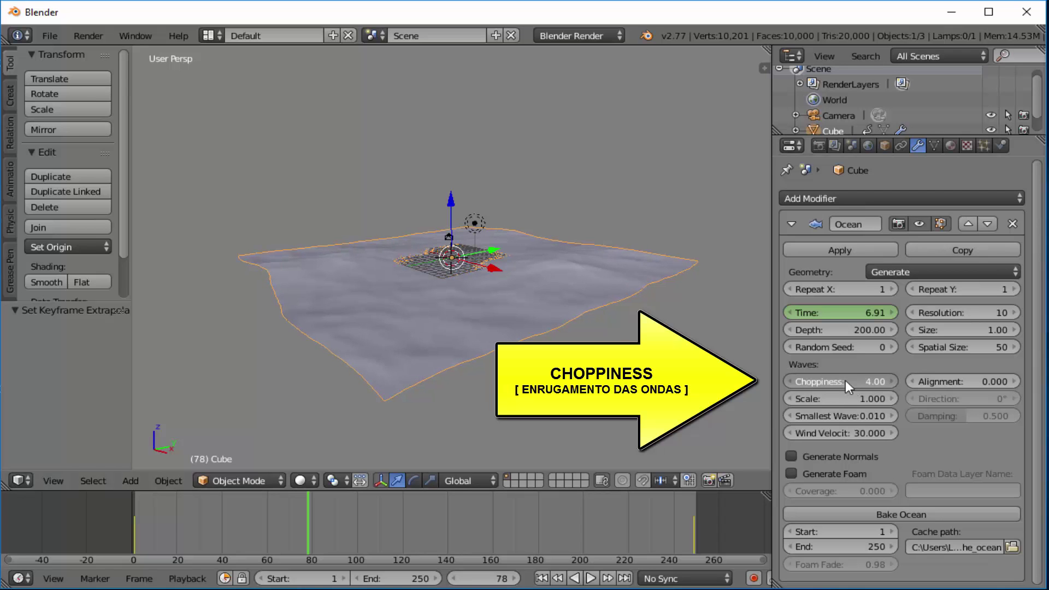
drag(848, 382, 647, 382)
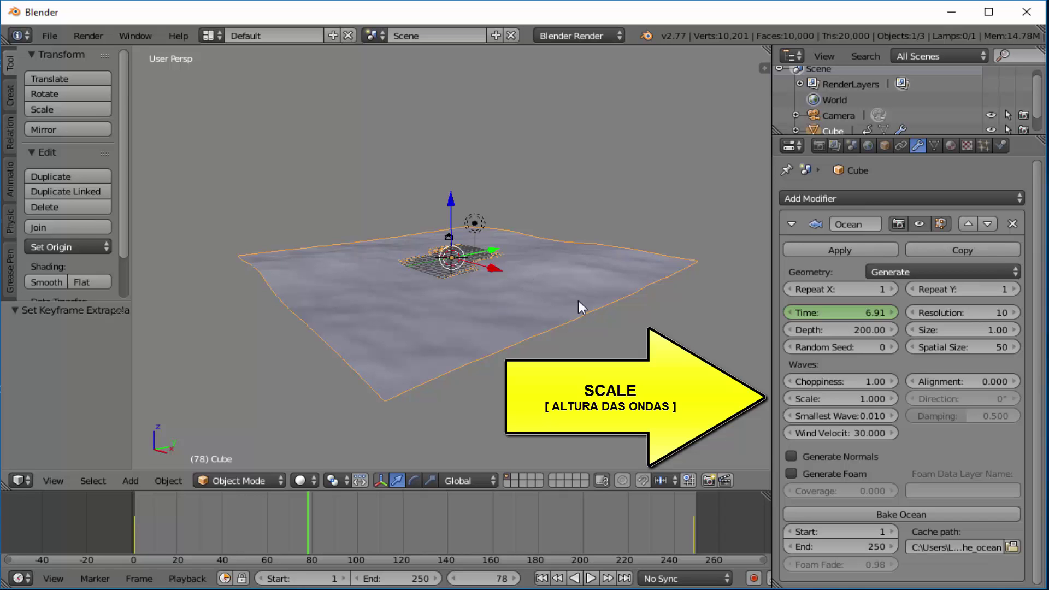
Set the Ocean modifier's wave Scale to 1.800 and its Wind Velocity to 6.
mouse_move(849, 401)
mouse_down()
mouse_move(871, 401)
mouse_move(826, 400)
mouse_move(858, 398)
mouse_up()
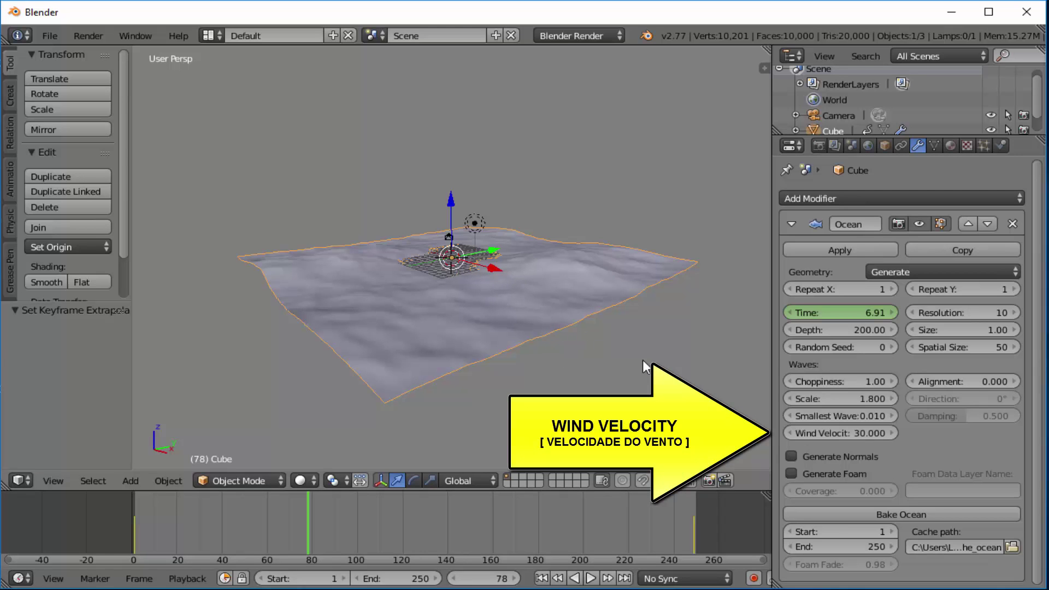
click(853, 434)
text(6)
key(Return)
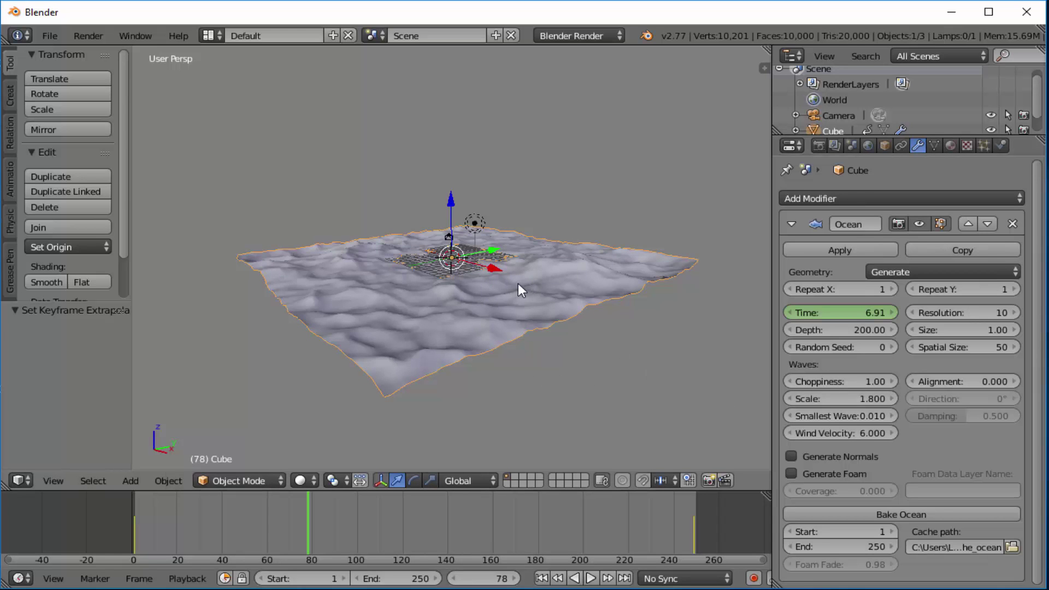
Play the ocean animation from the first frame to review the rougher waves, and stop it back at frame 1.
click(542, 578)
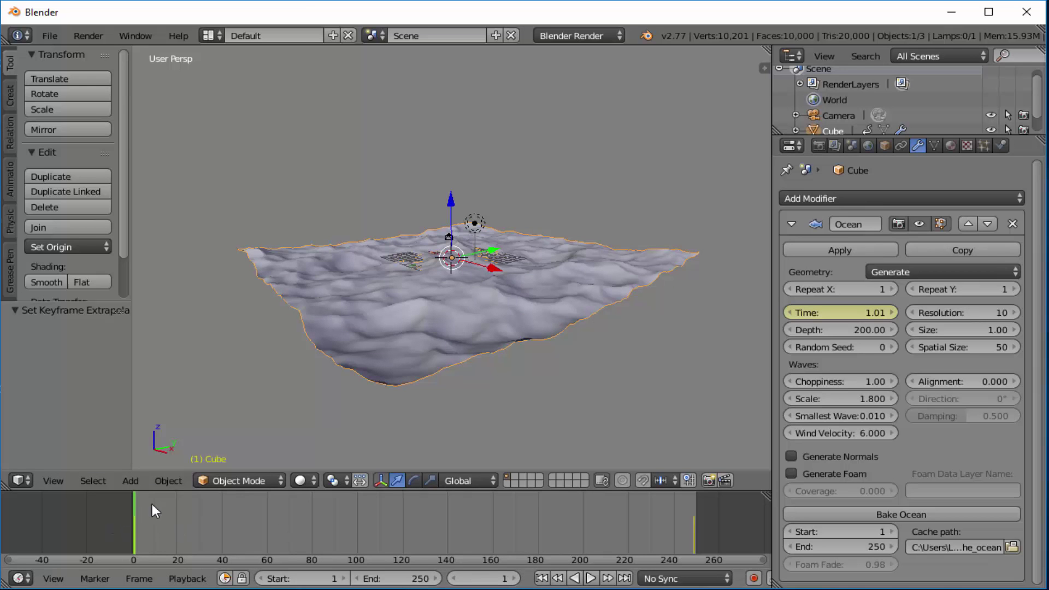
click(591, 578)
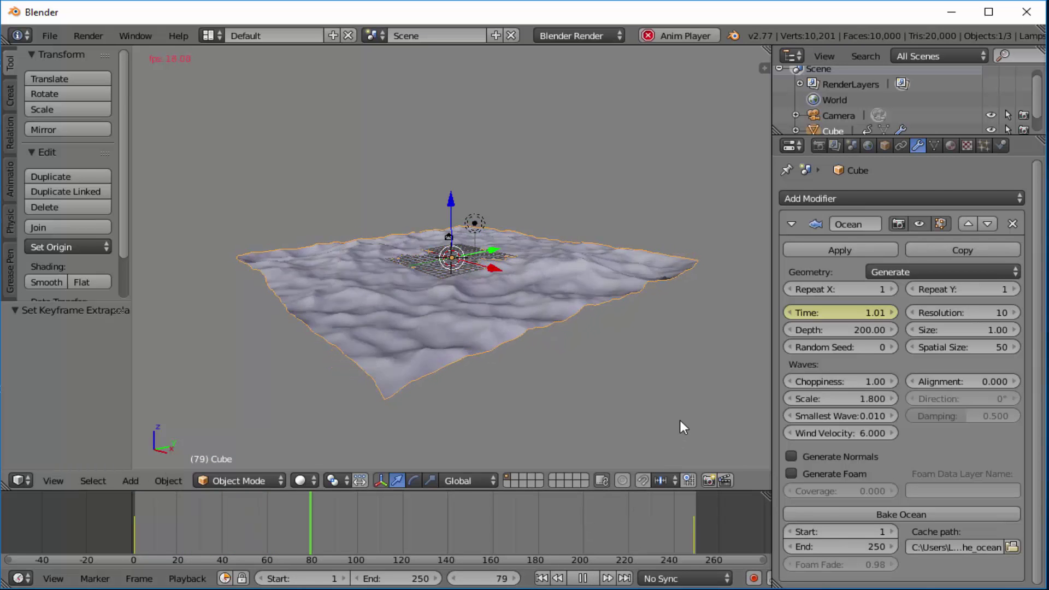
key(Escape)
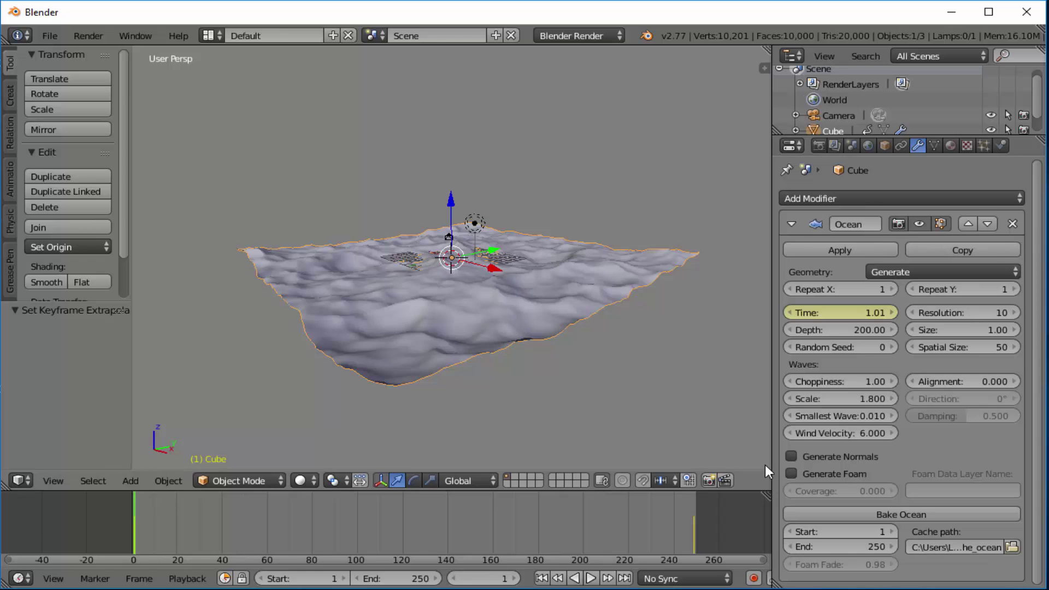
Add a Monkey mesh at the centre of the ocean and raise it about 1.622 units along Z.
scroll(765, 464, up, 1)
middle_drag(689, 425, 618, 424)
scroll(584, 376, up, 4)
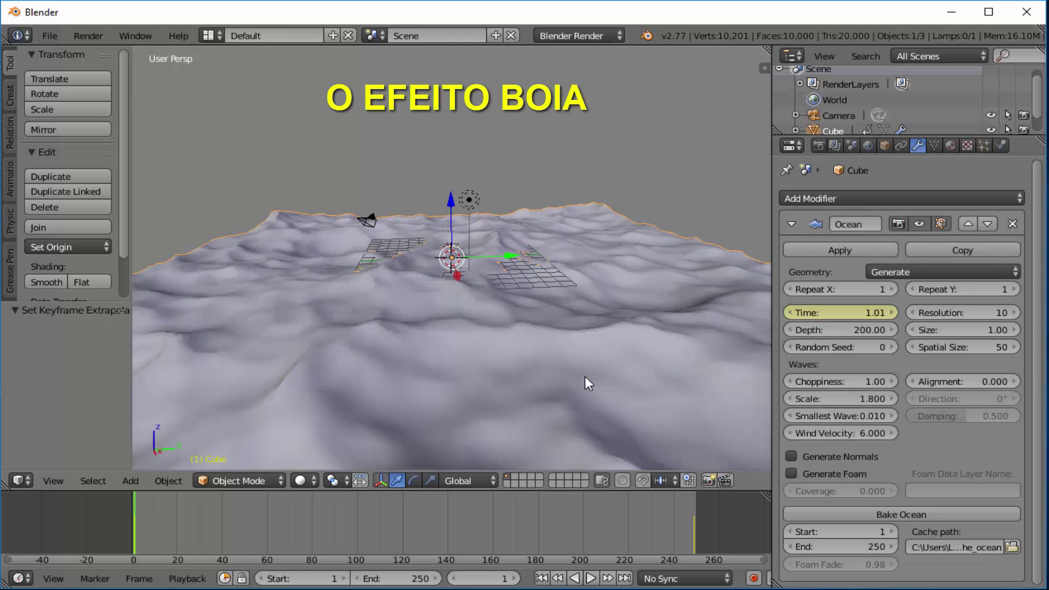
scroll(441, 271, up, 3)
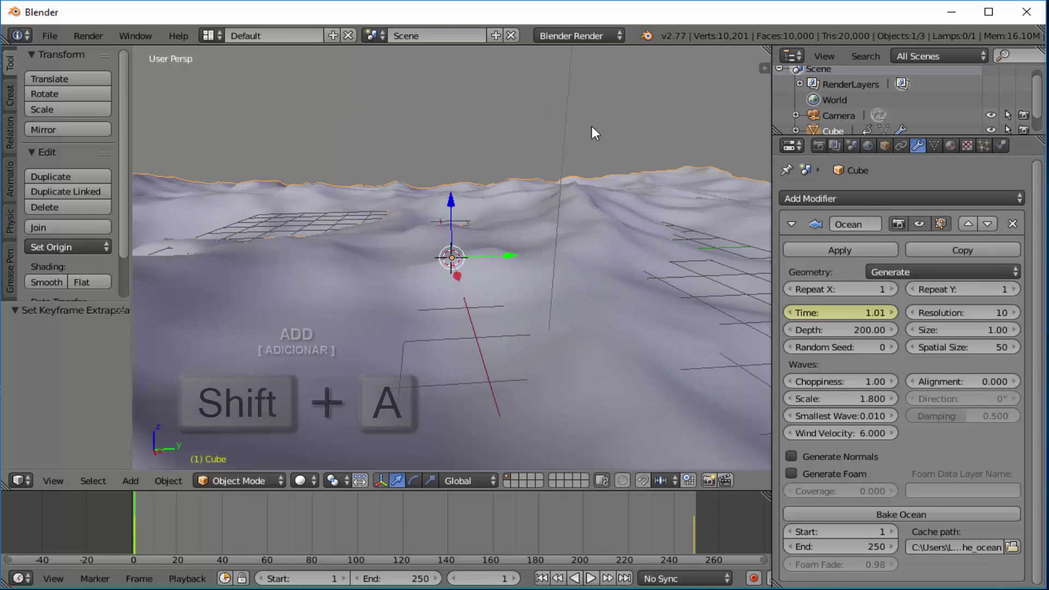
key(shift+a)
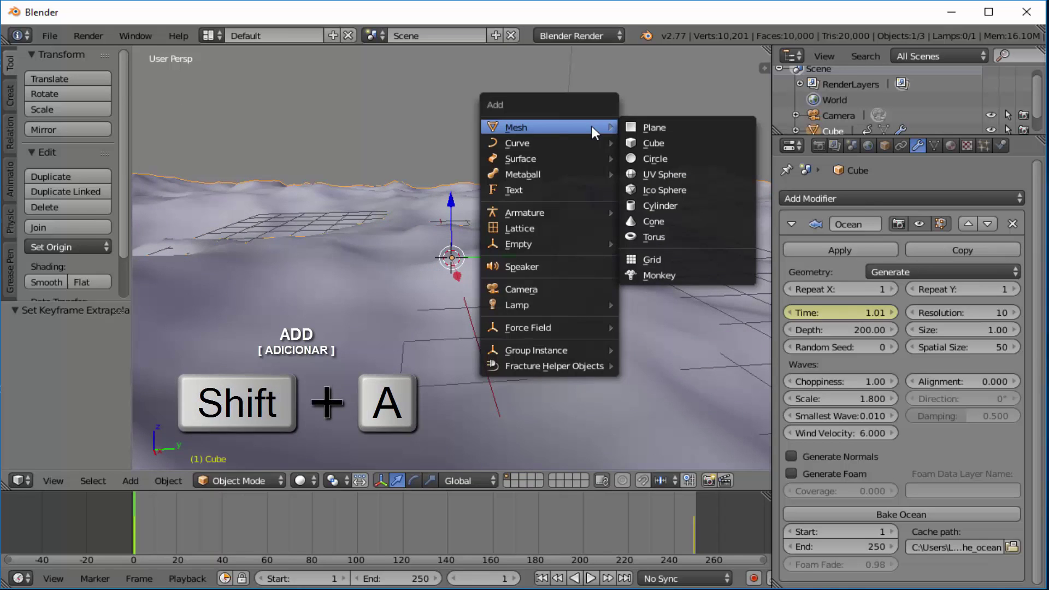
click(658, 274)
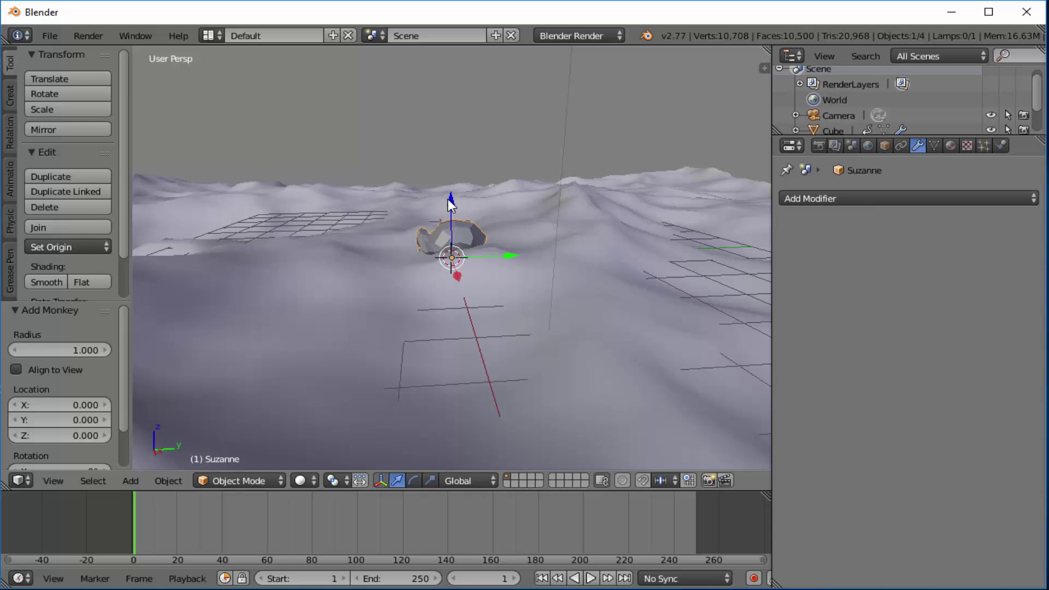
drag(447, 198, 451, 136)
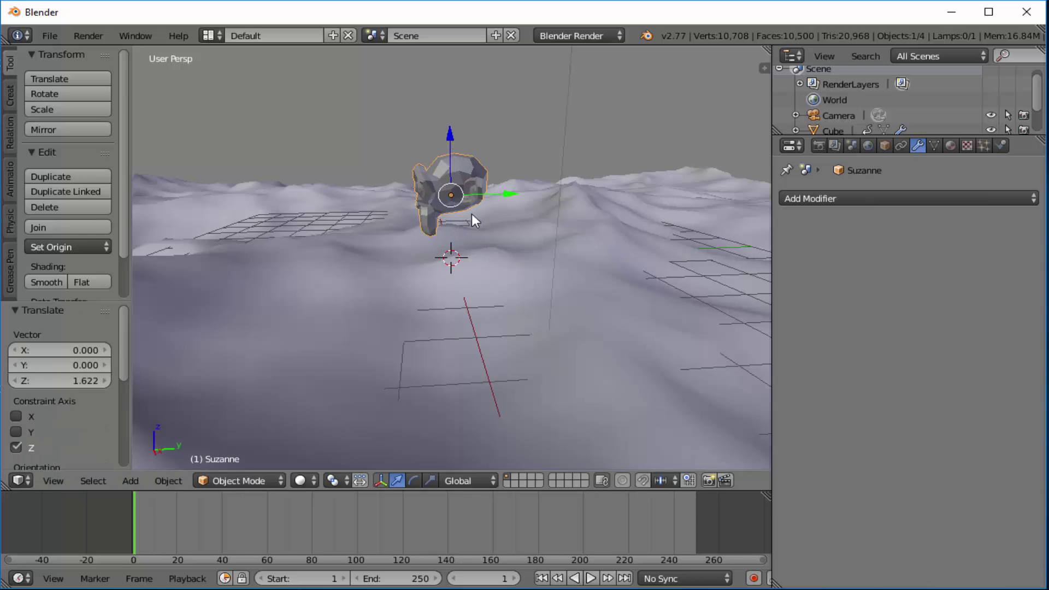
Scale the monkey head up uniformly by about 3.894 and set its shading to Smooth.
middle_drag(498, 245, 520, 248)
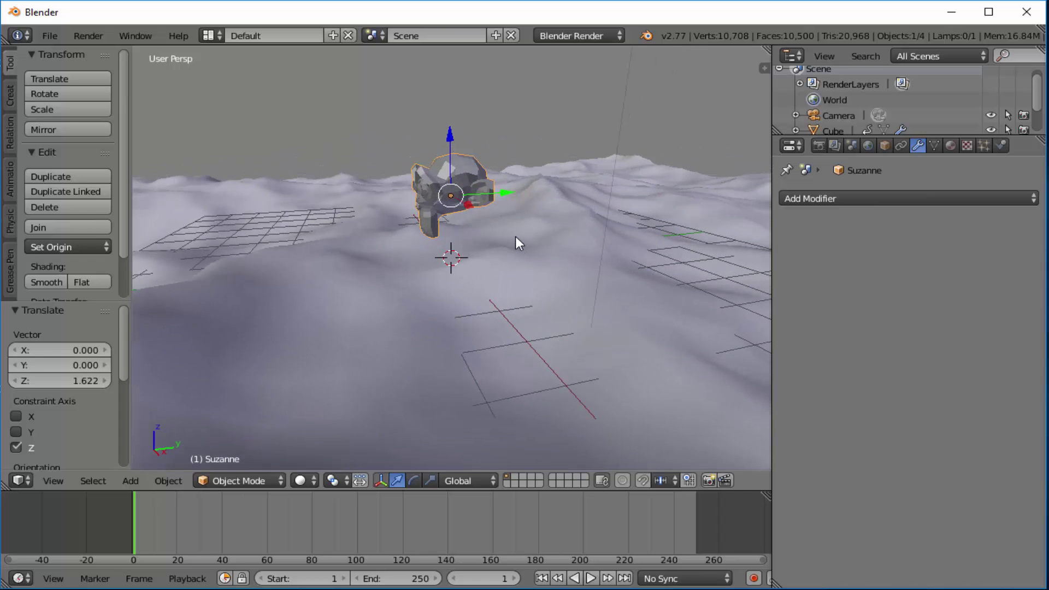
key(s)
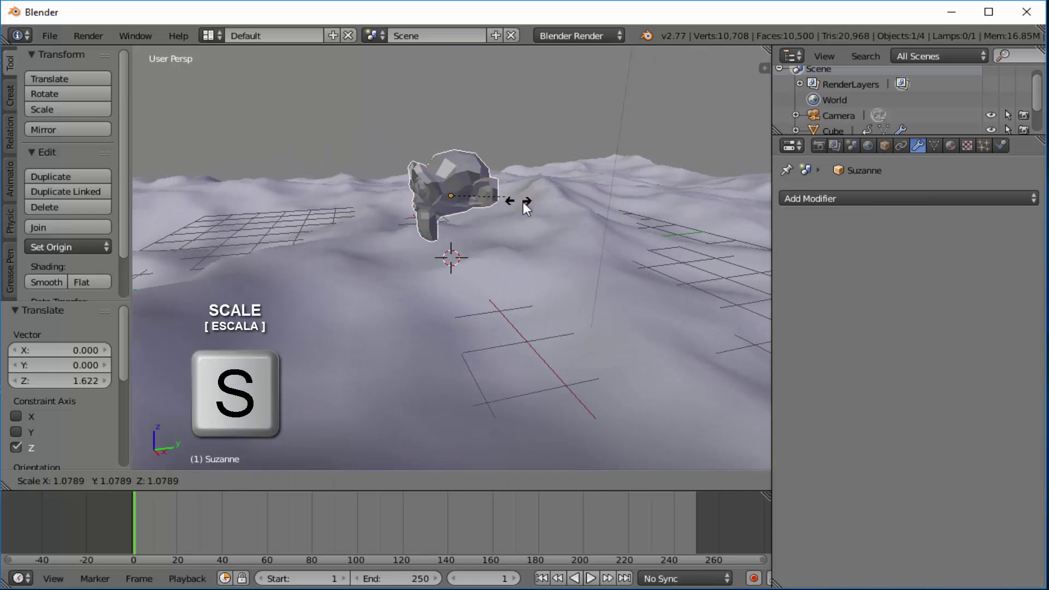
click(655, 231)
scroll(522, 293, down, 6)
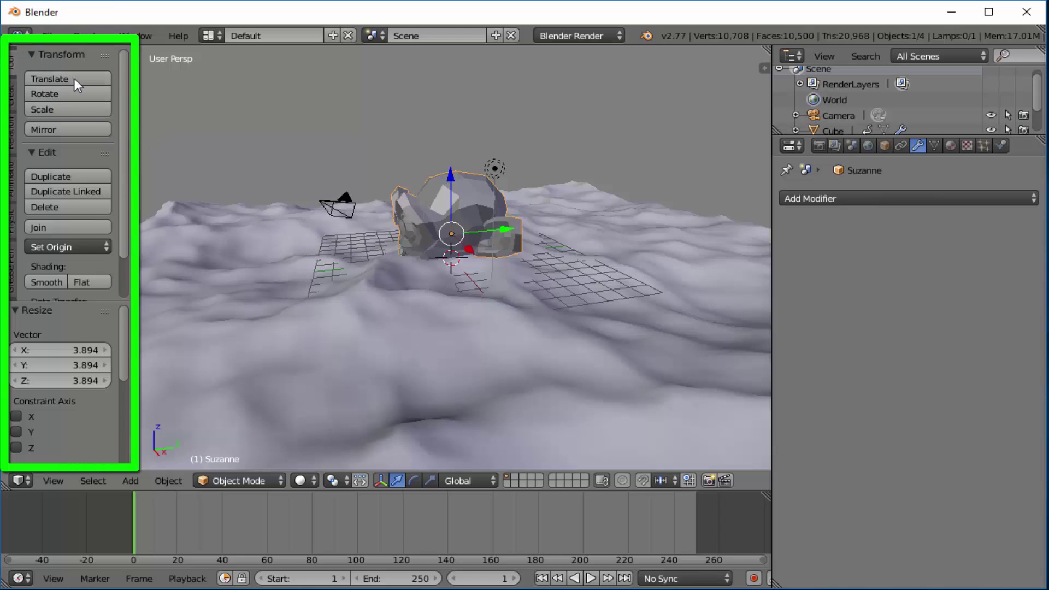
scroll(125, 74, down, 3)
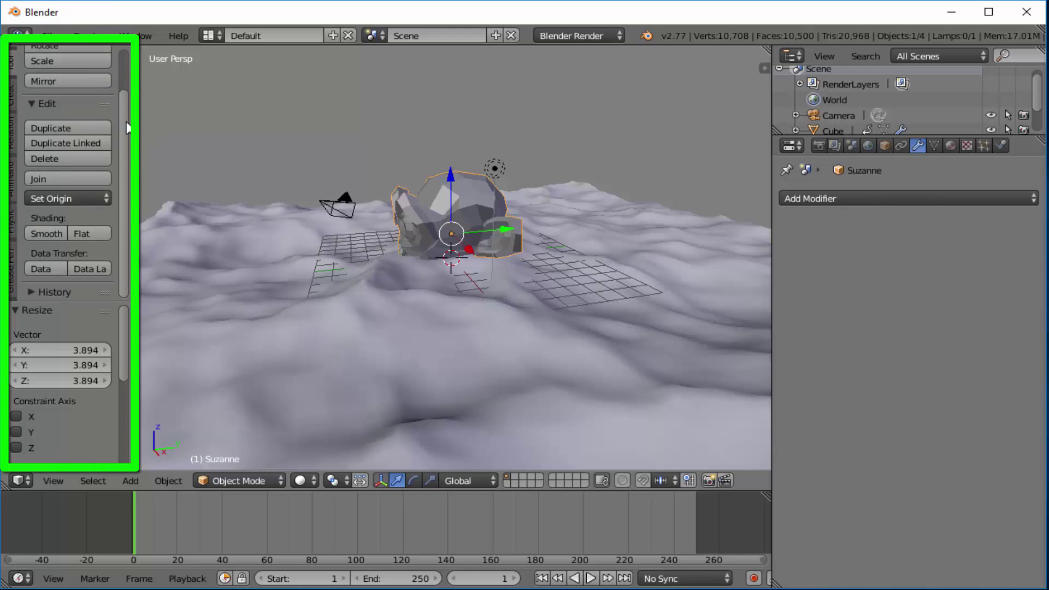
click(43, 233)
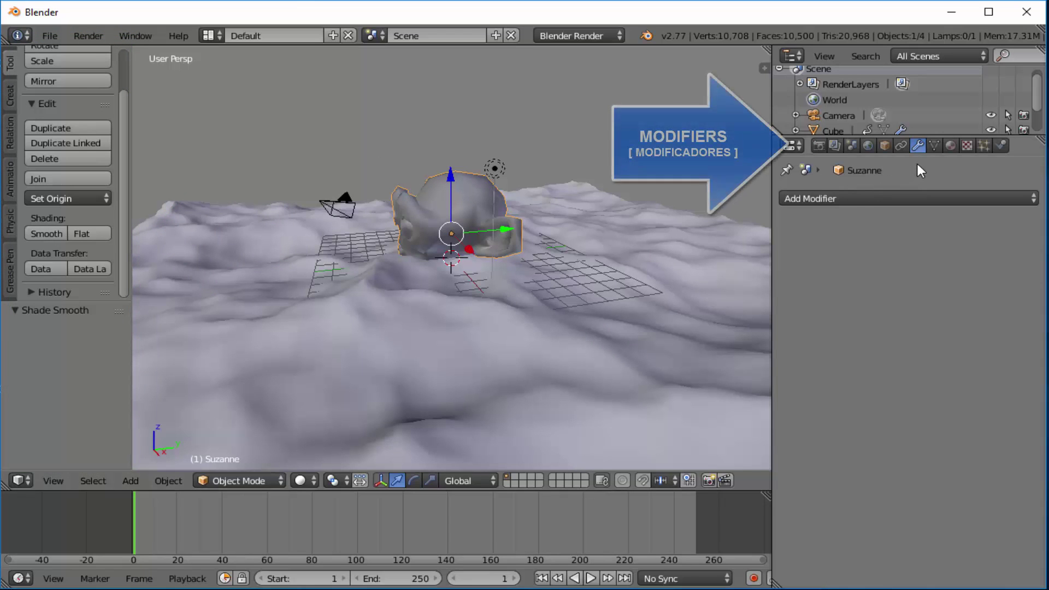
Add a Subdivision Surface modifier to the monkey head and apply it with its default settings.
click(823, 201)
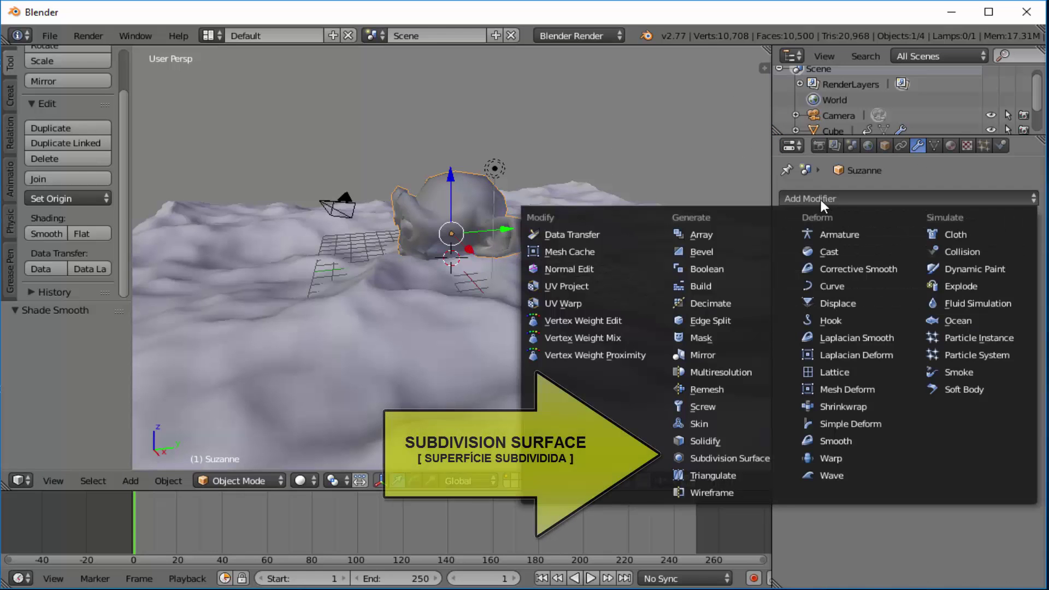
click(730, 456)
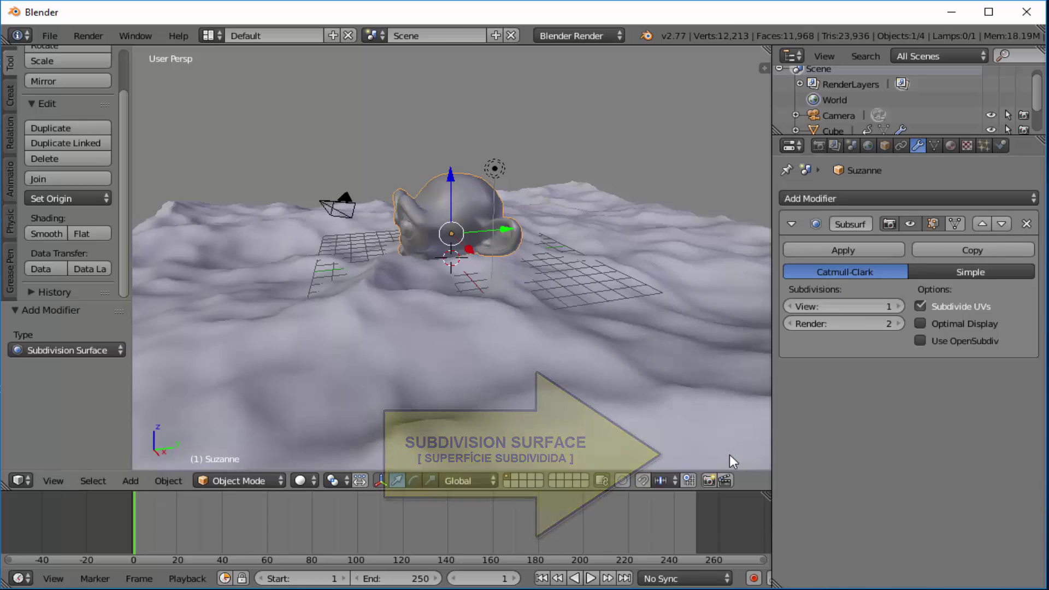
middle_drag(602, 359, 657, 367)
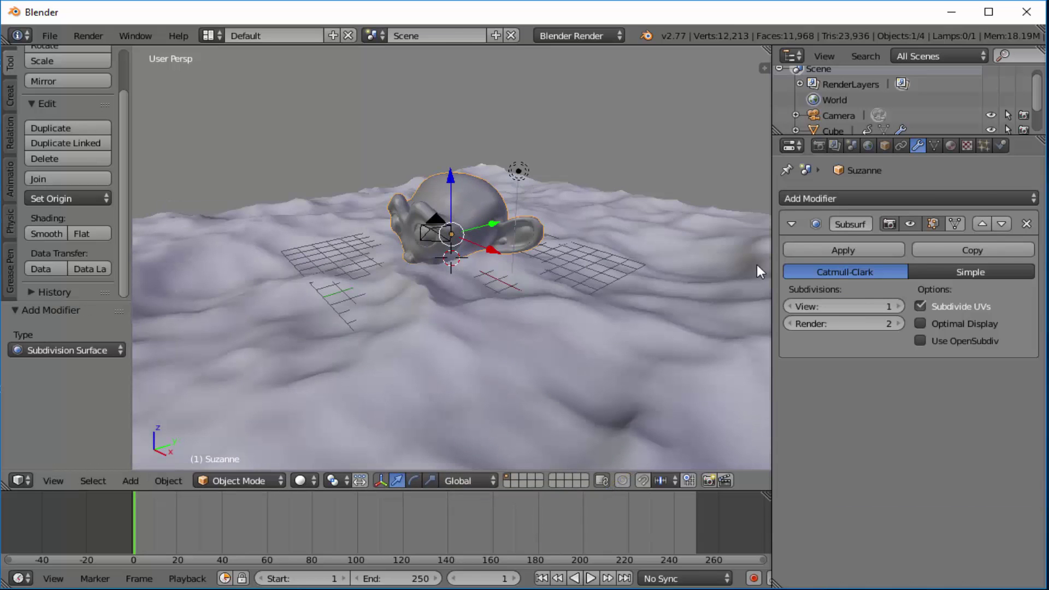
click(847, 251)
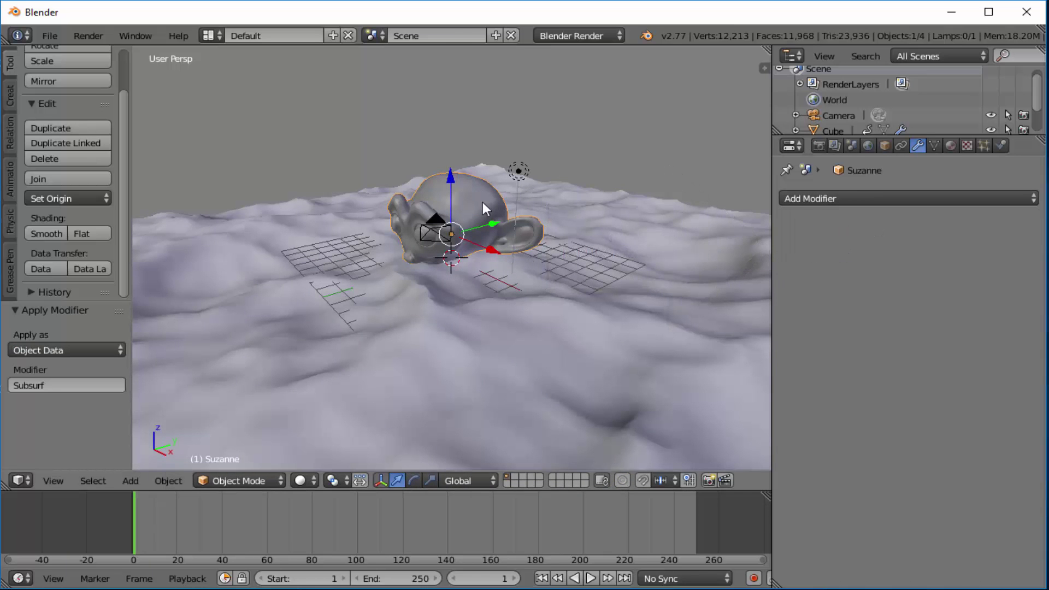
Rotate the monkey head about -57.162° around the global X axis and lower it about 1.956 units along Z.
key(r)
key(x)
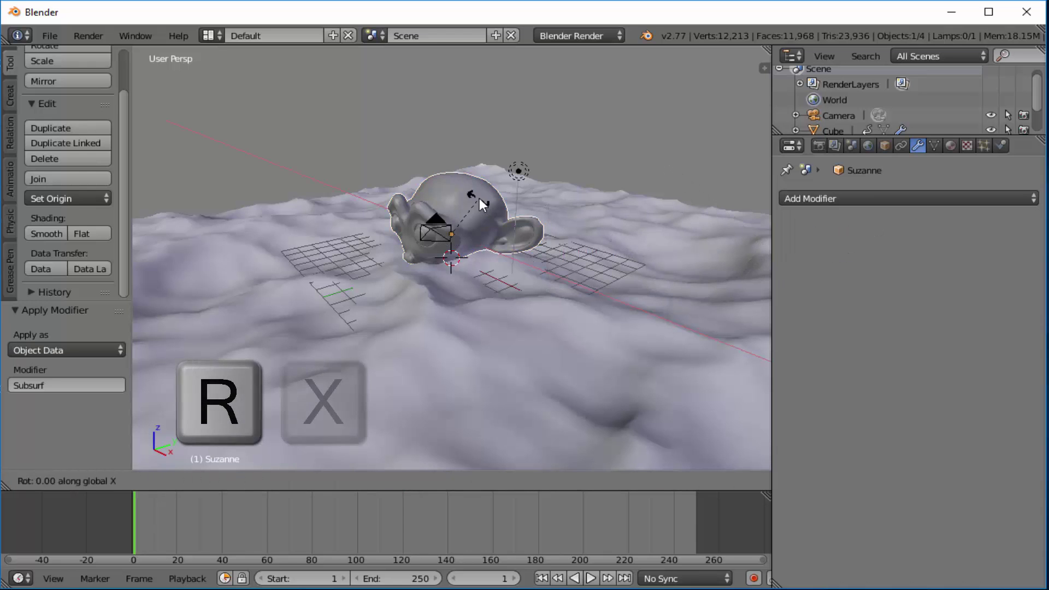
click(521, 236)
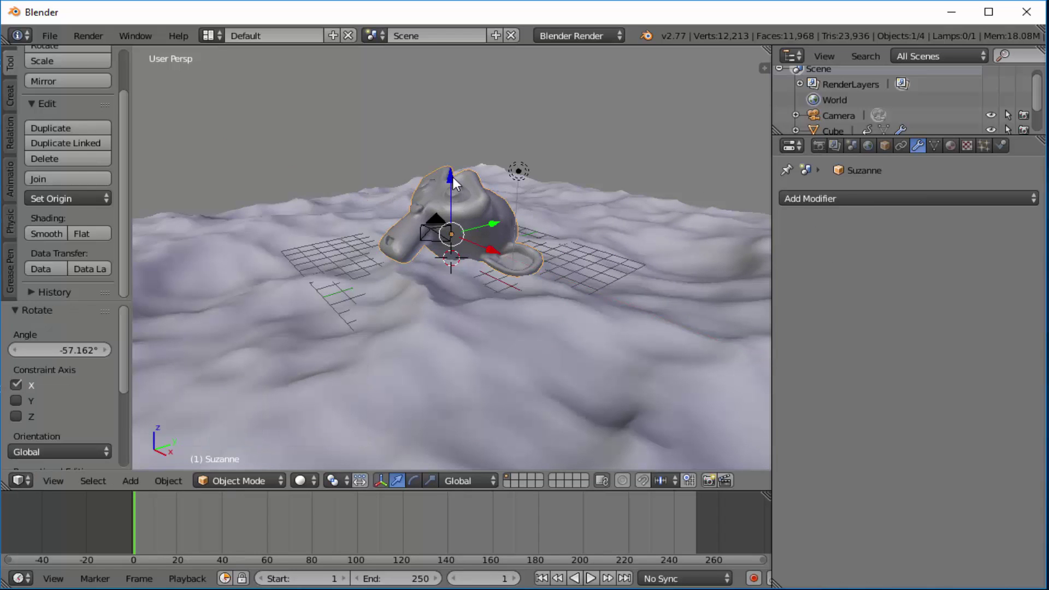
key(g)
key(z)
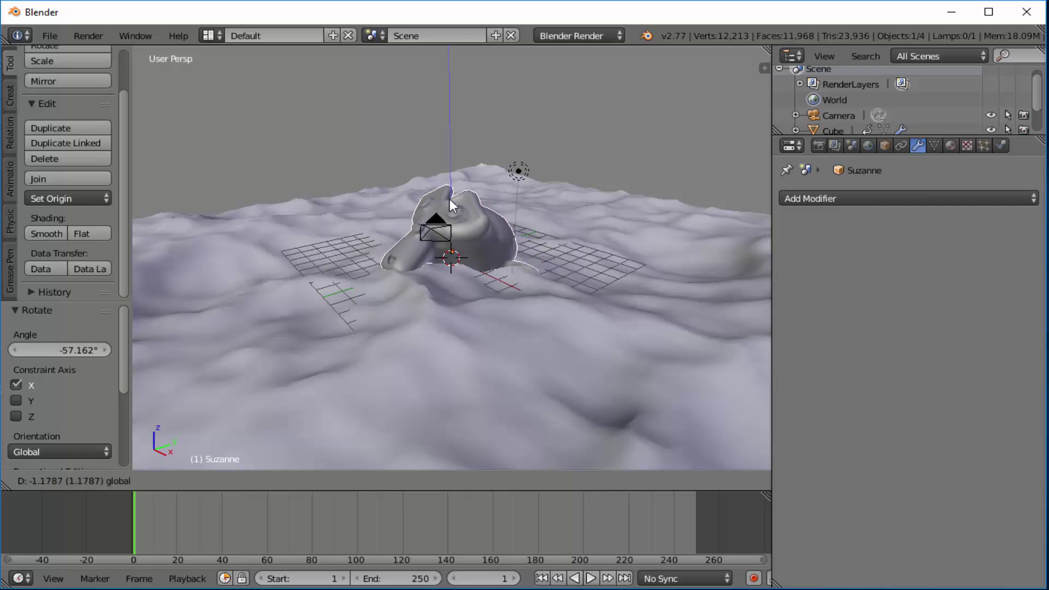
click(448, 205)
Tilt the monkey head about -27.491° around the global Y axis and lower it about 0.180 units along Z.
key(r)
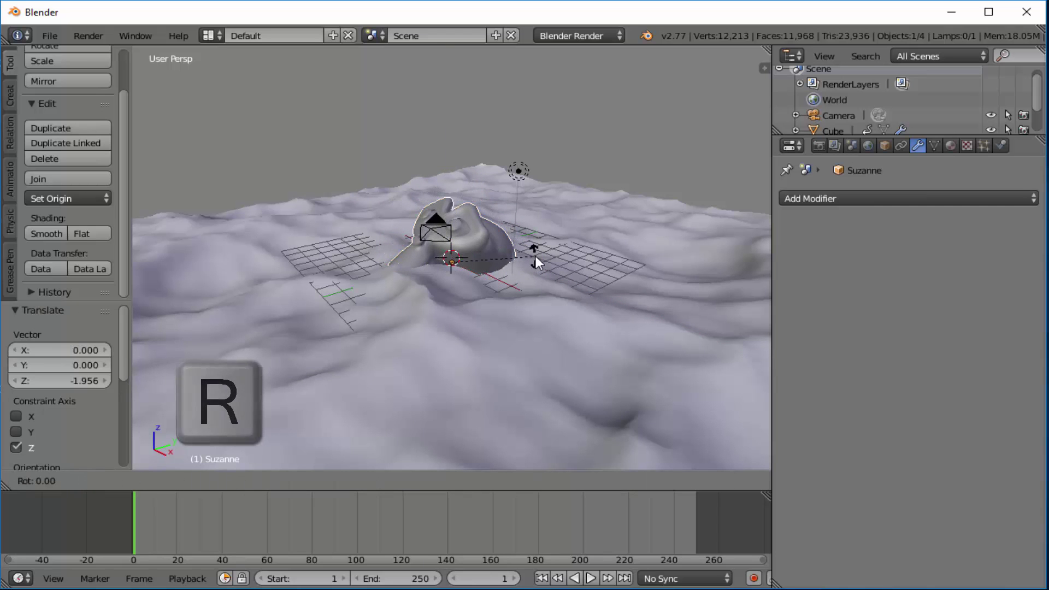
key(y)
click(507, 231)
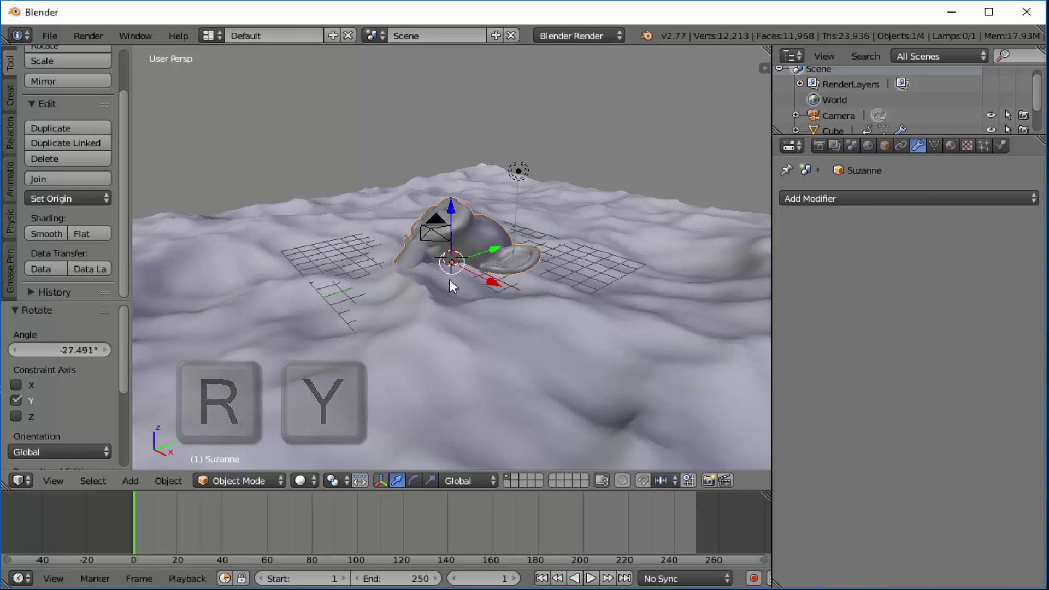
mouse_move(449, 280)
middle_down()
mouse_move(576, 320)
mouse_move(503, 327)
mouse_move(434, 288)
middle_up()
drag(451, 211, 452, 214)
middle_drag(656, 326, 624, 300)
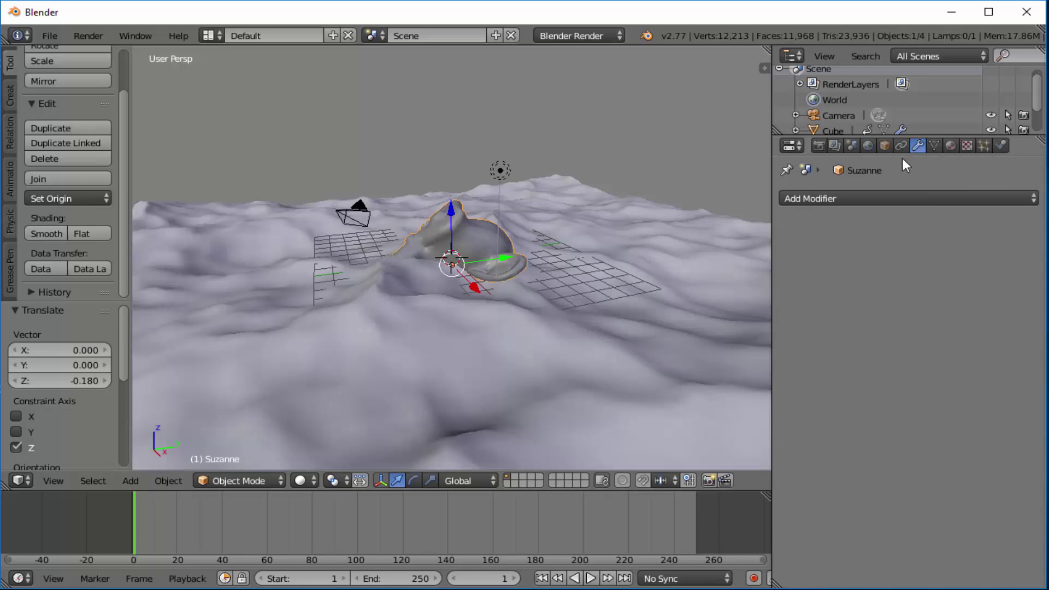
Give the monkey head a new material with a bright green diffuse color.
click(950, 145)
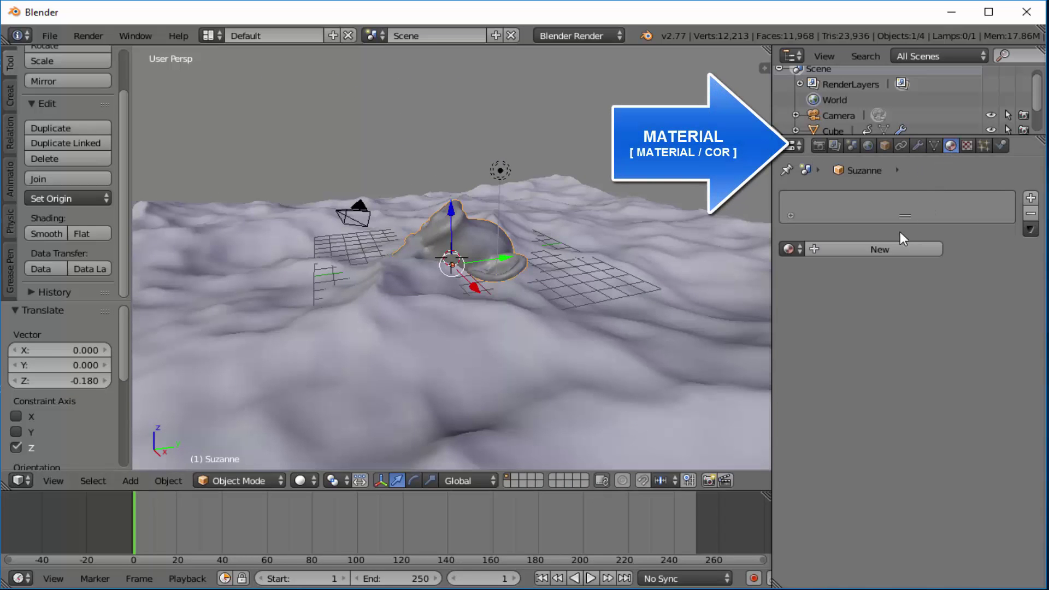
click(881, 249)
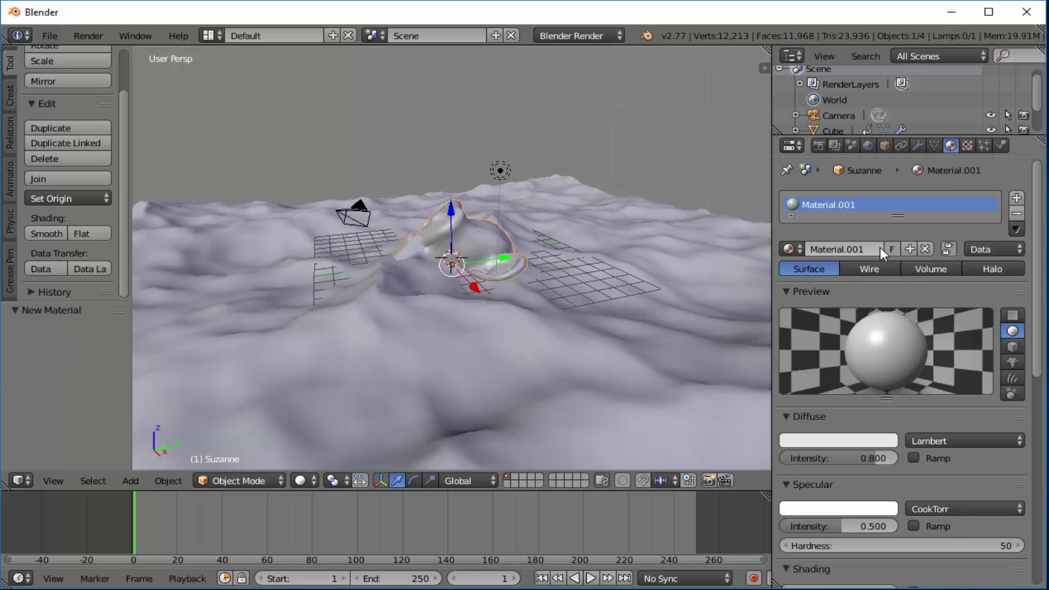
click(839, 440)
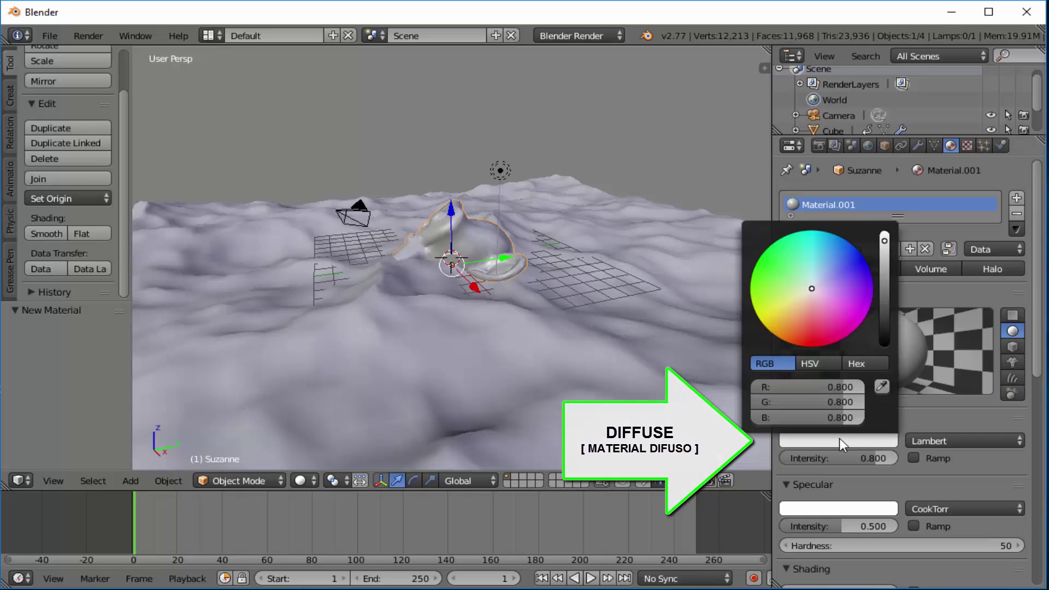
click(762, 264)
Add a UV Sphere around the monkey head at the ocean's centre and scale it up uniformly by about 5.915.
scroll(542, 248, down, 4)
middle_drag(542, 248, 494, 246)
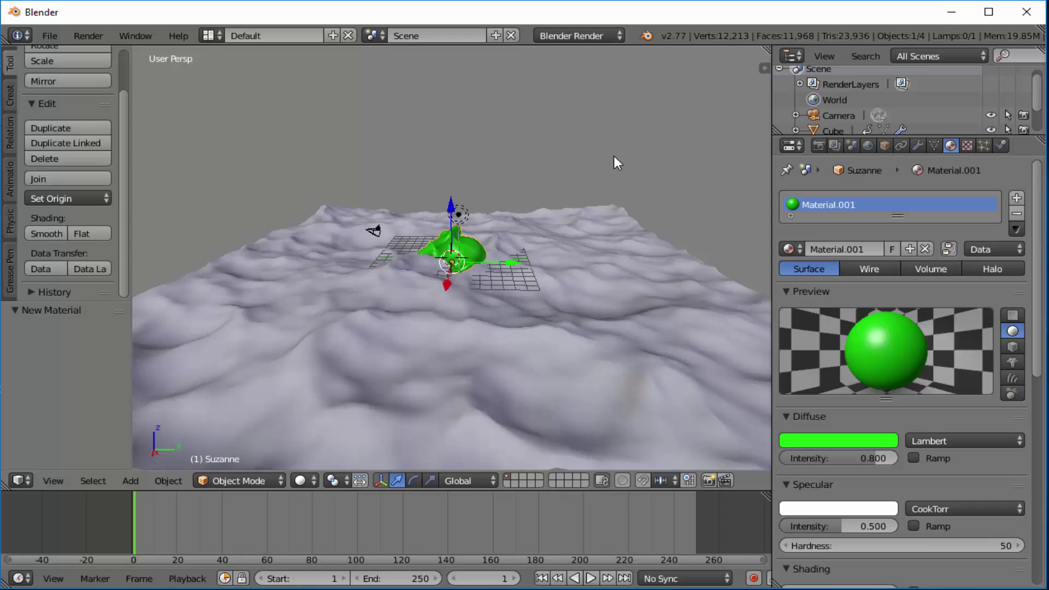
key(shift+a)
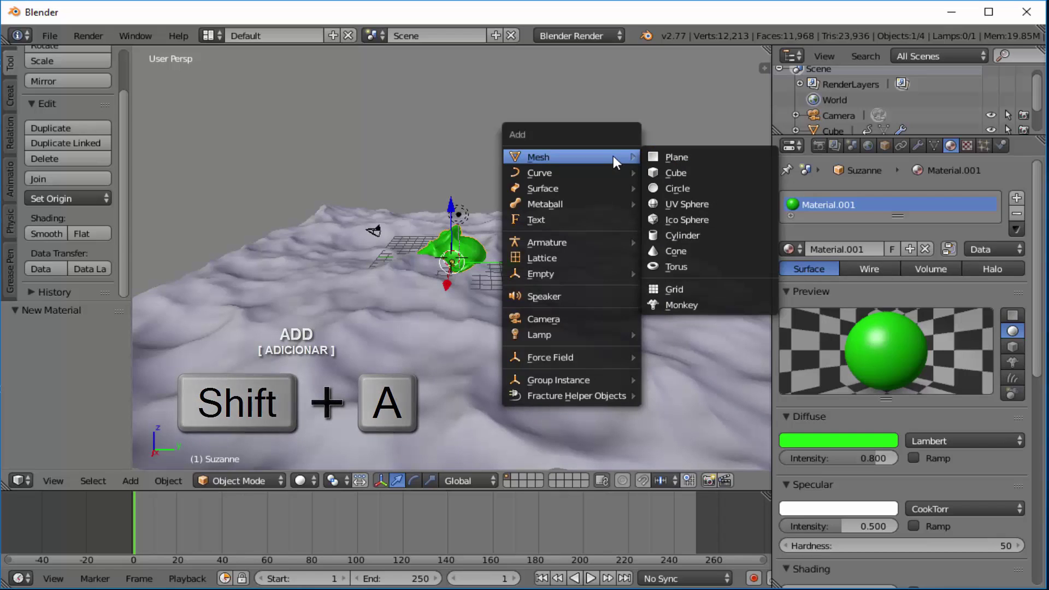
click(701, 205)
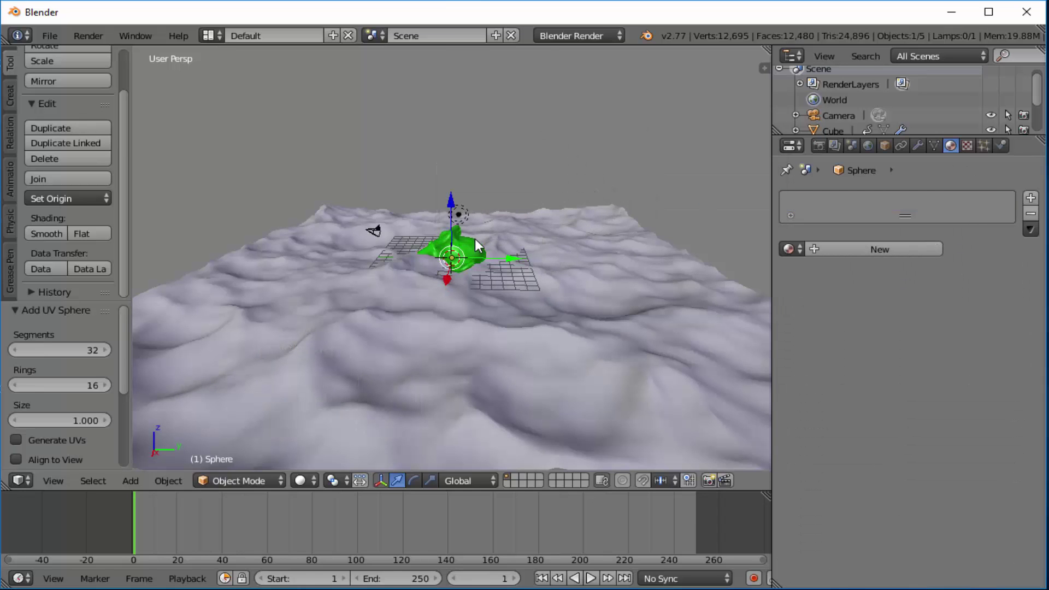
key(s)
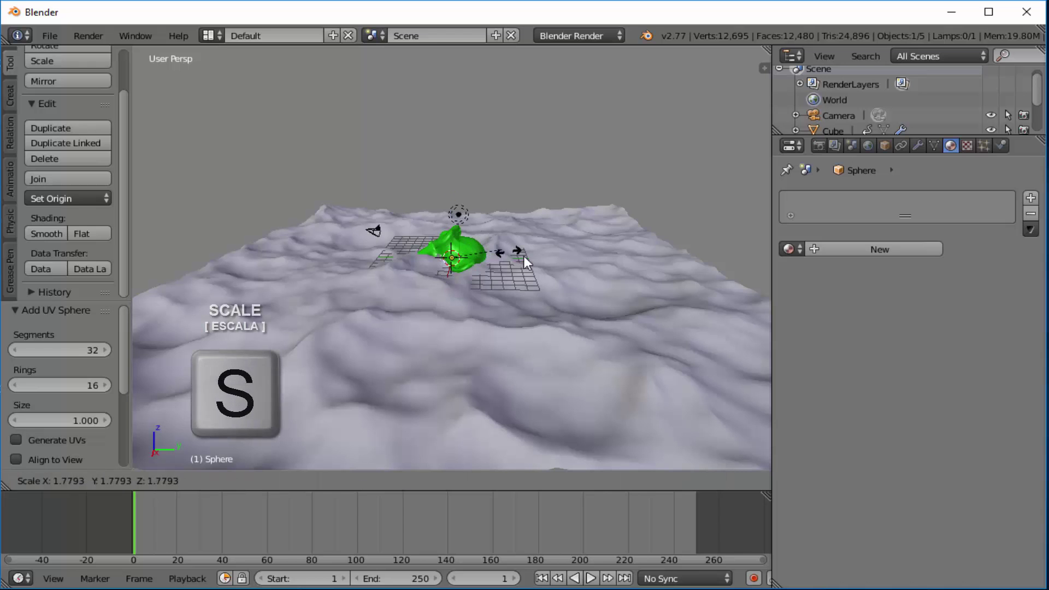
click(627, 283)
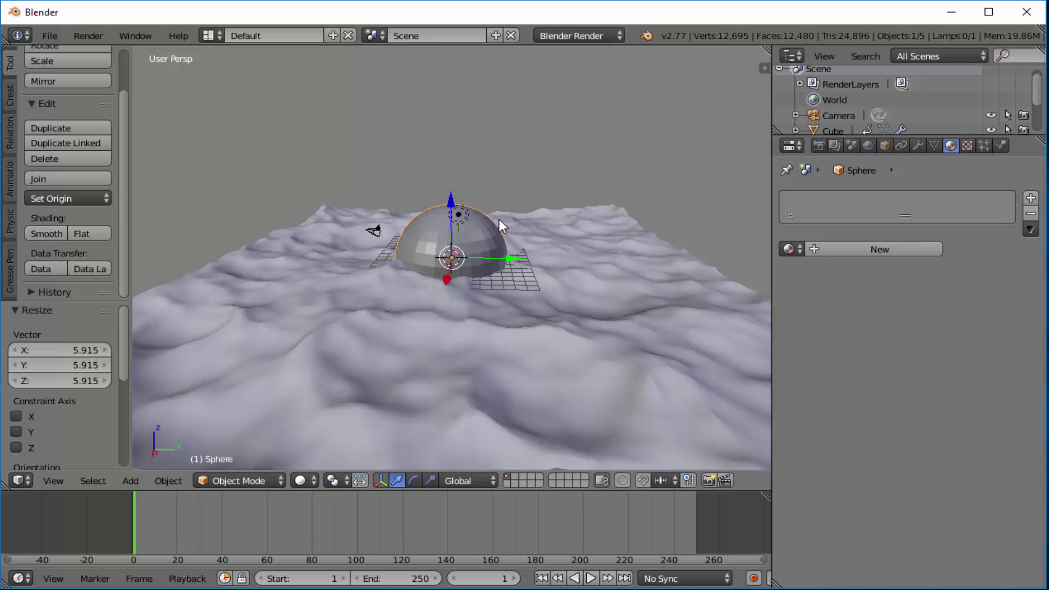
Stretch the sphere along the Z axis by a factor of about 2.928.
key(s)
key(z)
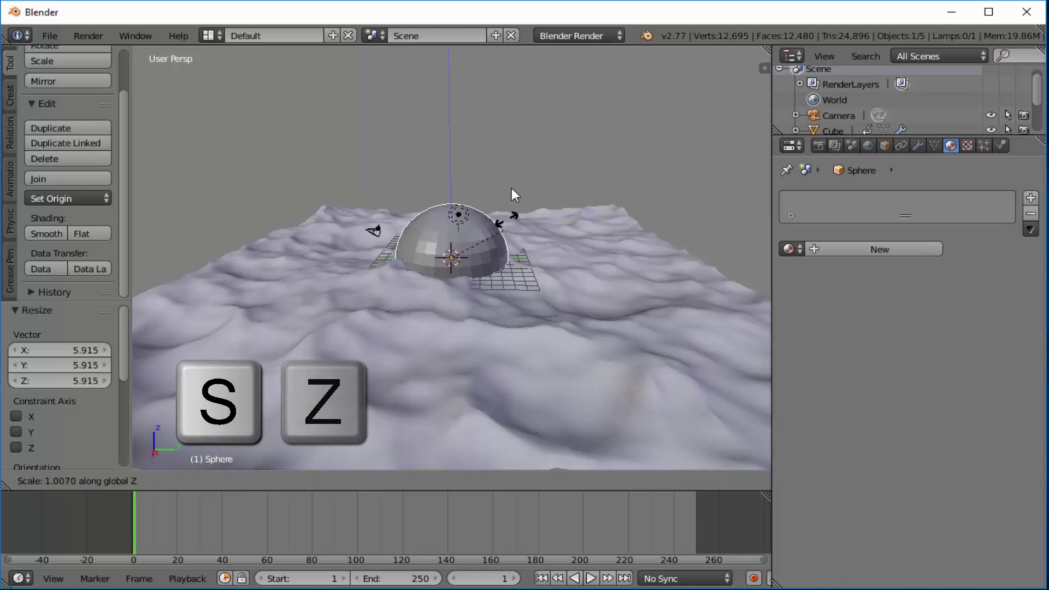
click(530, 104)
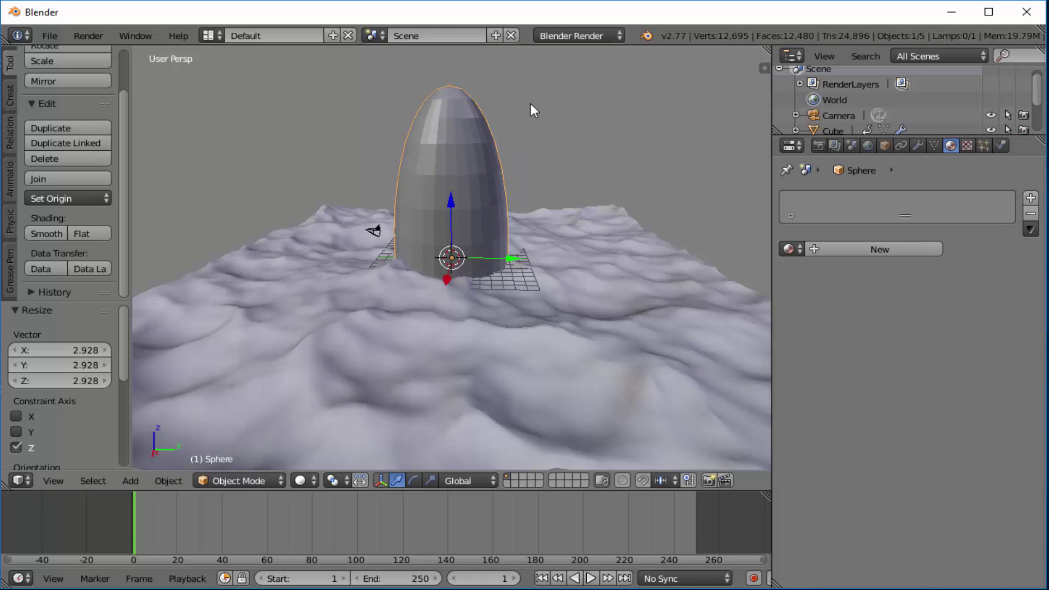
Examine from above in wireframe how the sphere surrounds the monkey head, and return to the solid perspective view.
click(53, 481)
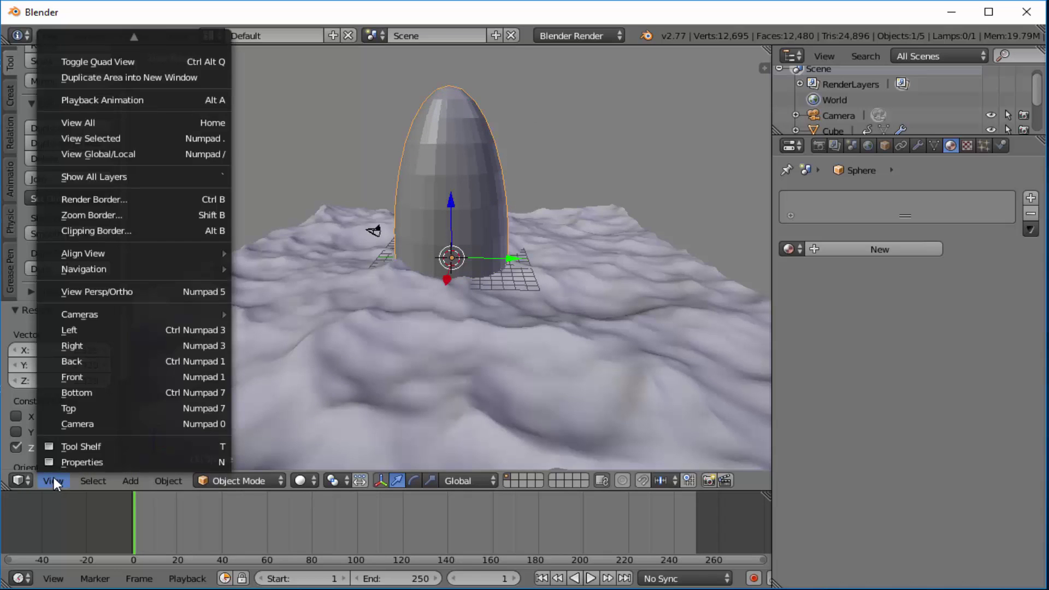
click(90, 408)
key(z)
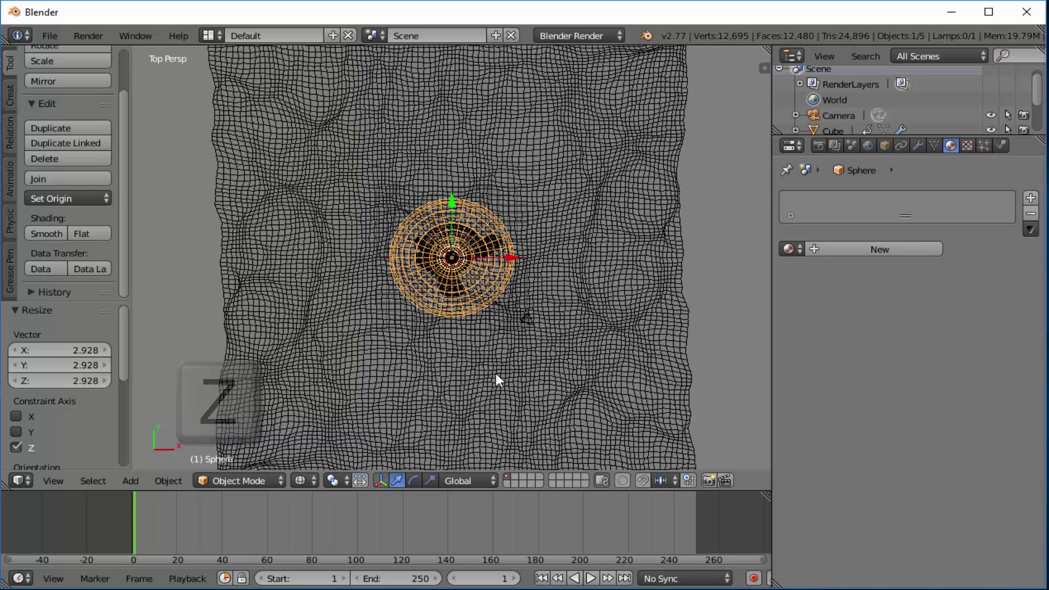
right_click(600, 204)
right_click(483, 219)
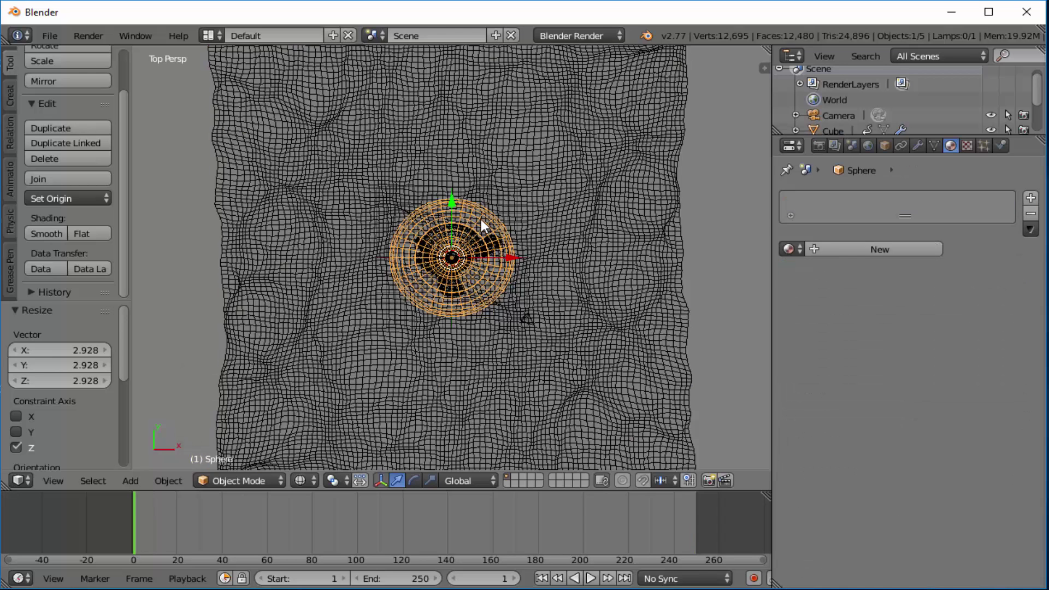
right_click(469, 232)
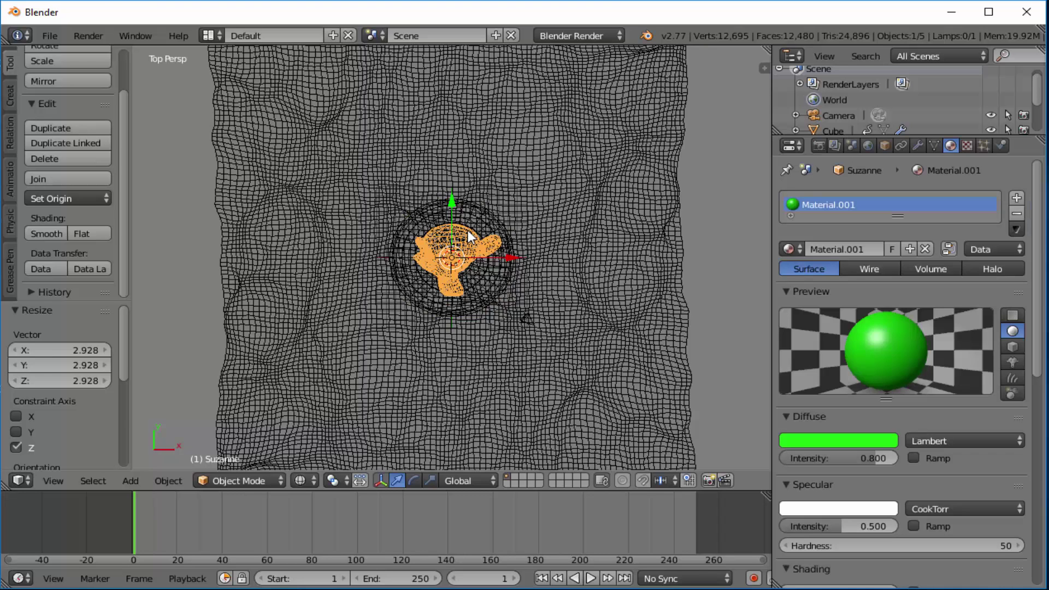
key(z)
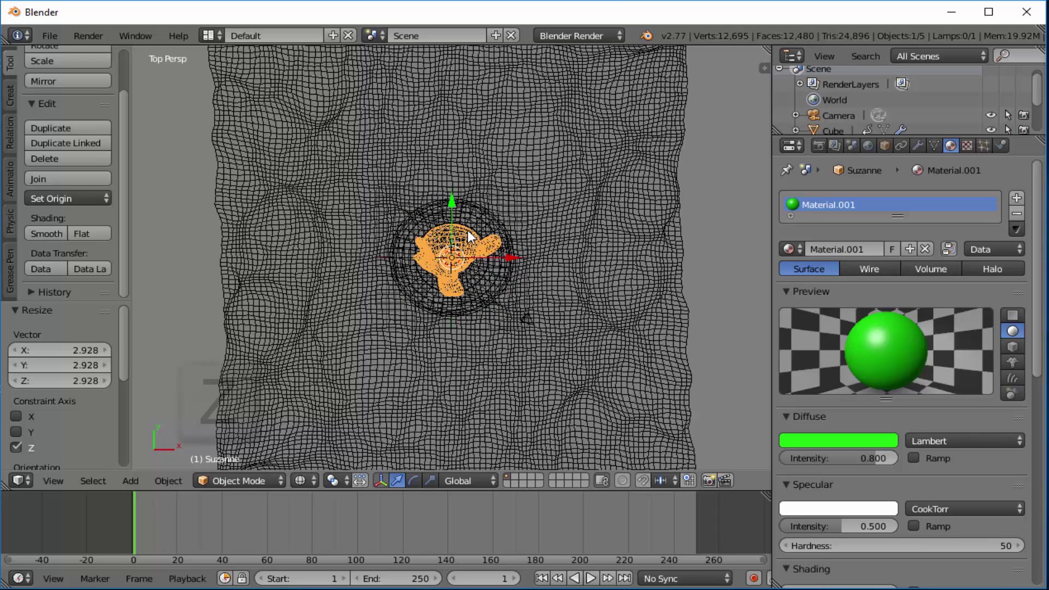
middle_drag(535, 269, 356, 223)
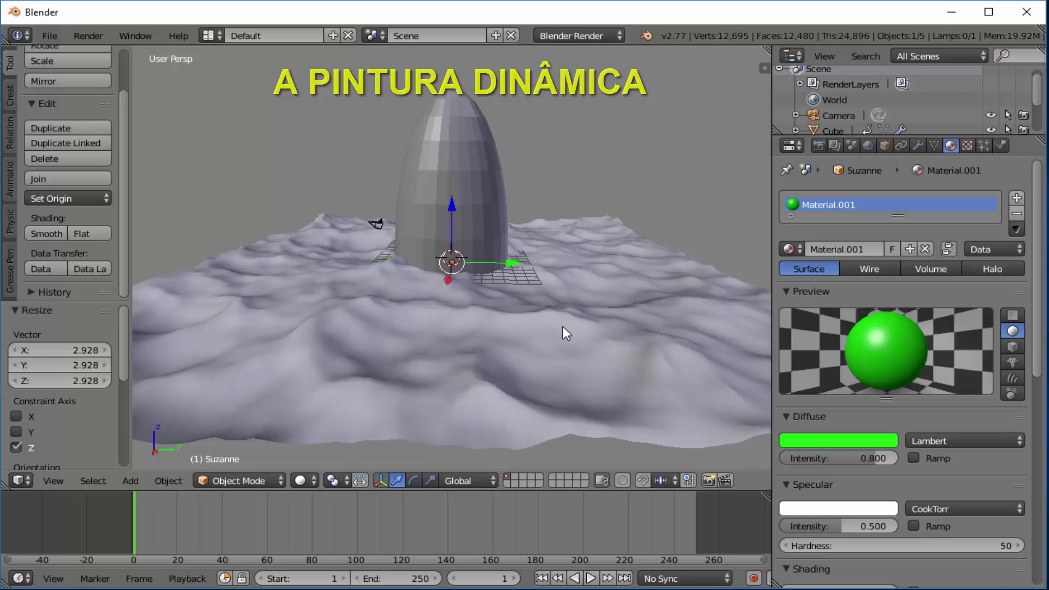
Enable Dynamic Paint physics on the stretched sphere and add it as a Brush.
right_click(475, 130)
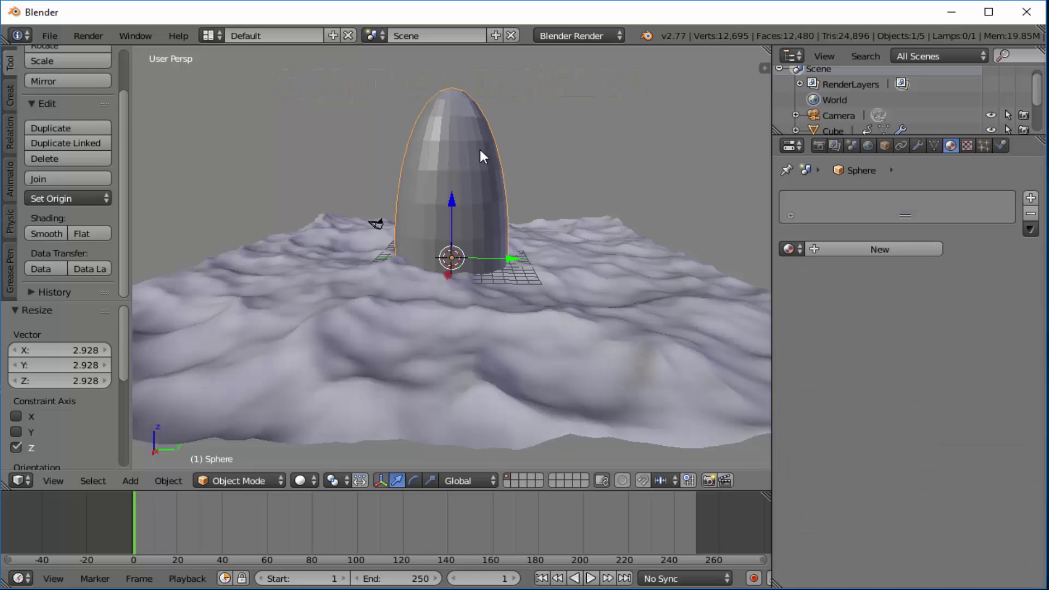
click(1002, 146)
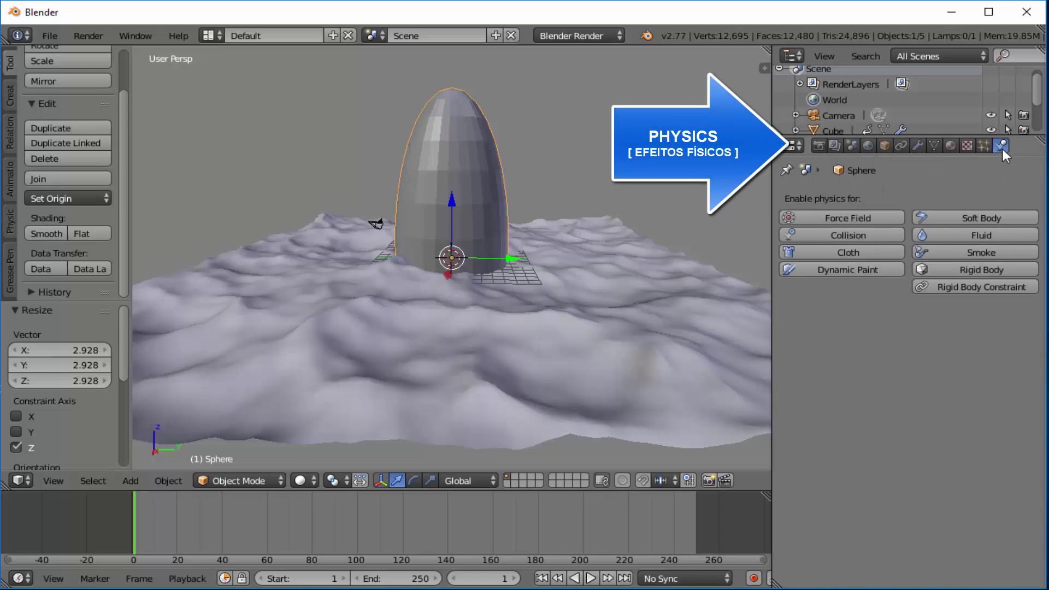
click(844, 269)
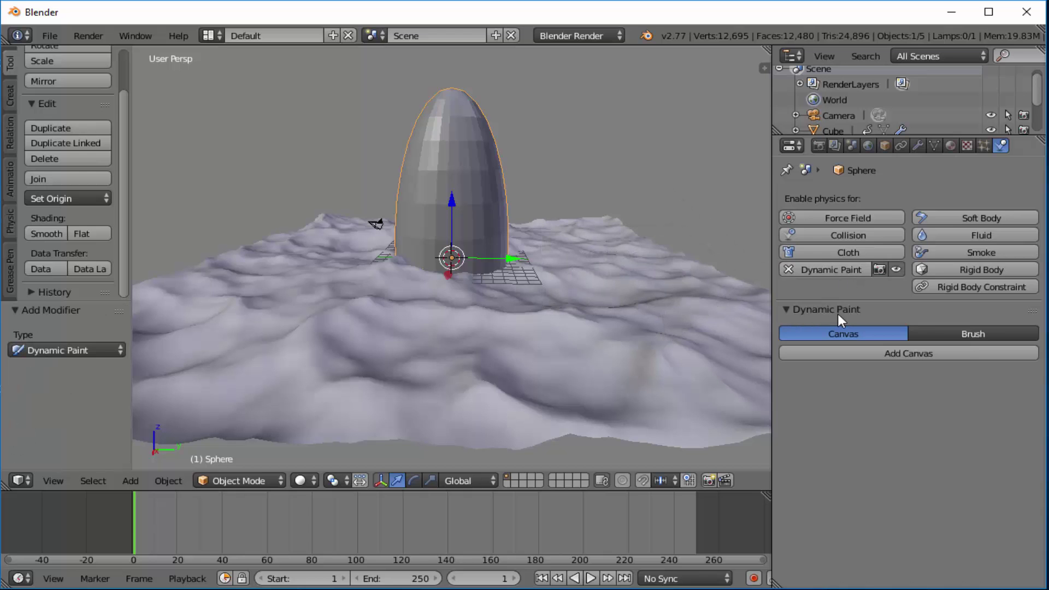
click(983, 332)
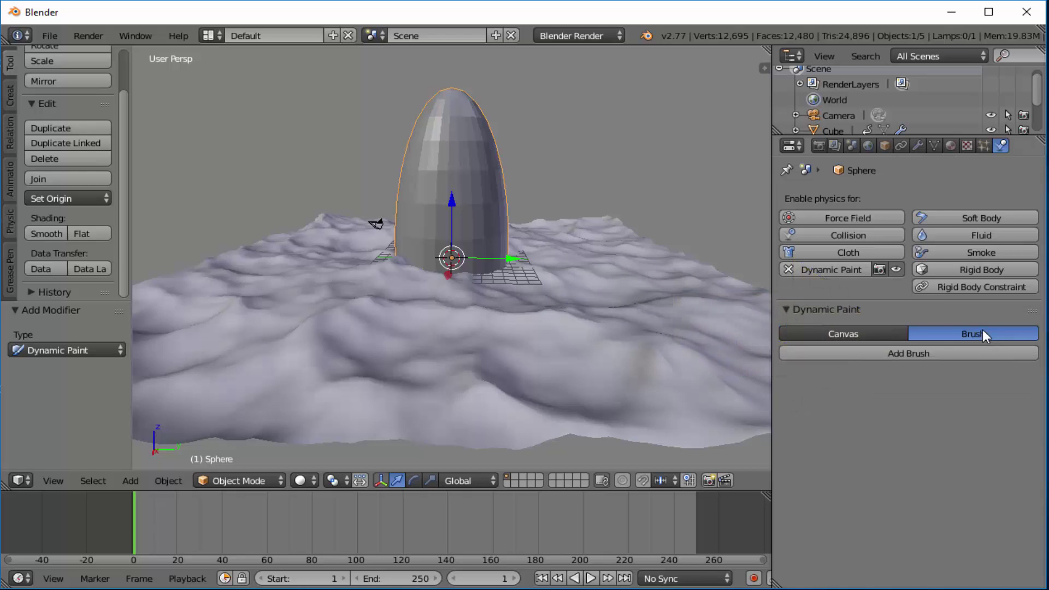
click(912, 353)
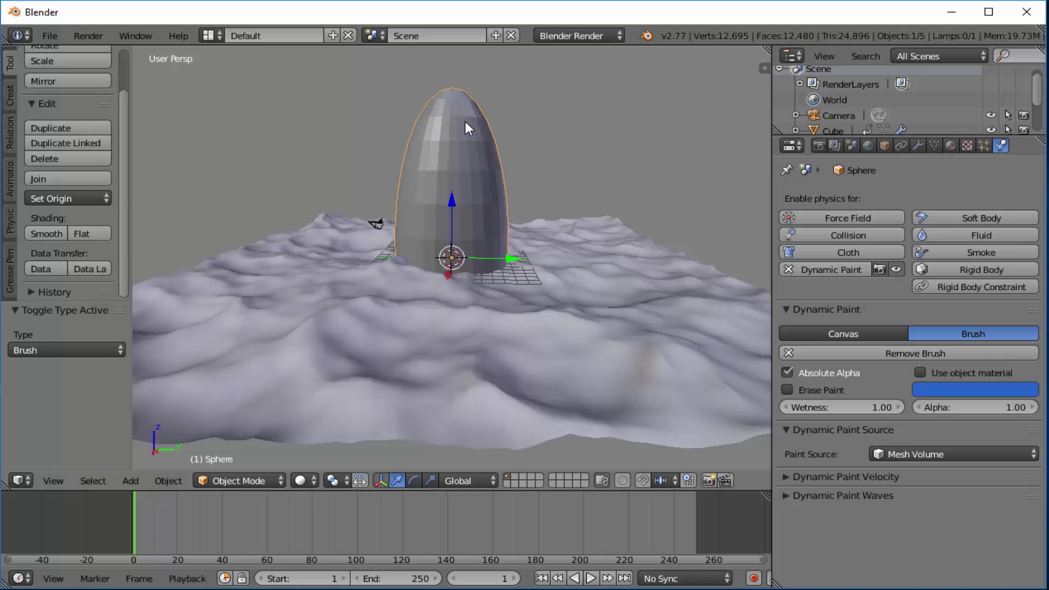
Enable Dynamic Paint physics on the ocean mesh and add it as a Canvas.
right_click(621, 286)
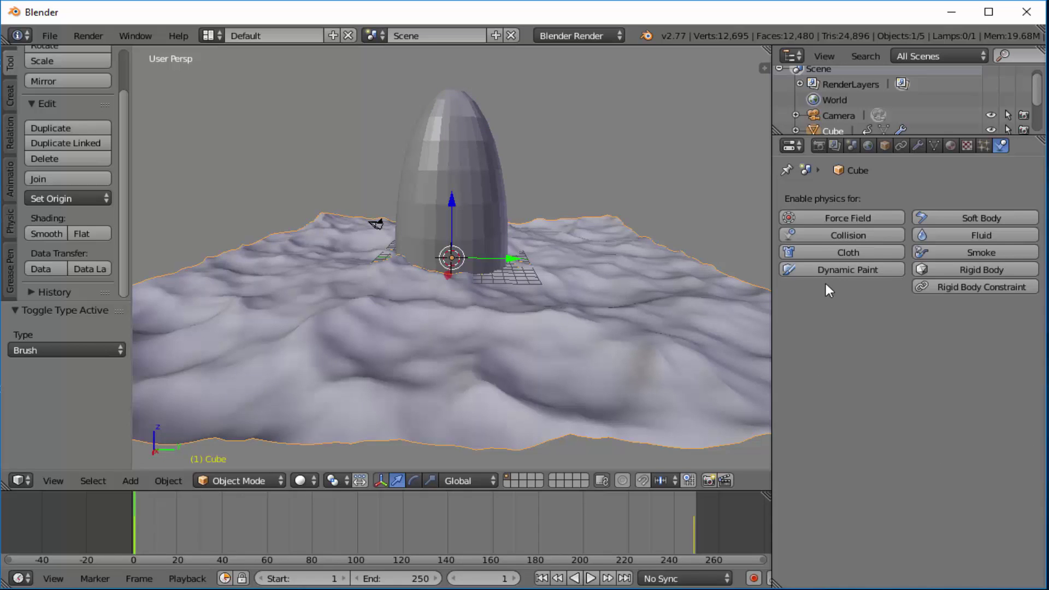
click(850, 271)
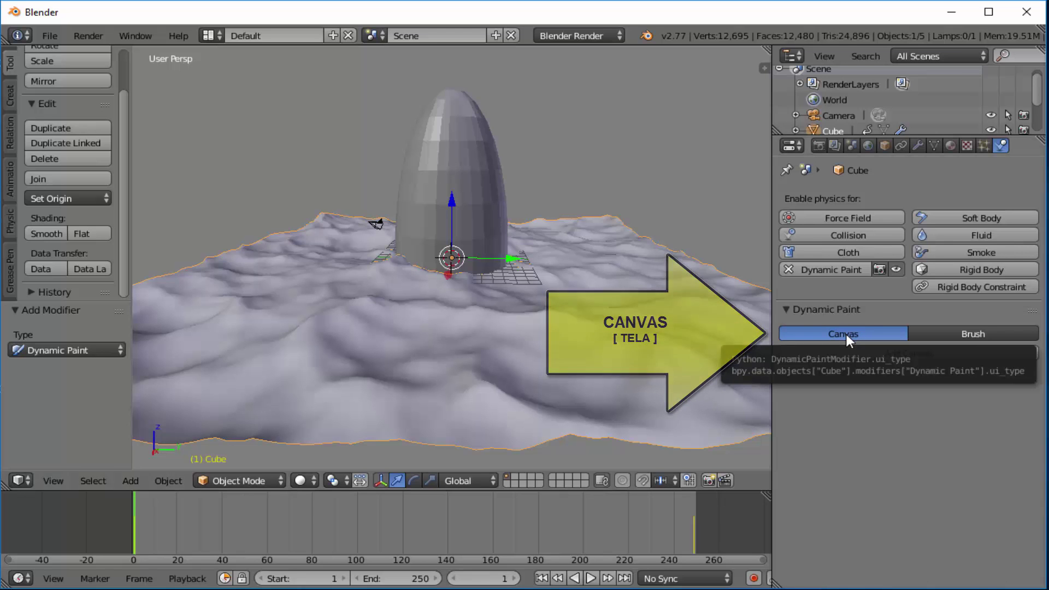
click(846, 352)
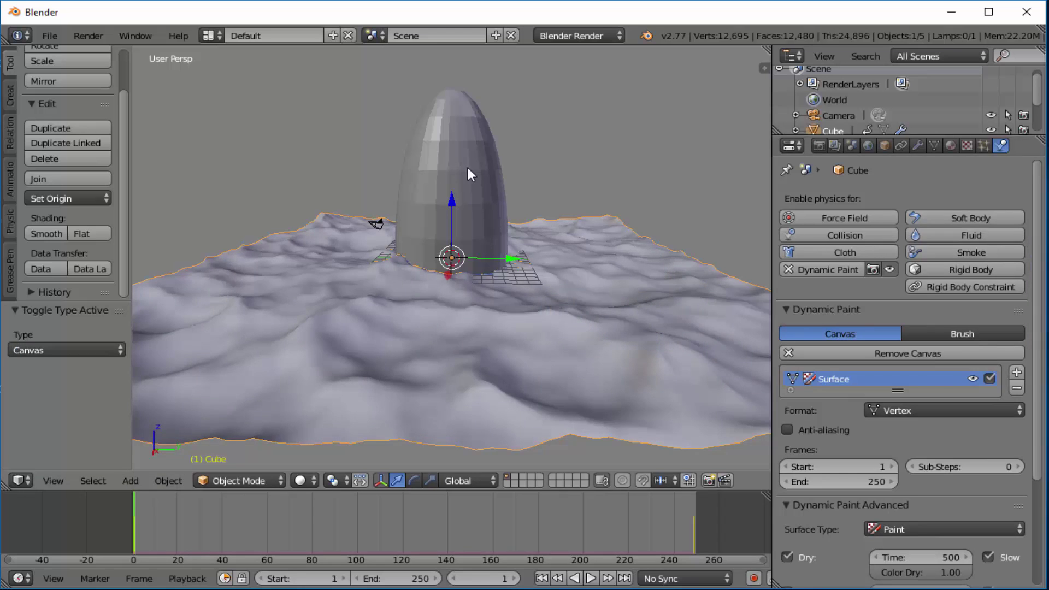
Hide the stretched sphere to examine the brush's paint on the ocean around the monkey head, and unhide the sphere.
right_click(468, 169)
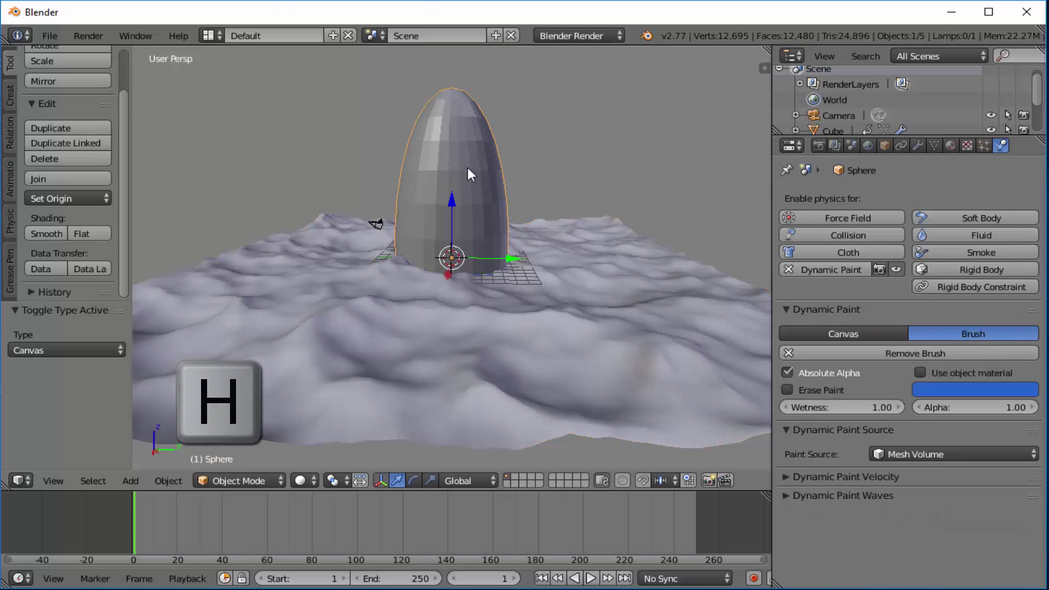
key(h)
middle_drag(474, 218, 428, 221)
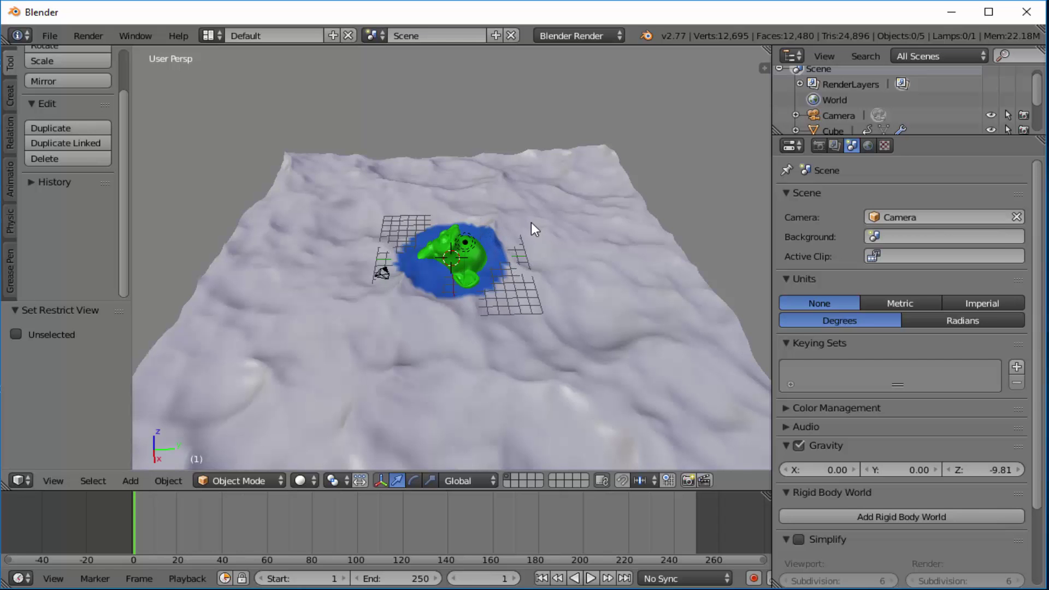
middle_drag(513, 411, 513, 359)
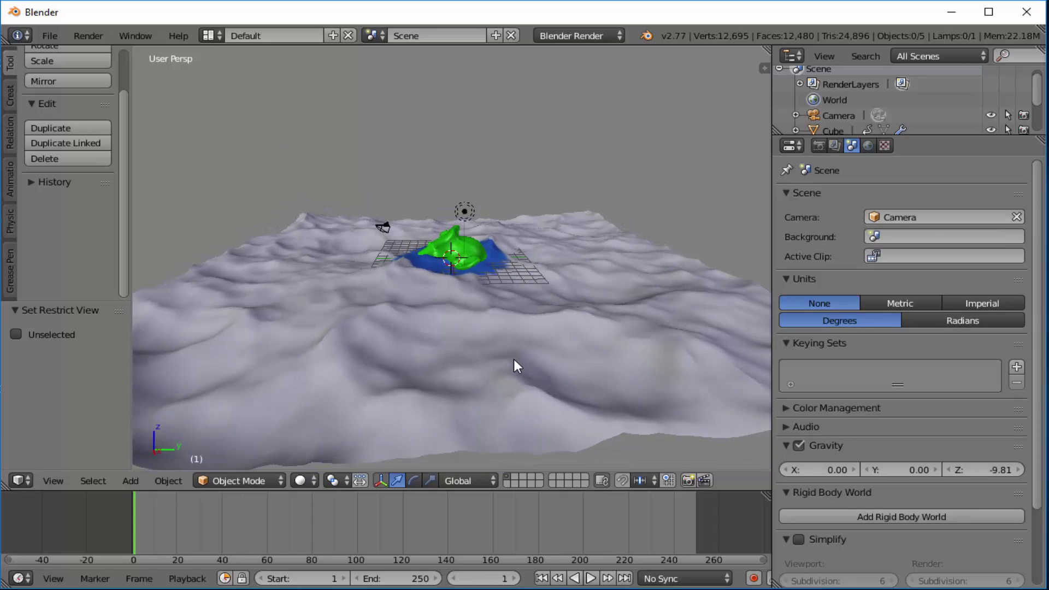
key(alt+h)
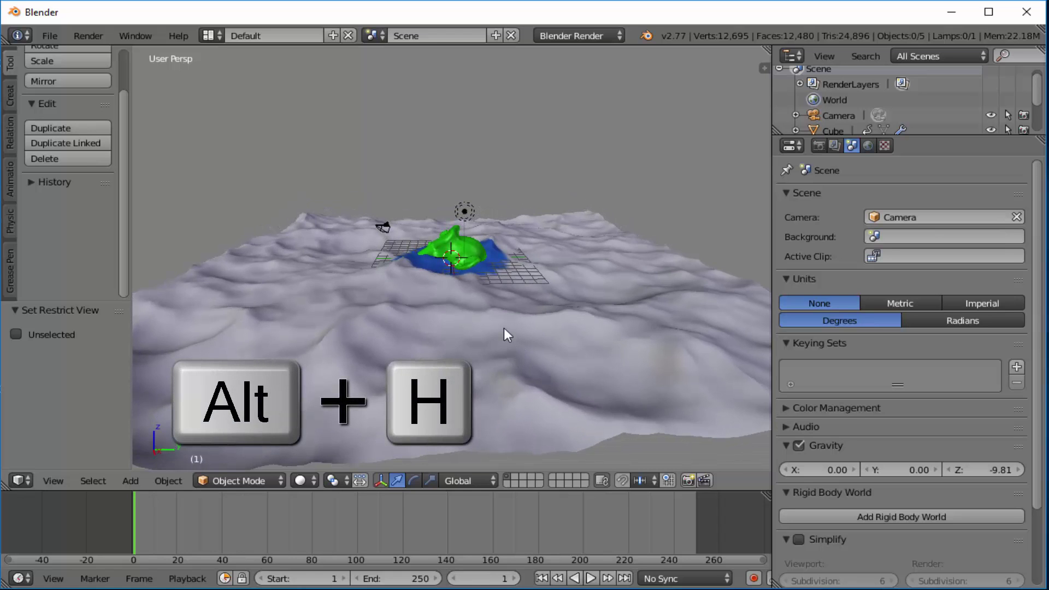
key(alt+h)
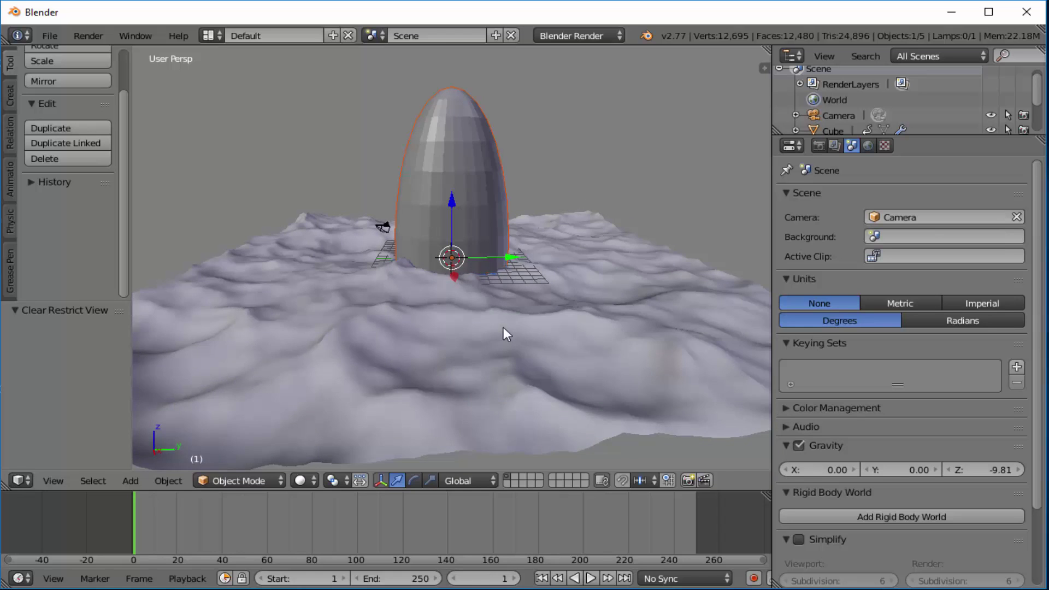
Move the stretched sphere about 20.46 units along Y to the ocean's edge and insert a Location keyframe at frame 1.
scroll(503, 327, down, 1)
middle_drag(584, 366, 575, 367)
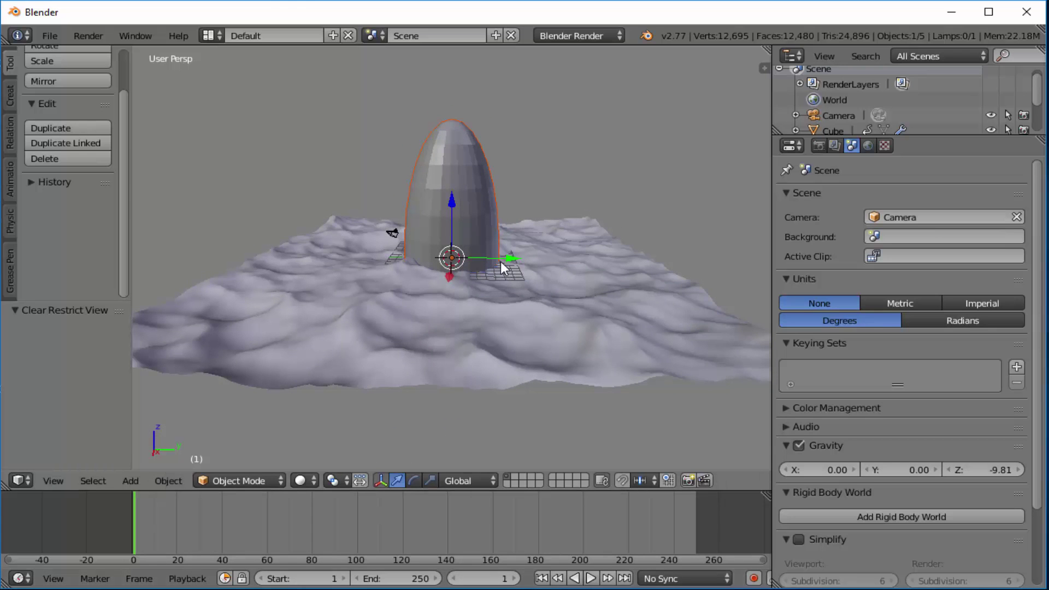
drag(510, 265, 670, 286)
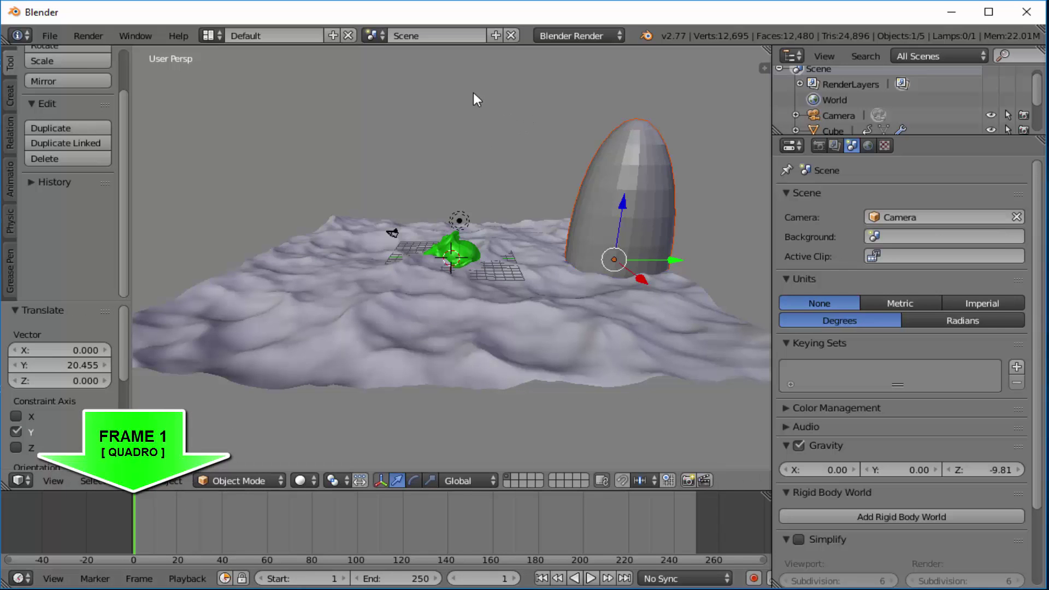
key(i)
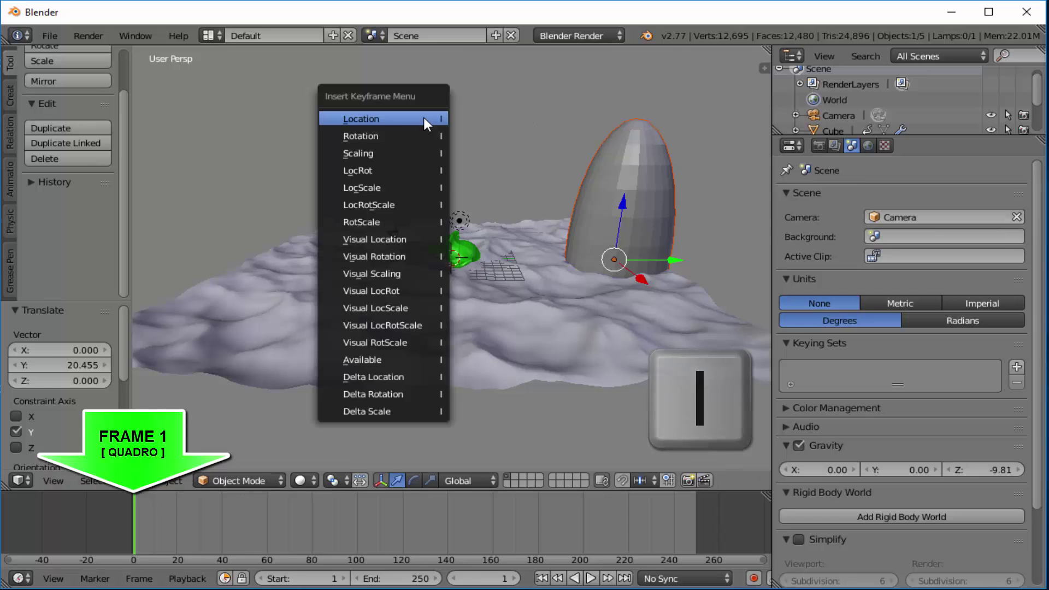
click(362, 119)
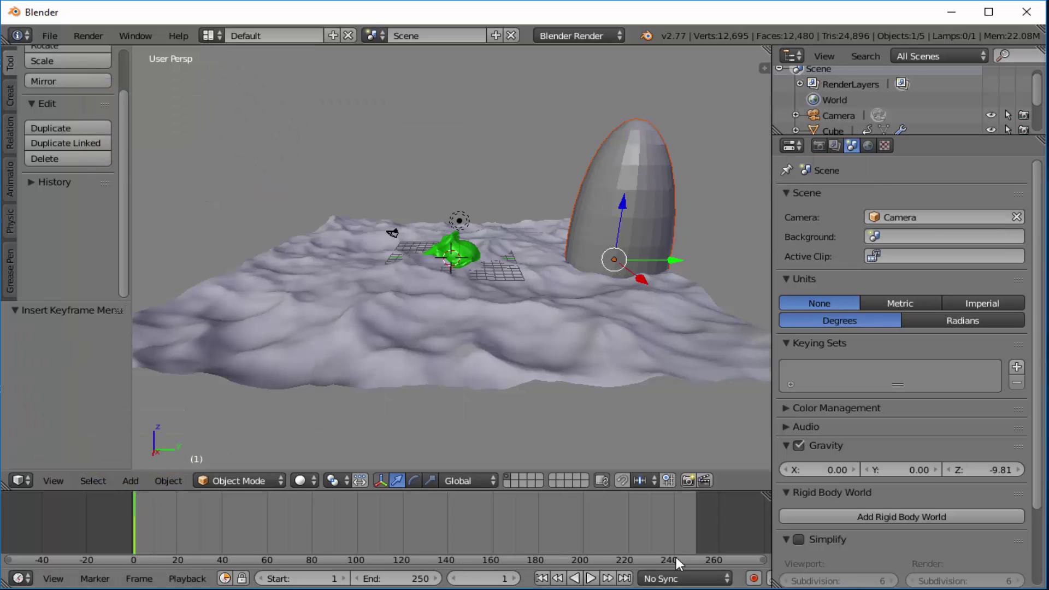
At frame 249, keyframe the sphere's location after moving it about -40.68 units along Y, and play back the animation from there.
click(694, 512)
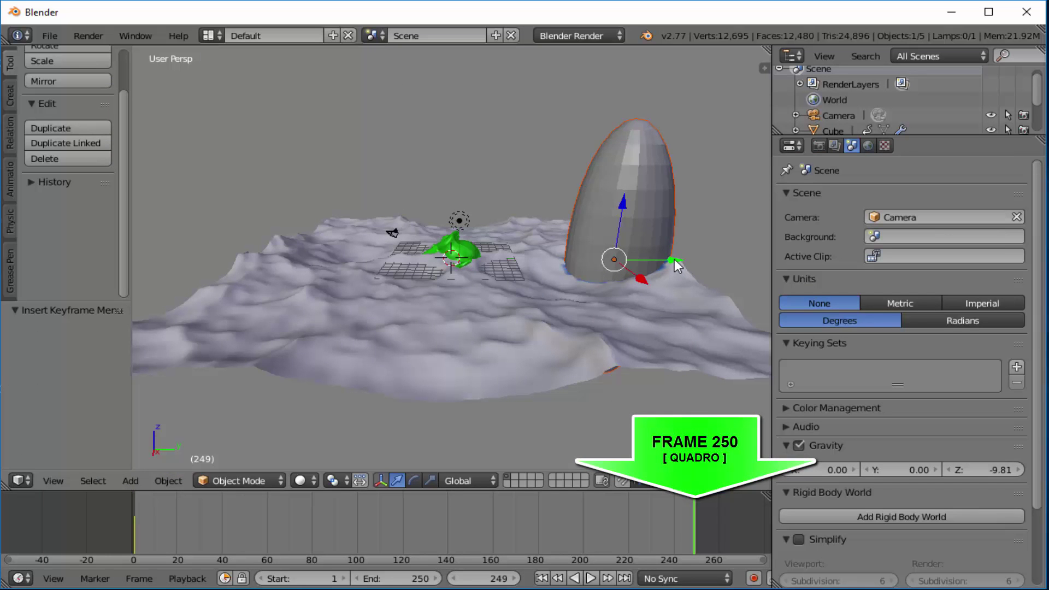
drag(675, 259, 358, 244)
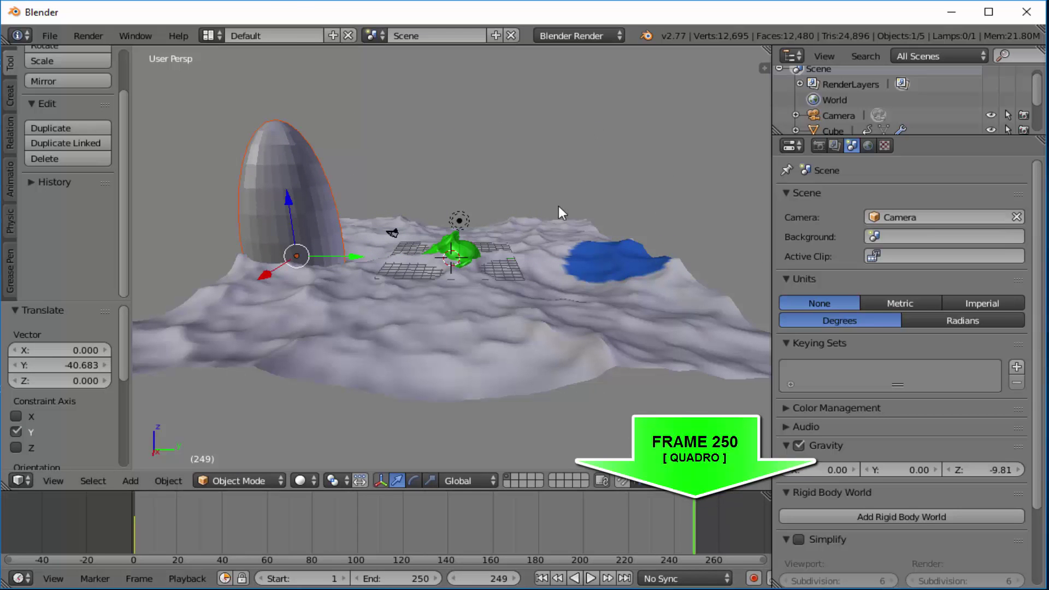
key(i)
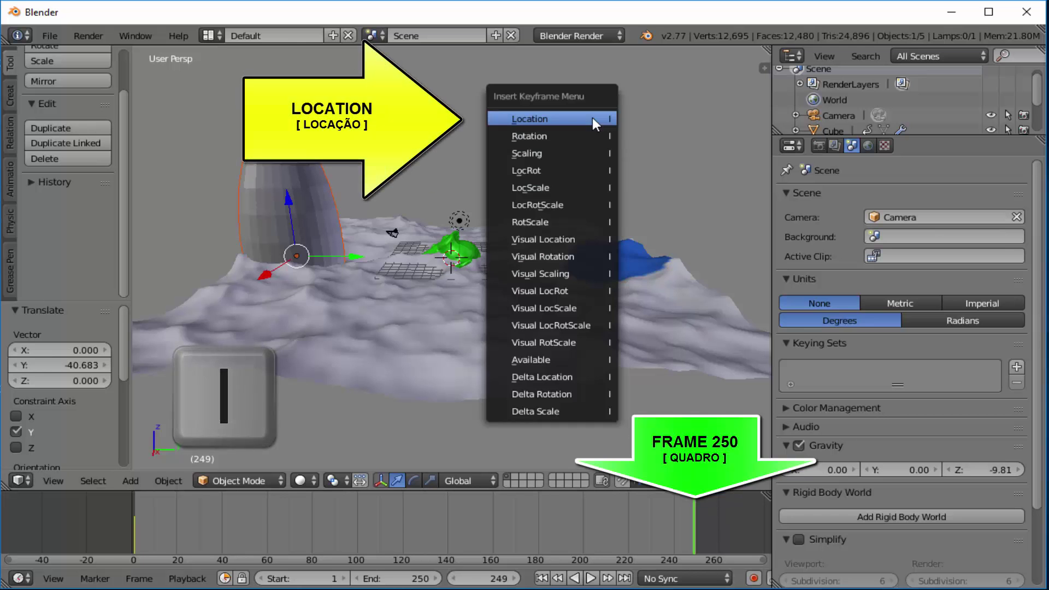
click(593, 118)
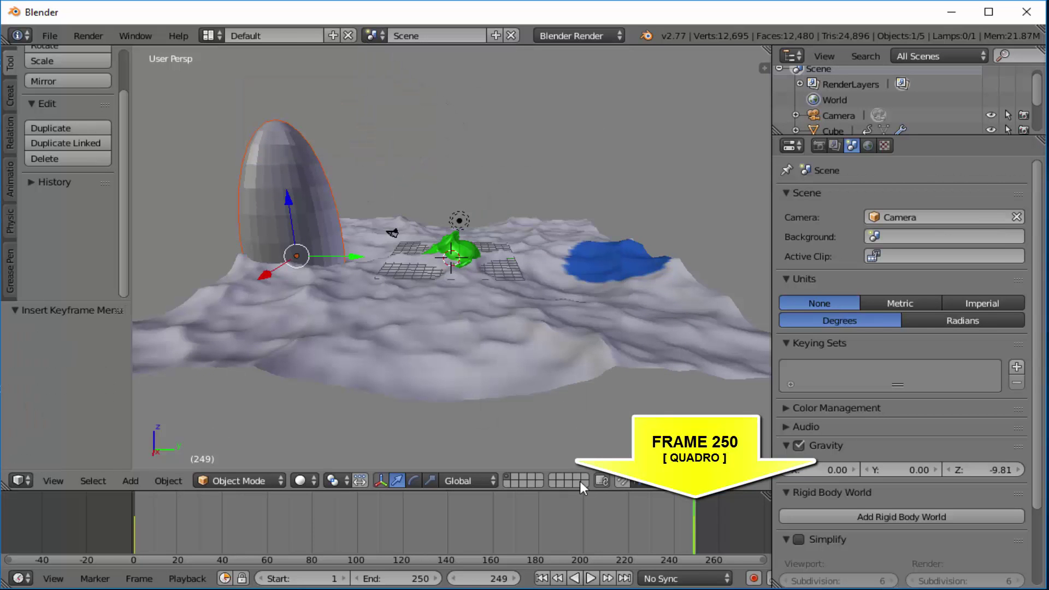
click(590, 579)
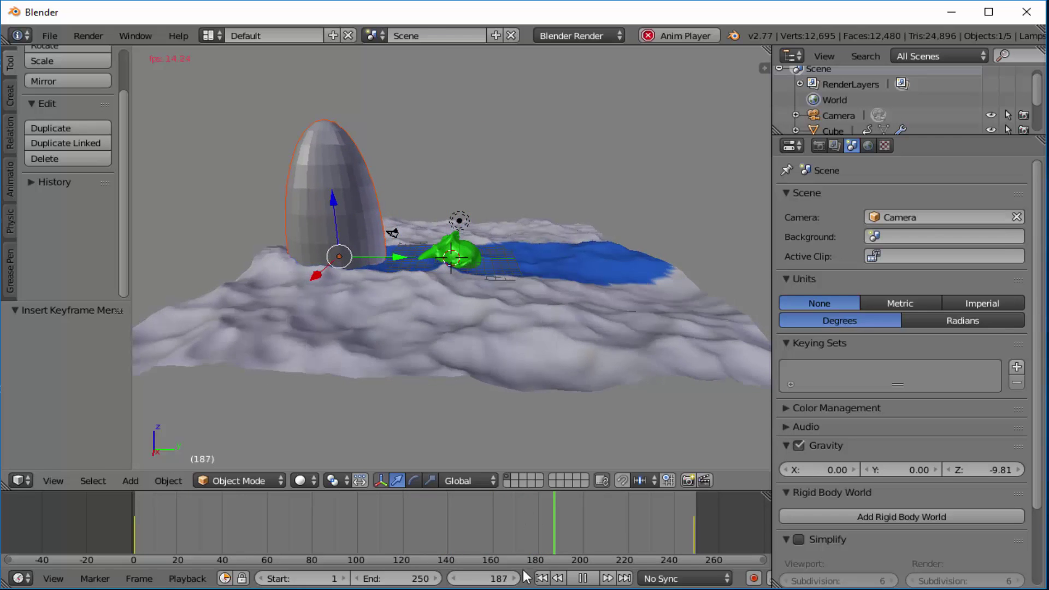
key(Escape)
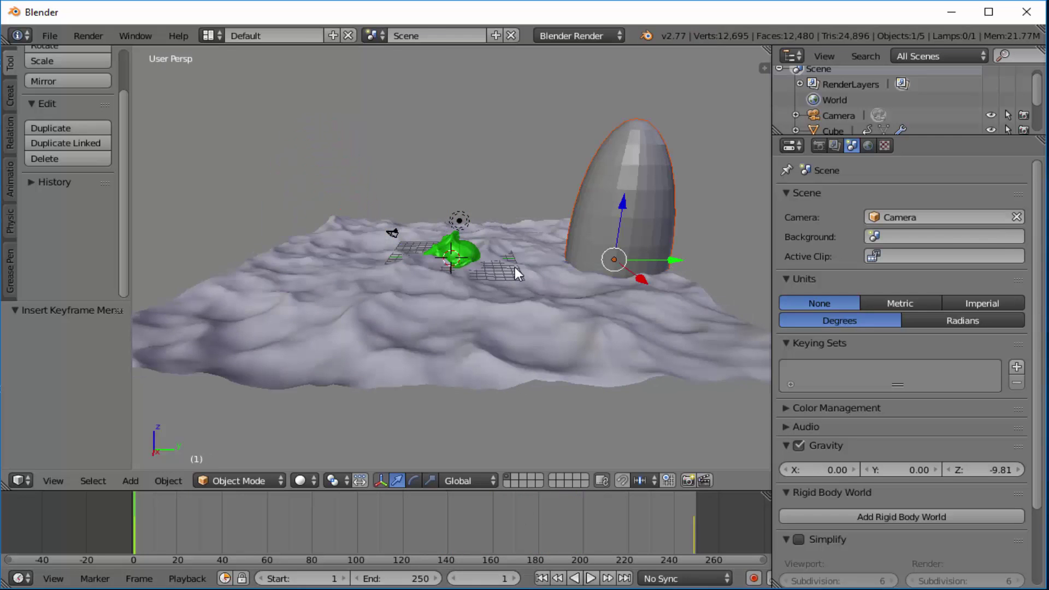
In top orthographic wireframe, move the monkey head about 20.54 units along Y to the sphere's centre, and restore solid shading.
right_click(468, 251)
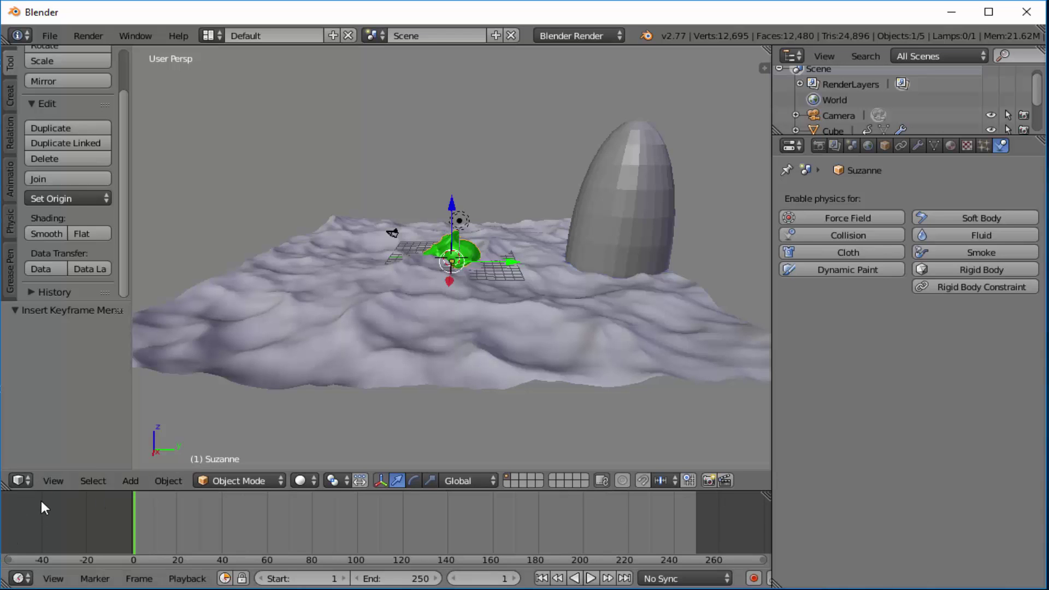
click(48, 480)
click(83, 409)
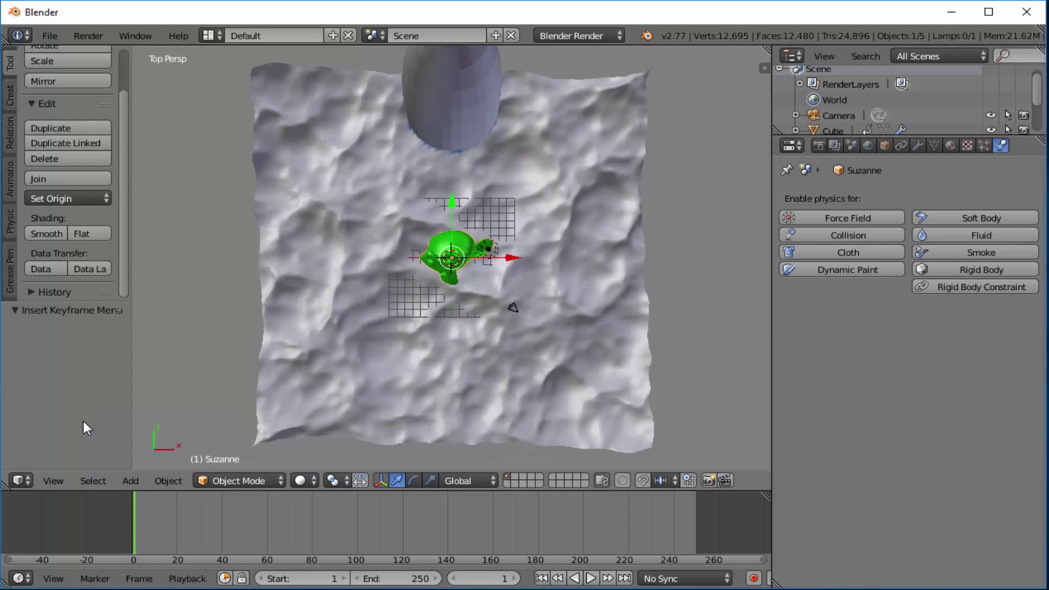
click(57, 480)
click(122, 292)
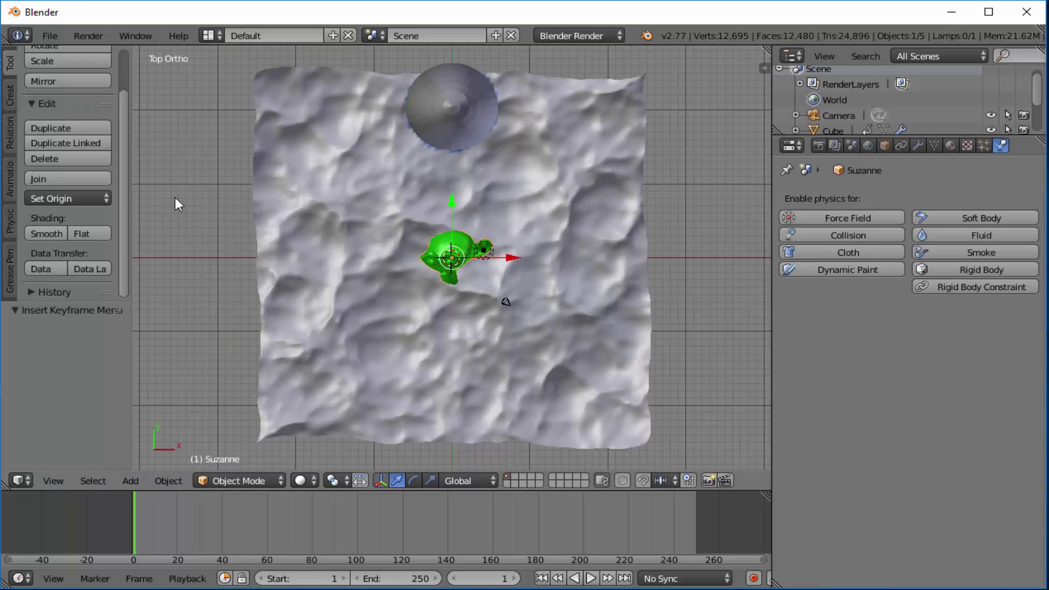
key(z)
key(z)
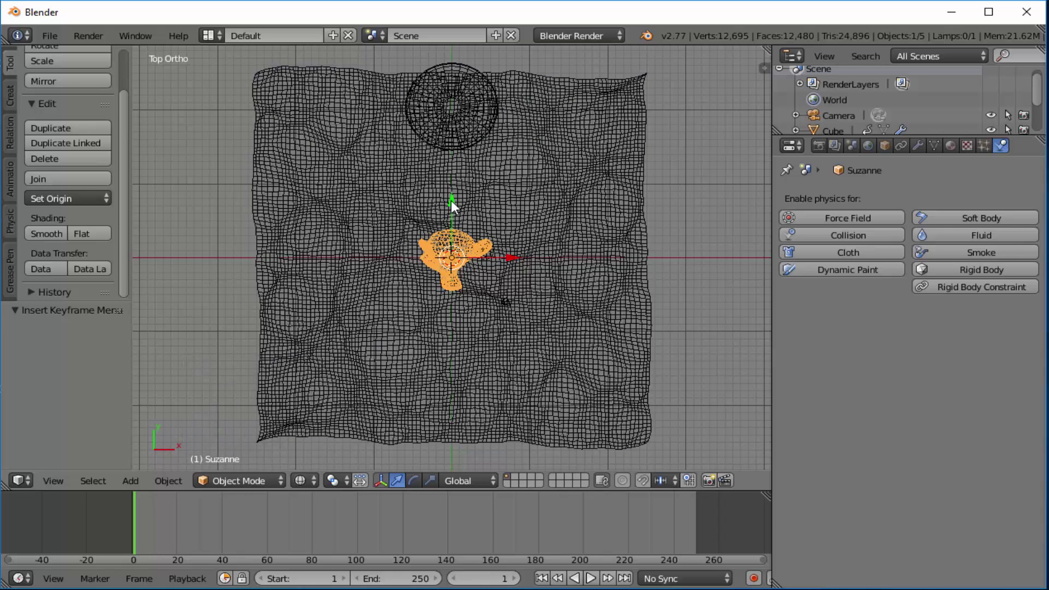
drag(451, 199, 457, 48)
key(z)
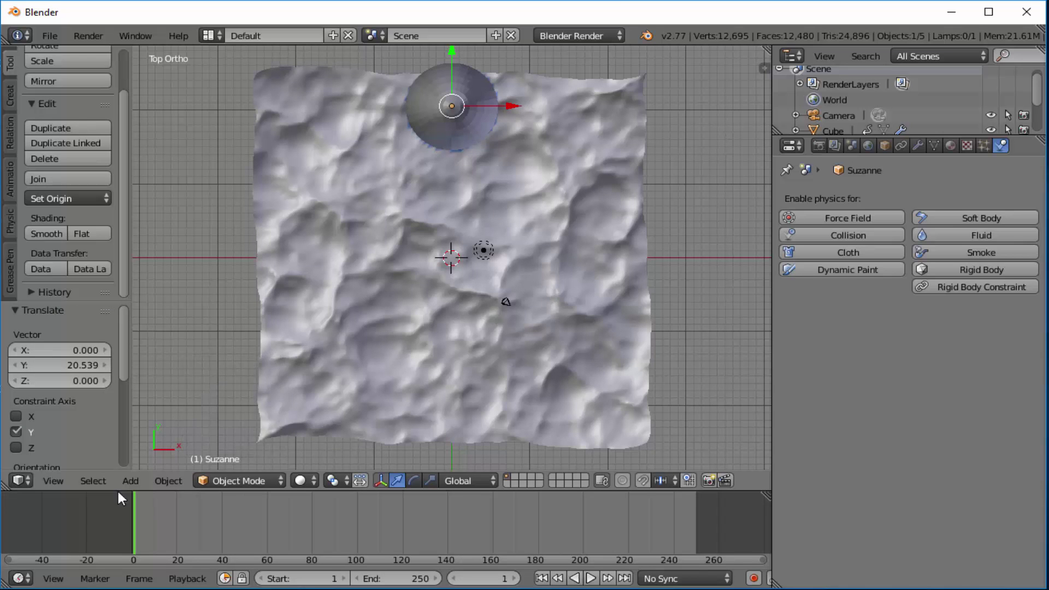
Set the stretched sphere's Maximum Draw Type to Wire so the monkey head inside it can be seen.
middle_drag(535, 391, 376, 254)
right_click(616, 171)
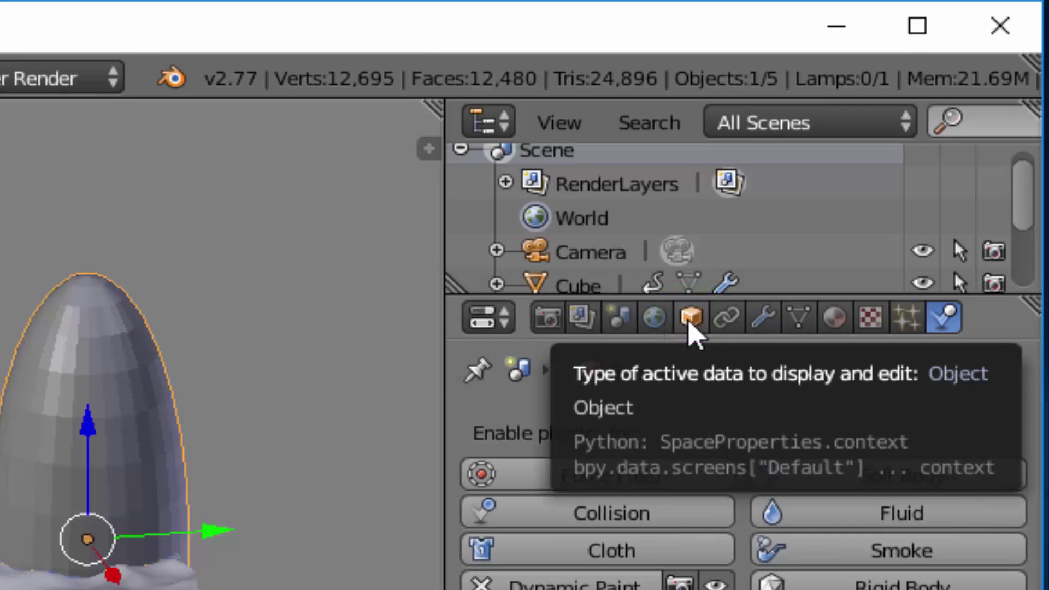
click(687, 324)
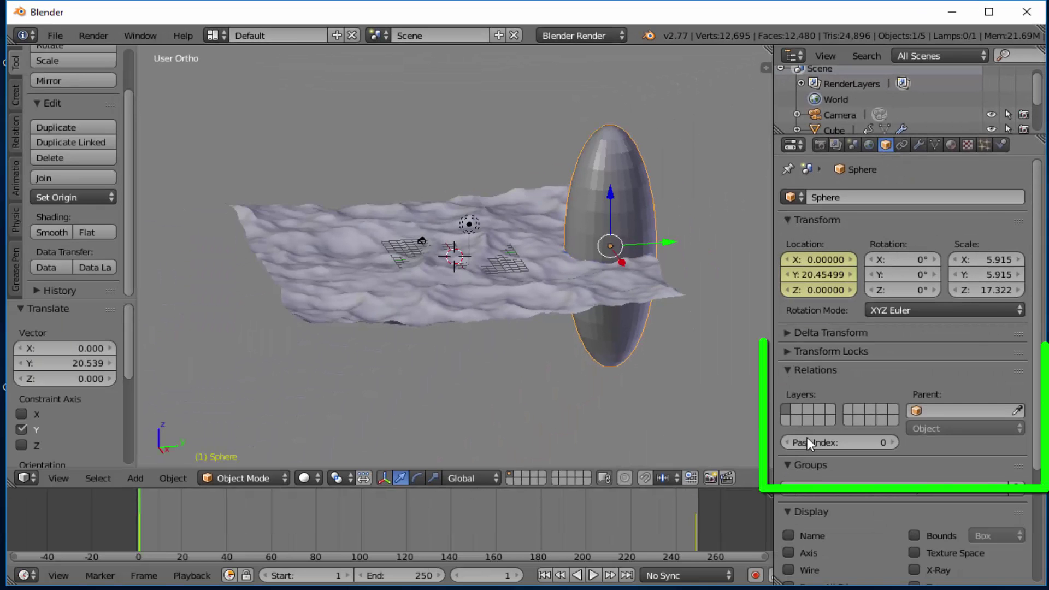
scroll(809, 444, down, 1)
scroll(809, 448, down, 4)
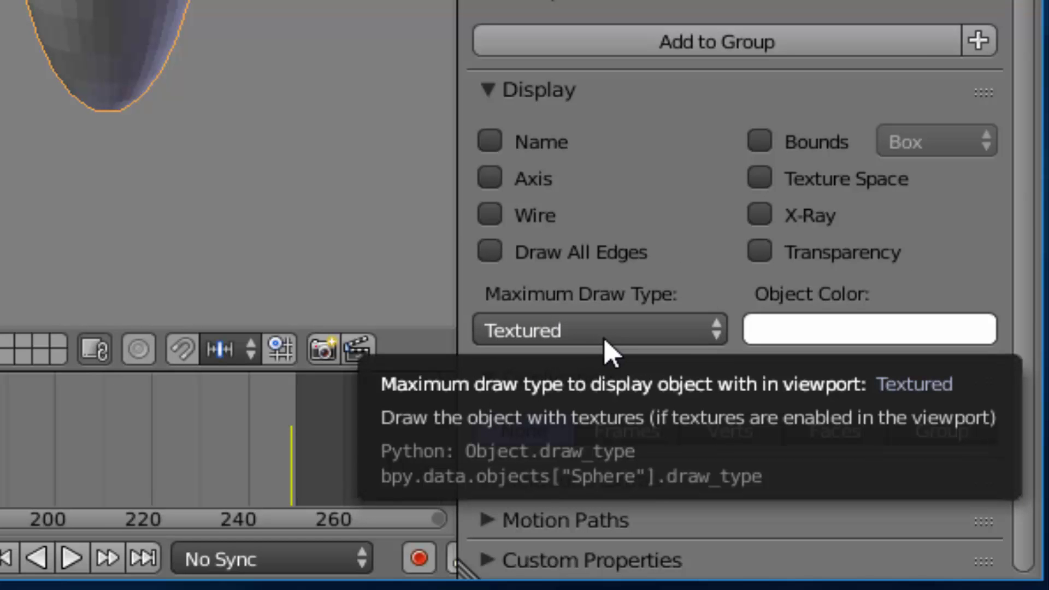
click(717, 328)
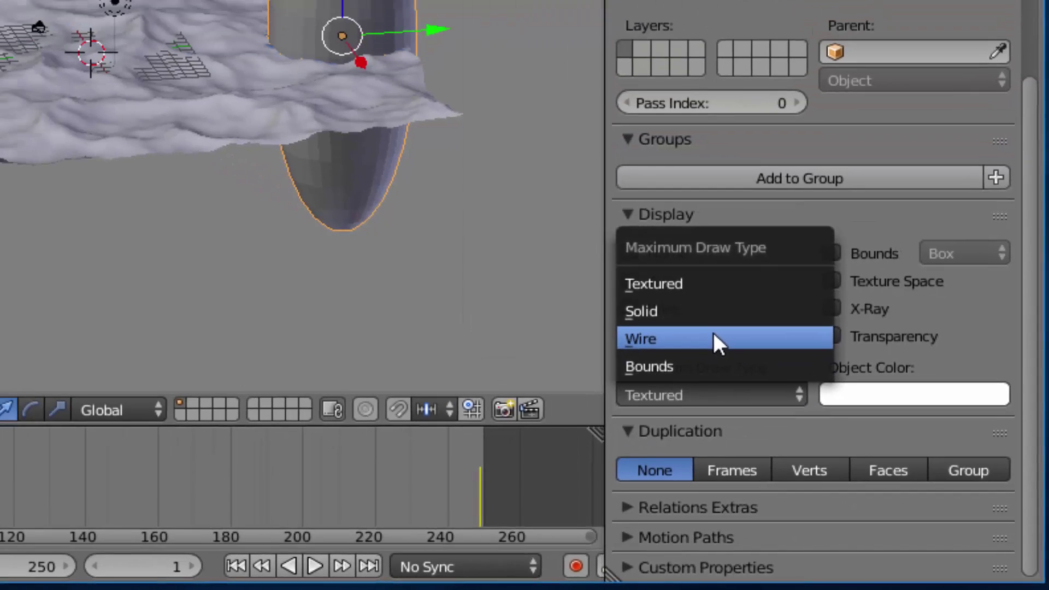
click(605, 257)
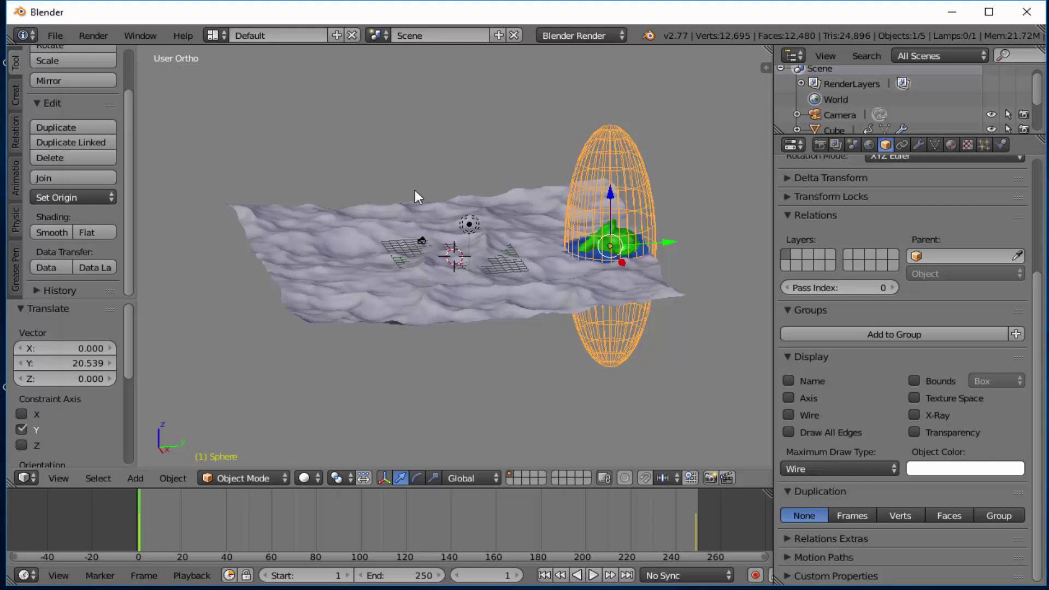
Change the Dynamic Paint surface type of the ocean canvas to Weight.
right_click(297, 236)
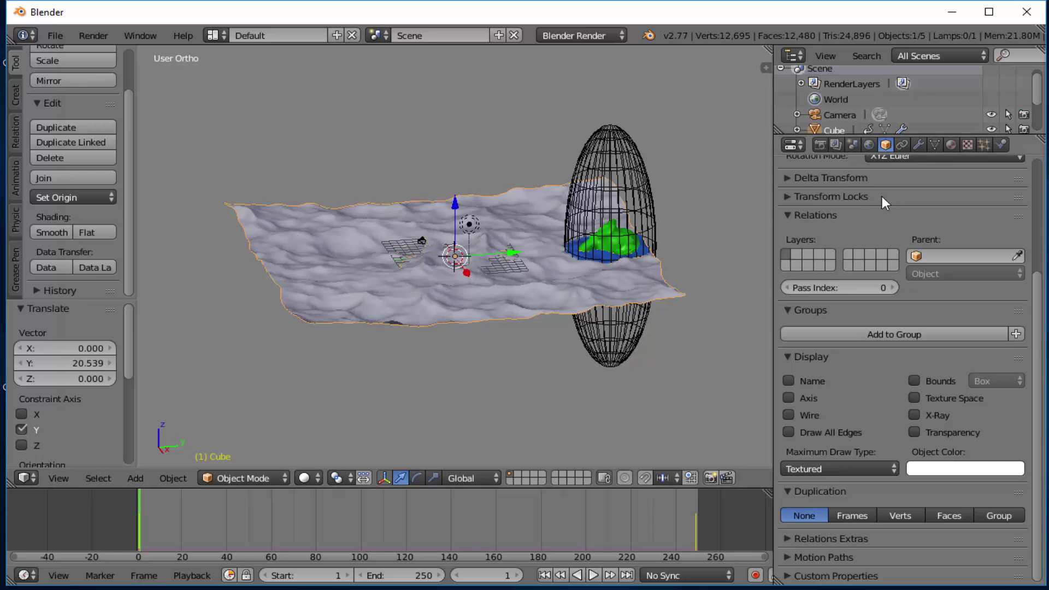
click(1002, 142)
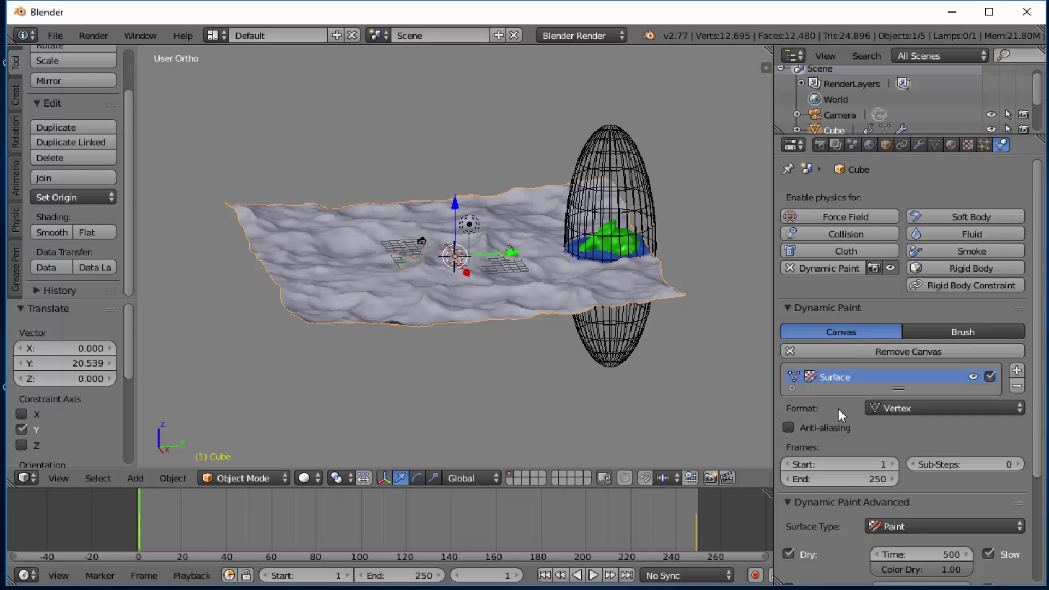
scroll(838, 409, down, 5)
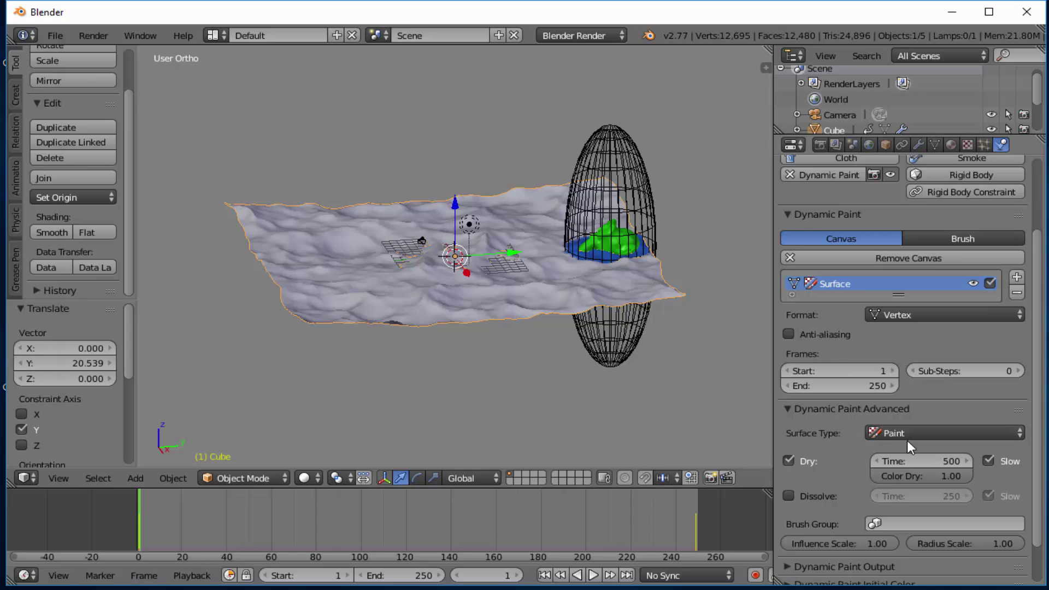
click(932, 435)
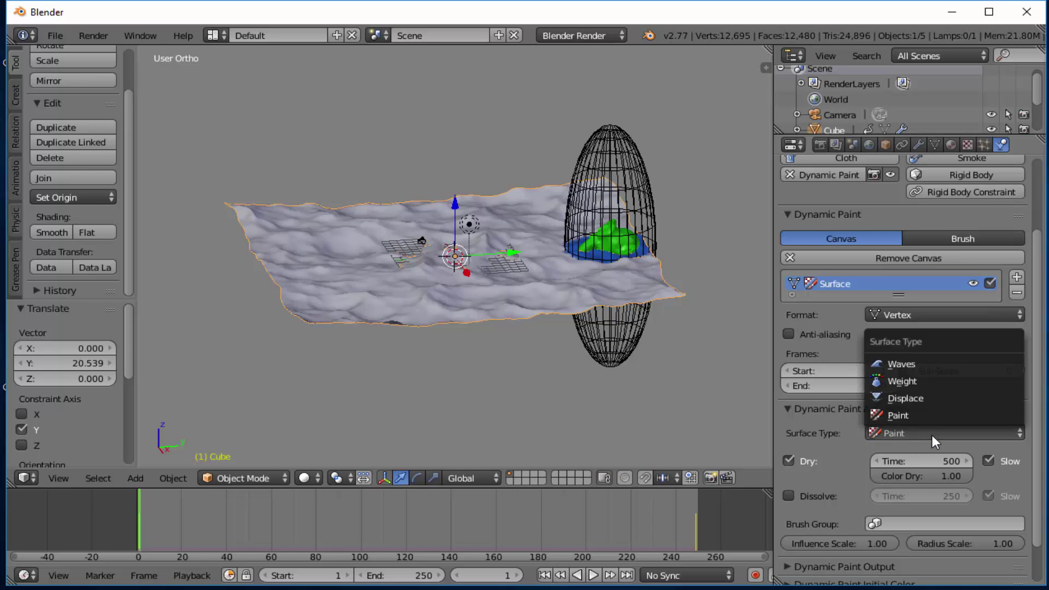
click(919, 383)
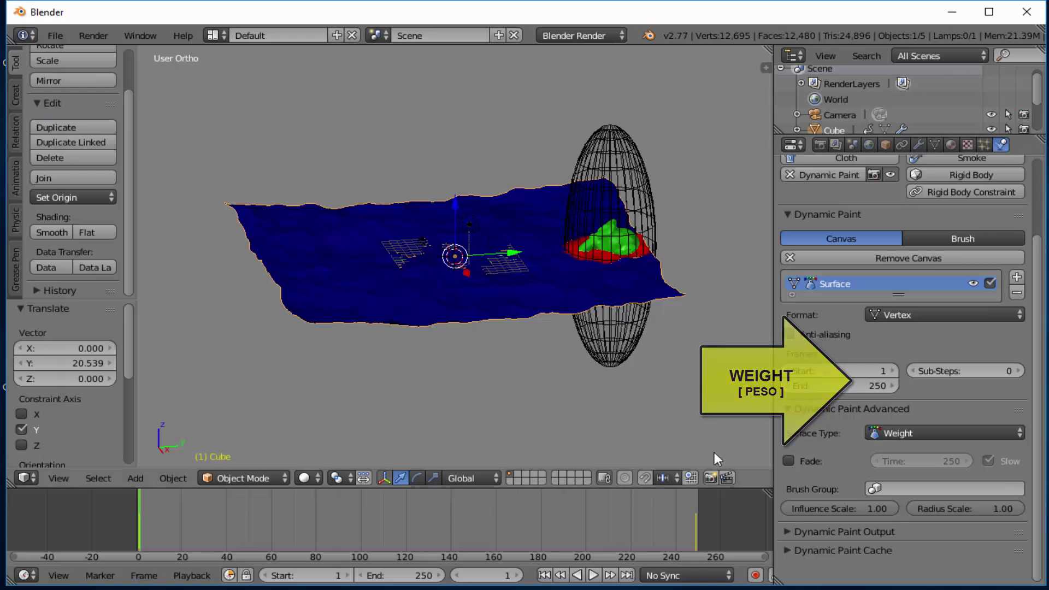
Enable Fade on the ocean's weight surface with a time of 1, and play the animation before returning to frame 1.
click(790, 461)
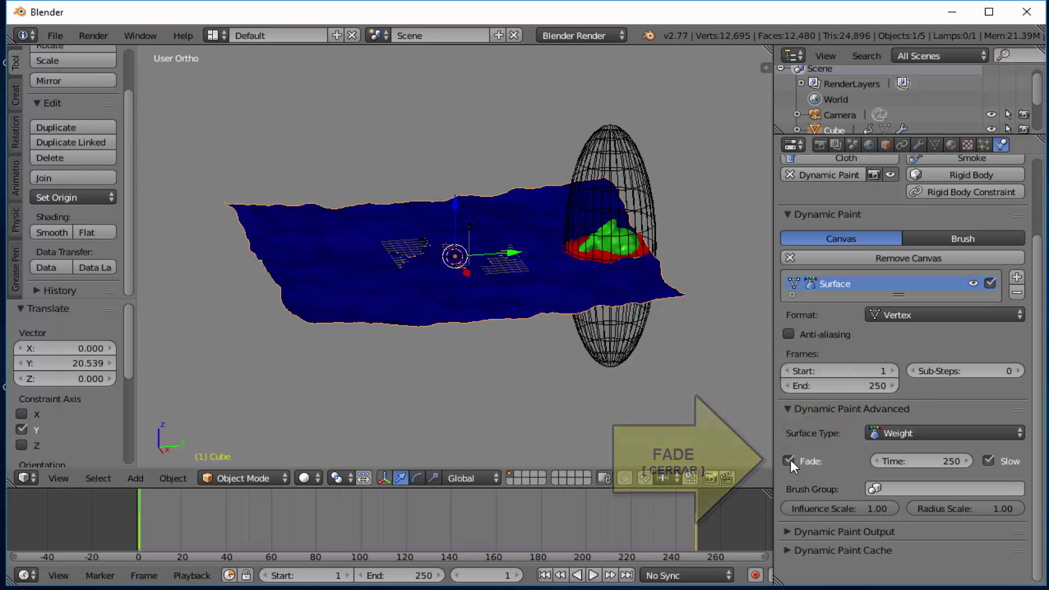
click(941, 459)
text(1)
key(Return)
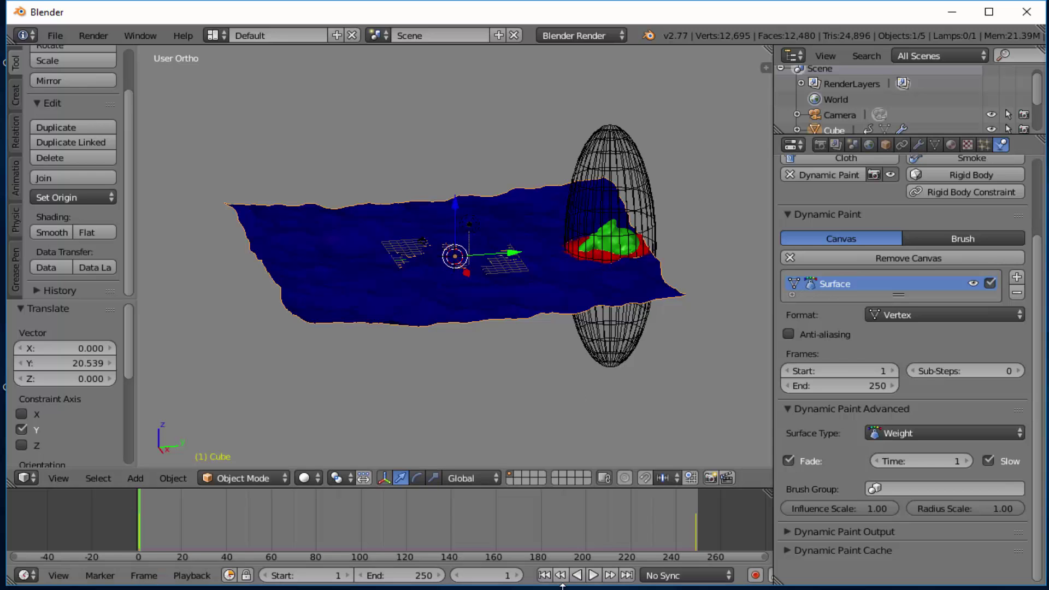
click(595, 575)
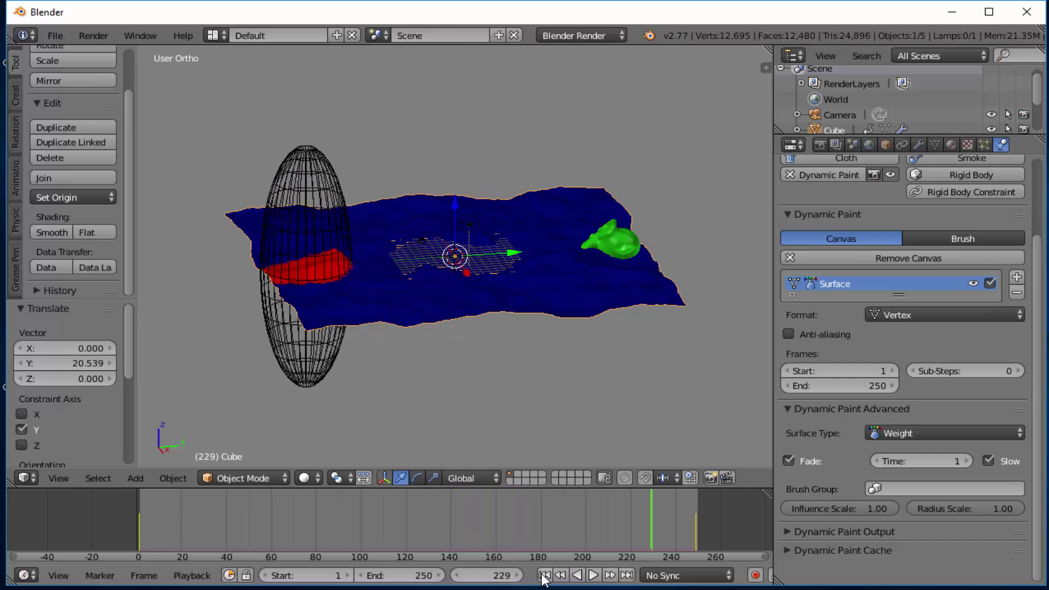
click(544, 575)
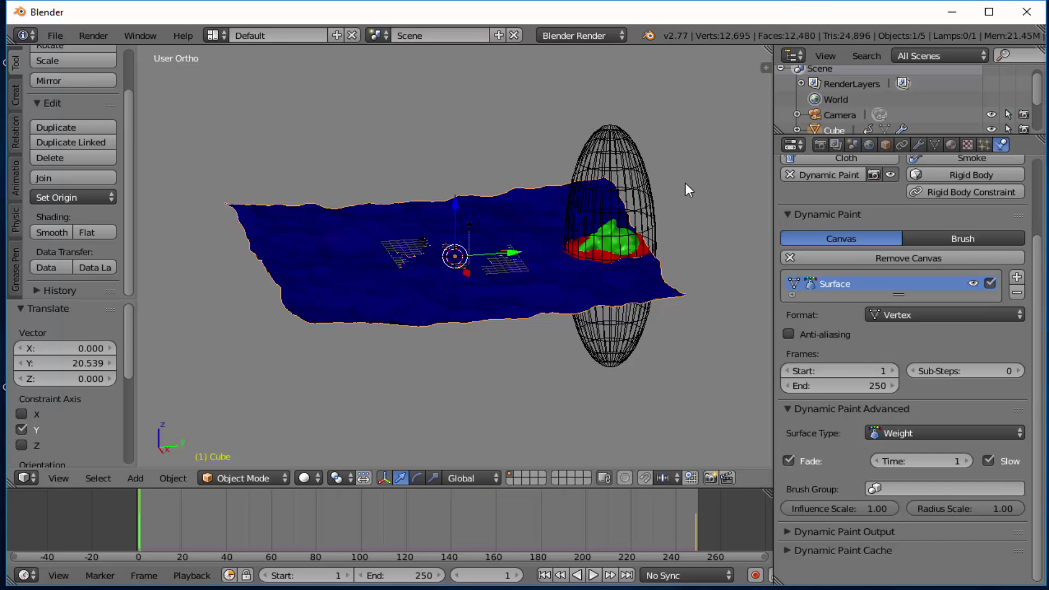
Add a Copy Rotation object constraint to the green monkey head.
scroll(668, 215, up, 2)
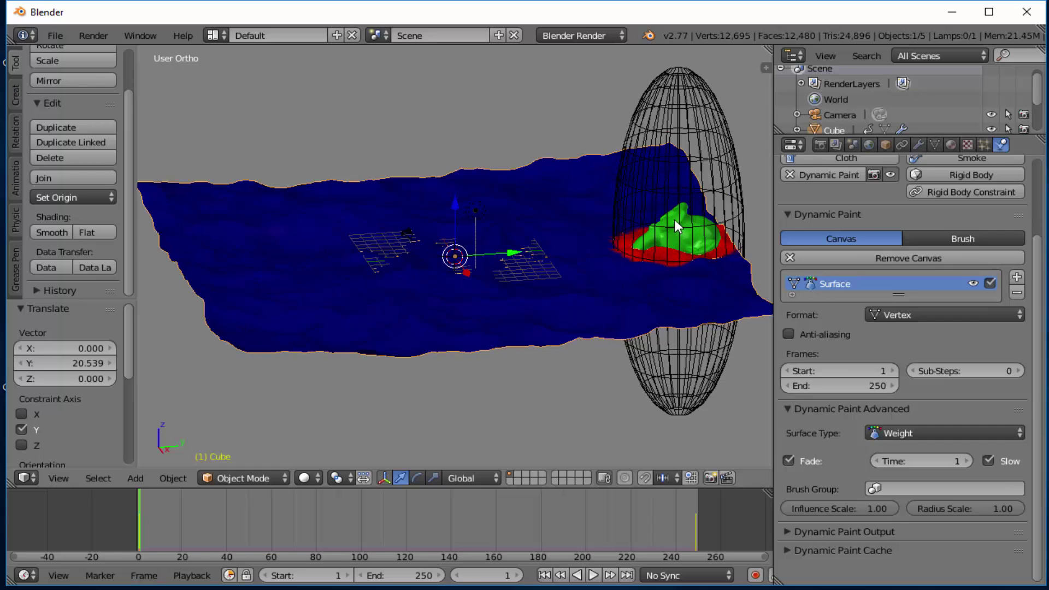
right_click(674, 219)
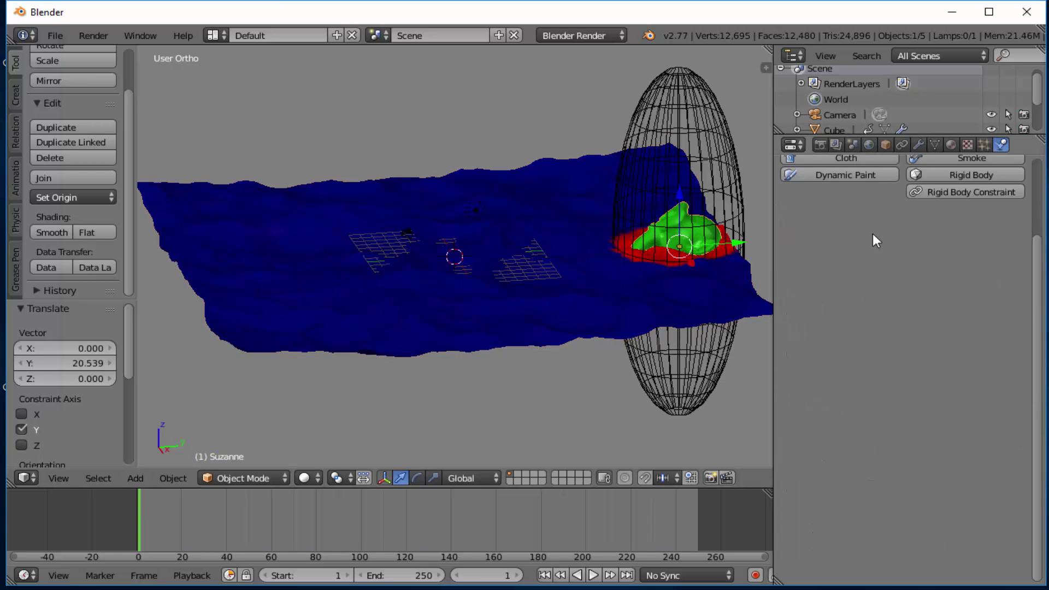
scroll(873, 234, up, 3)
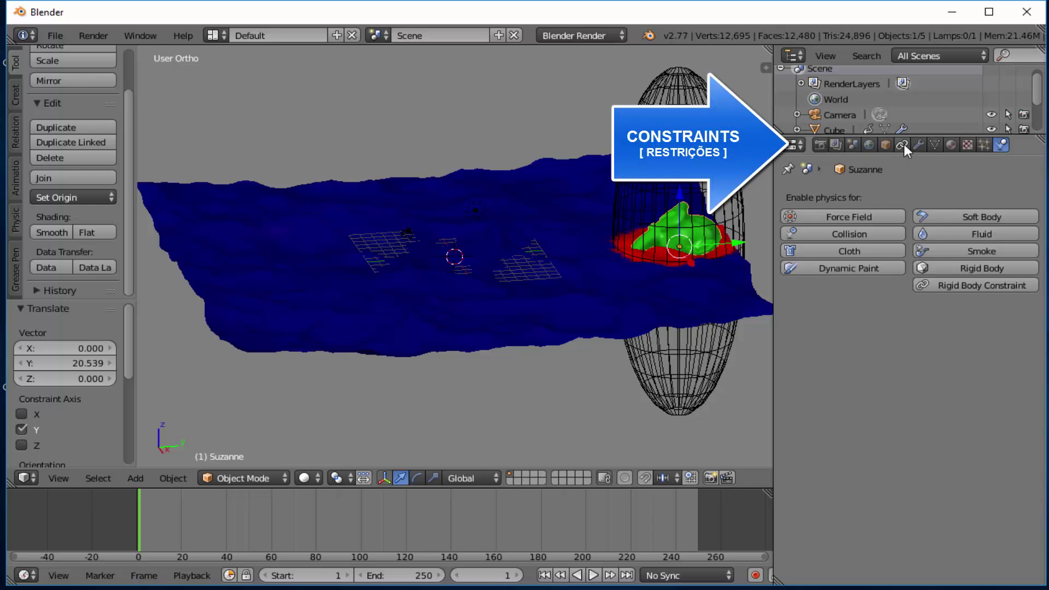
click(902, 145)
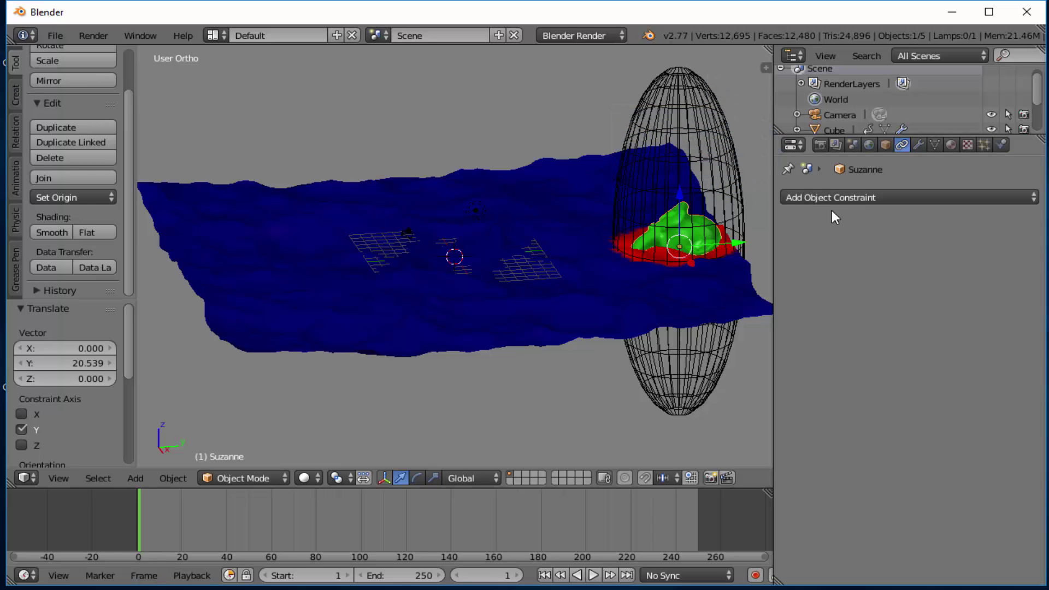
click(859, 197)
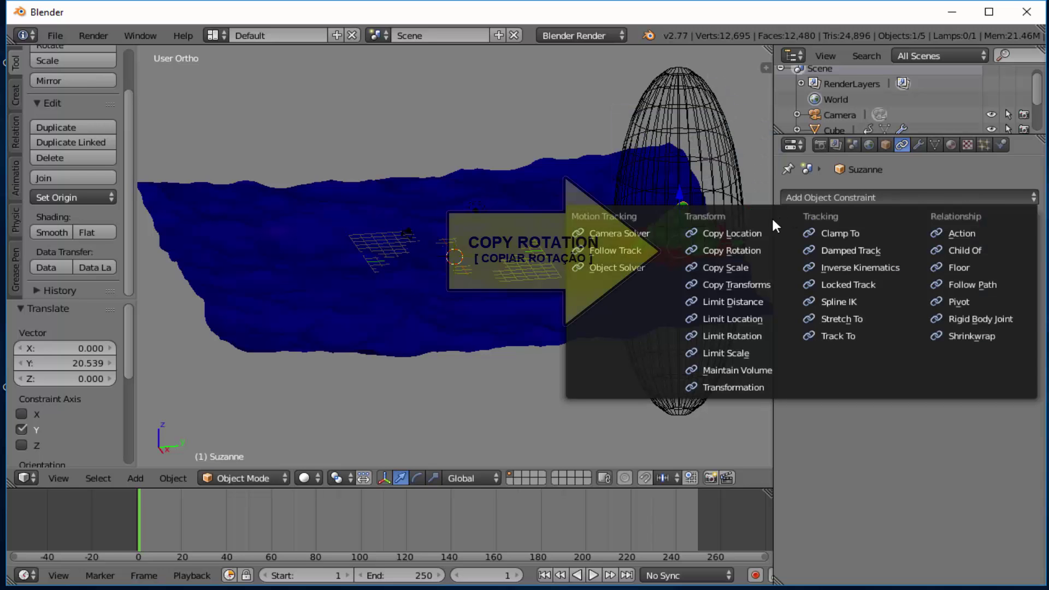
click(727, 249)
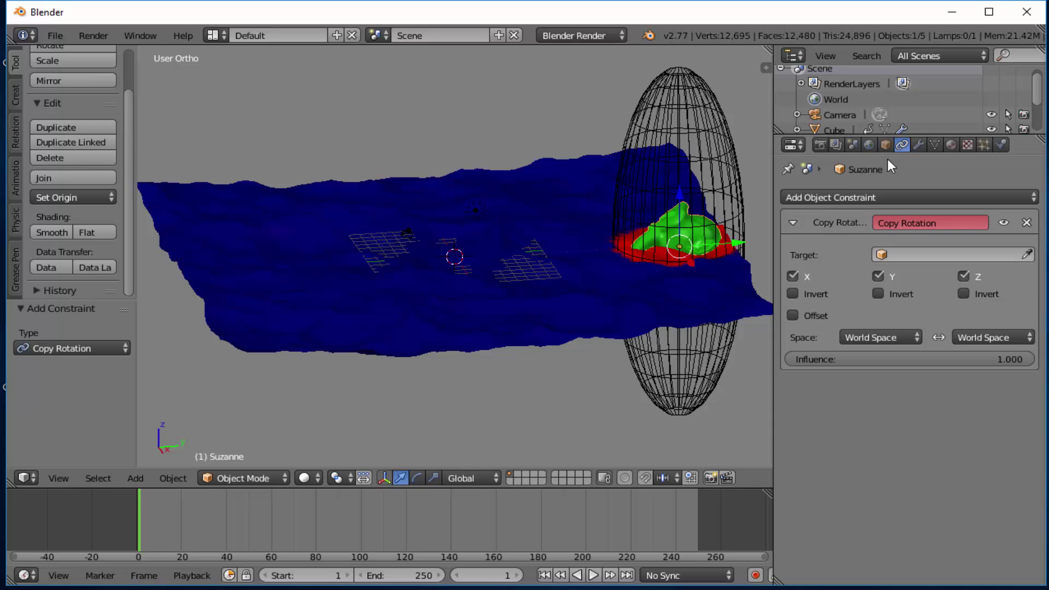
Add a Copy Location object constraint to the green monkey head.
click(831, 196)
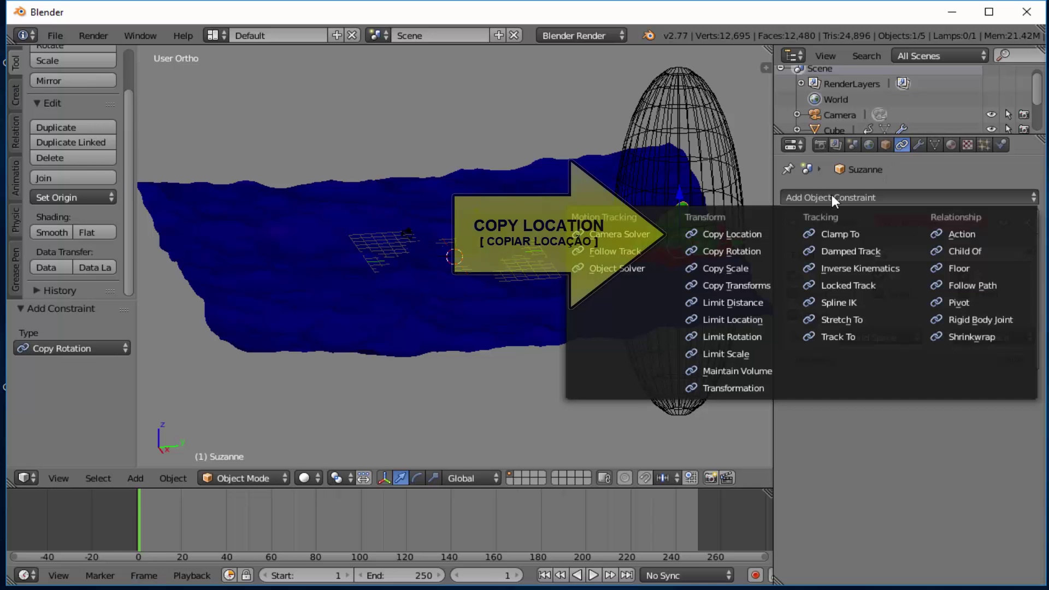
click(743, 236)
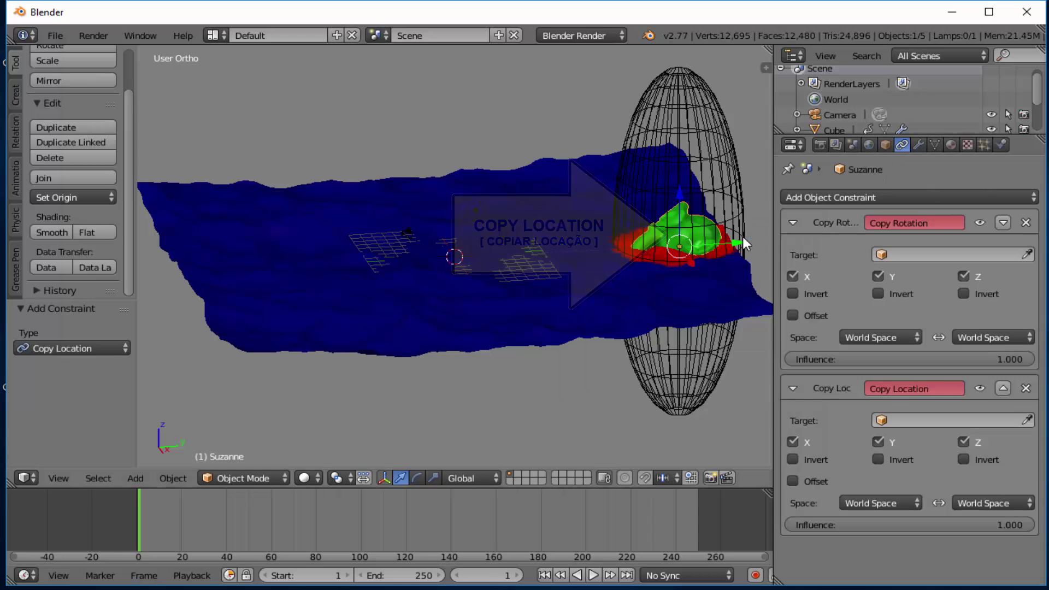
Create the dp_weight output vertex group for the ocean's Dynamic Paint weight surface and check it in the mesh's vertex groups.
right_click(304, 213)
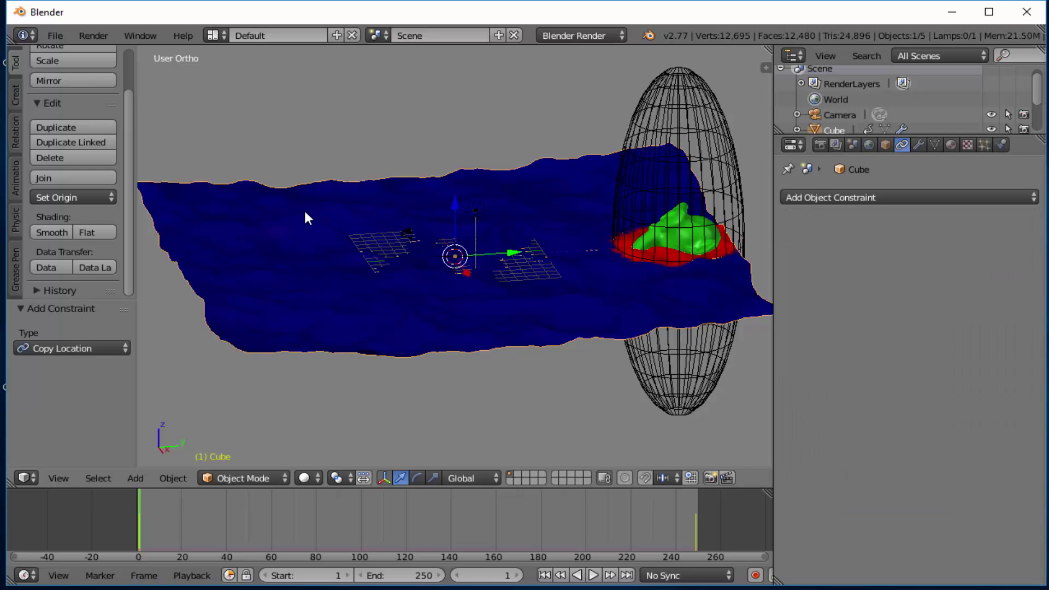
click(1001, 145)
scroll(929, 522, down, 3)
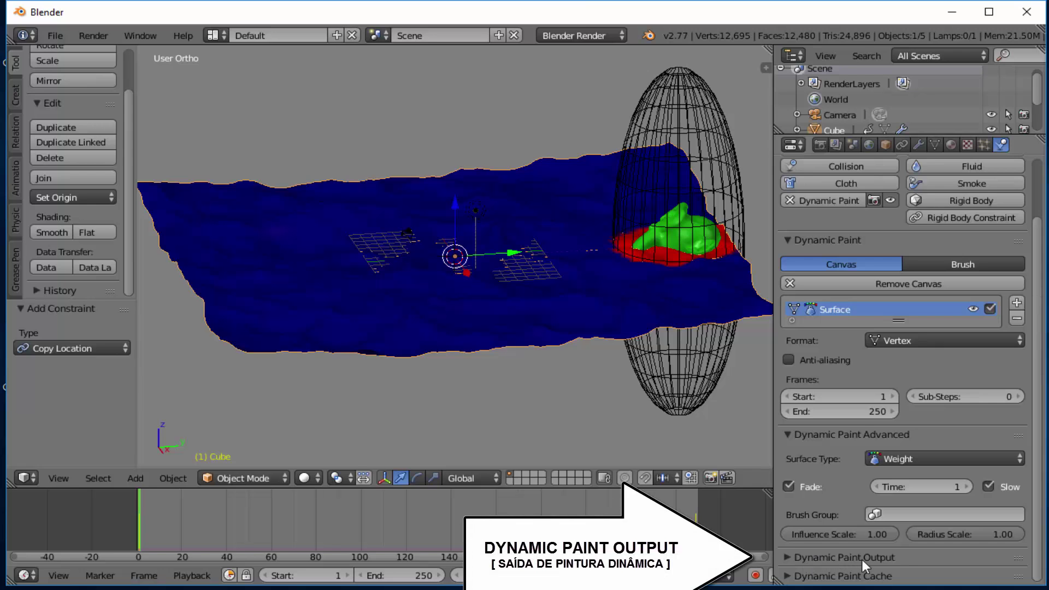
click(788, 557)
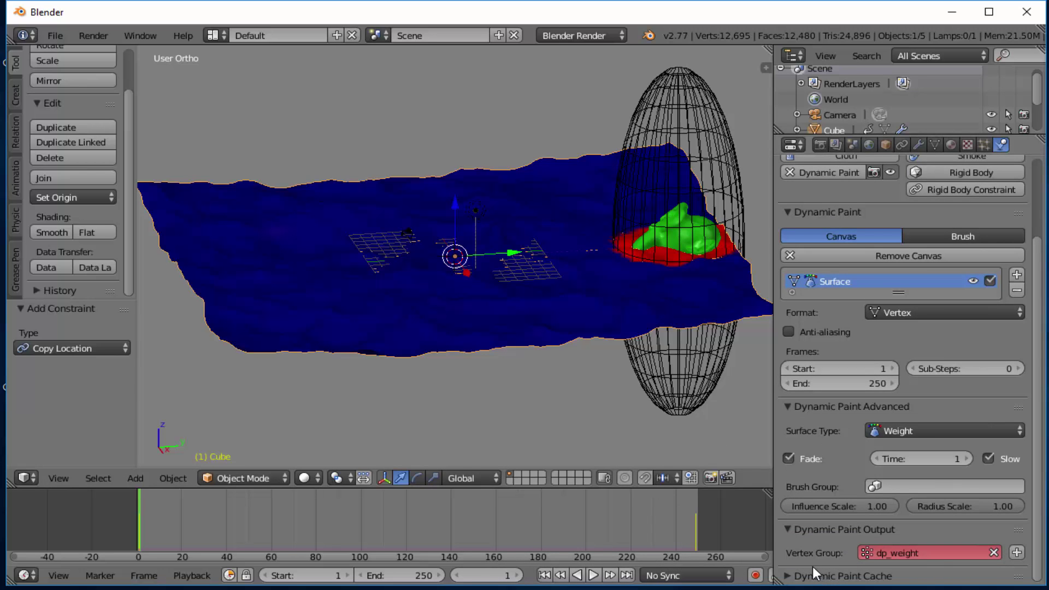
click(1018, 553)
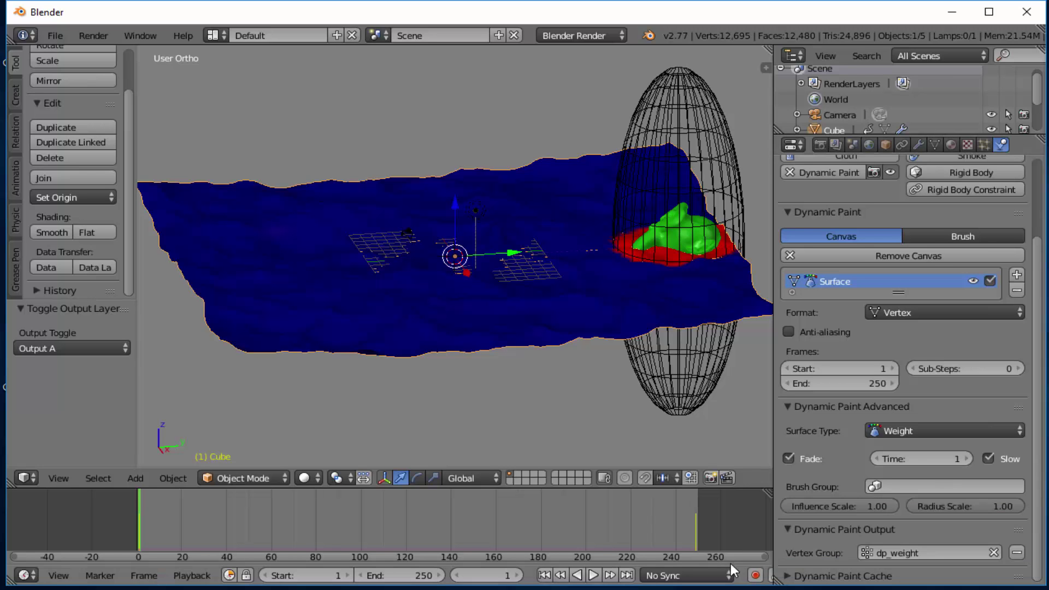
click(935, 146)
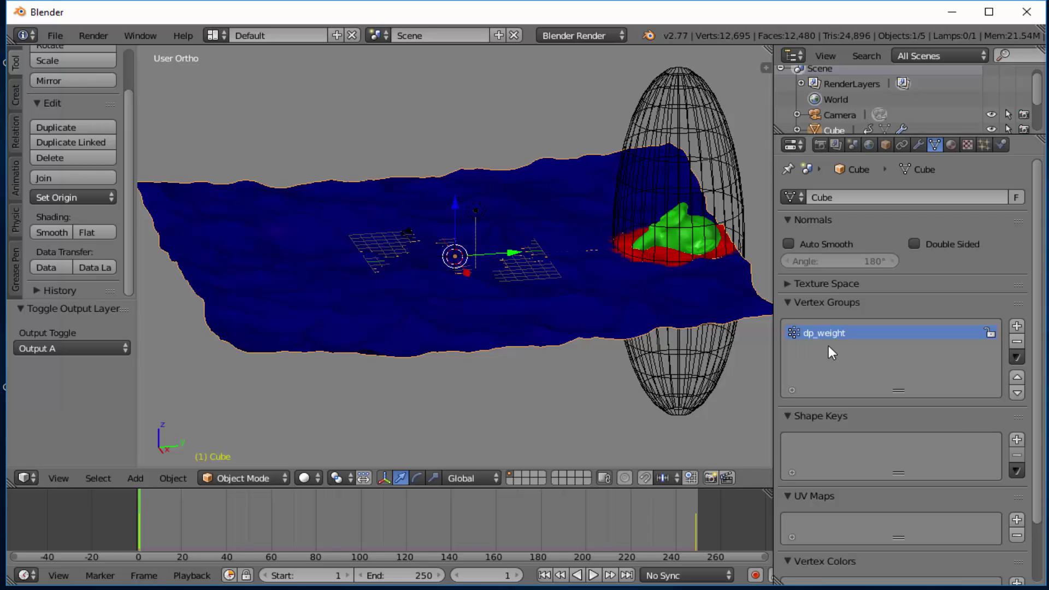
Set the monkey head's Copy Rotation constraint to target Cube with the vertex group dp_weight.
right_click(687, 238)
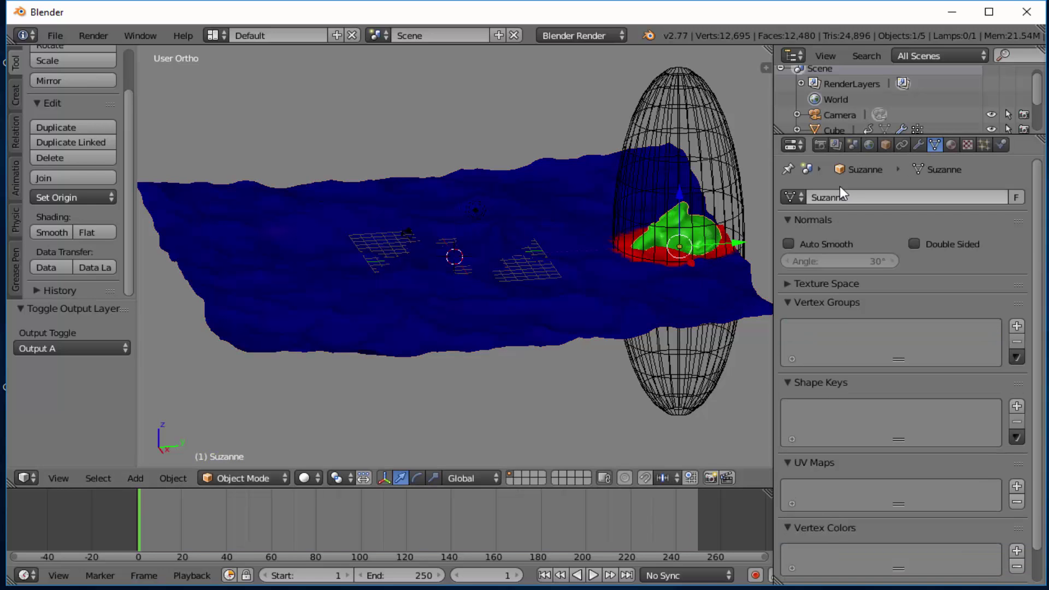
click(902, 145)
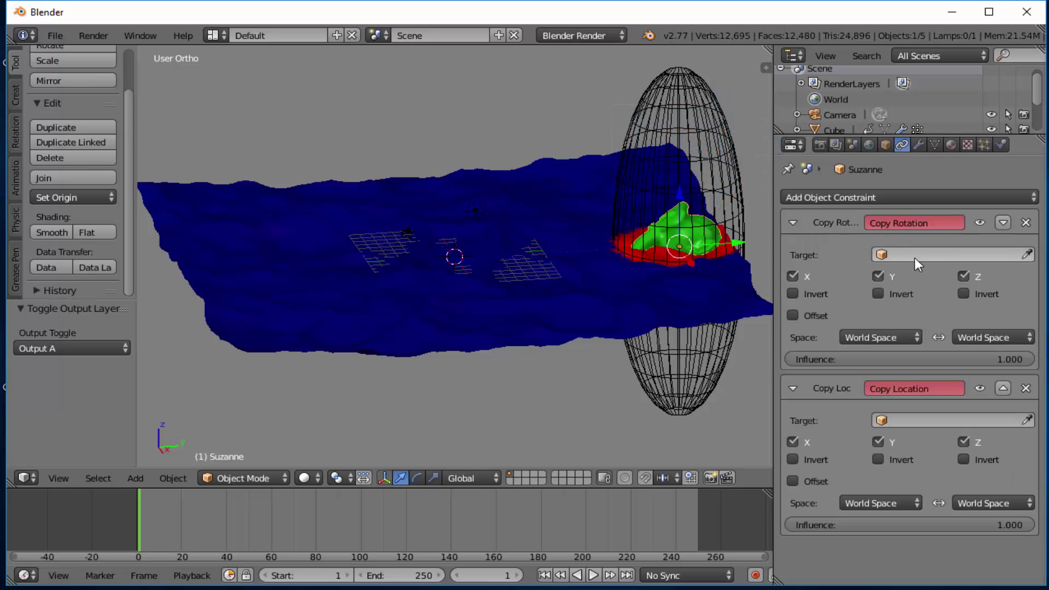
click(947, 255)
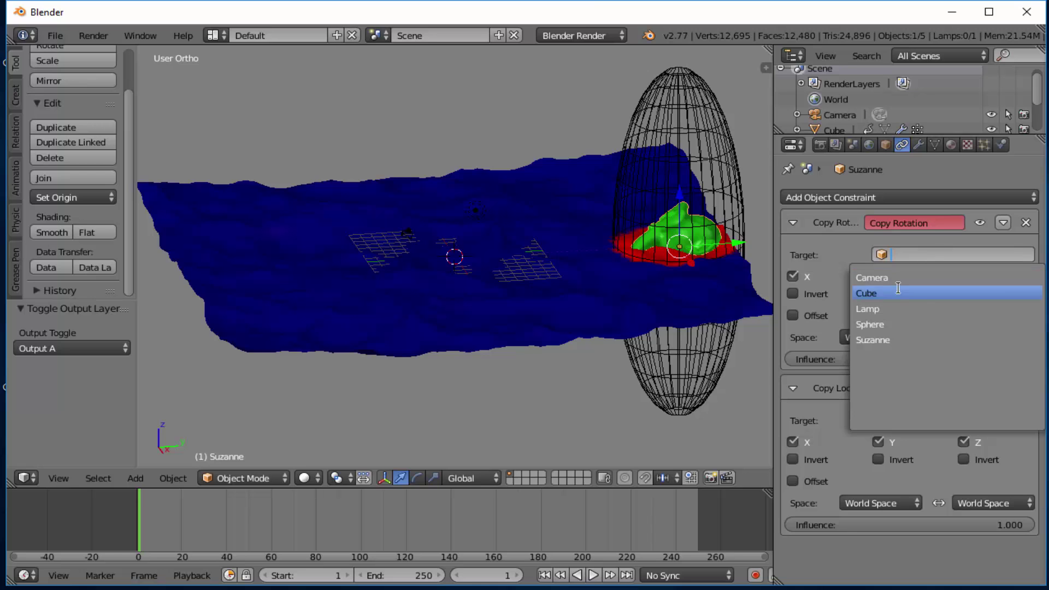
click(867, 295)
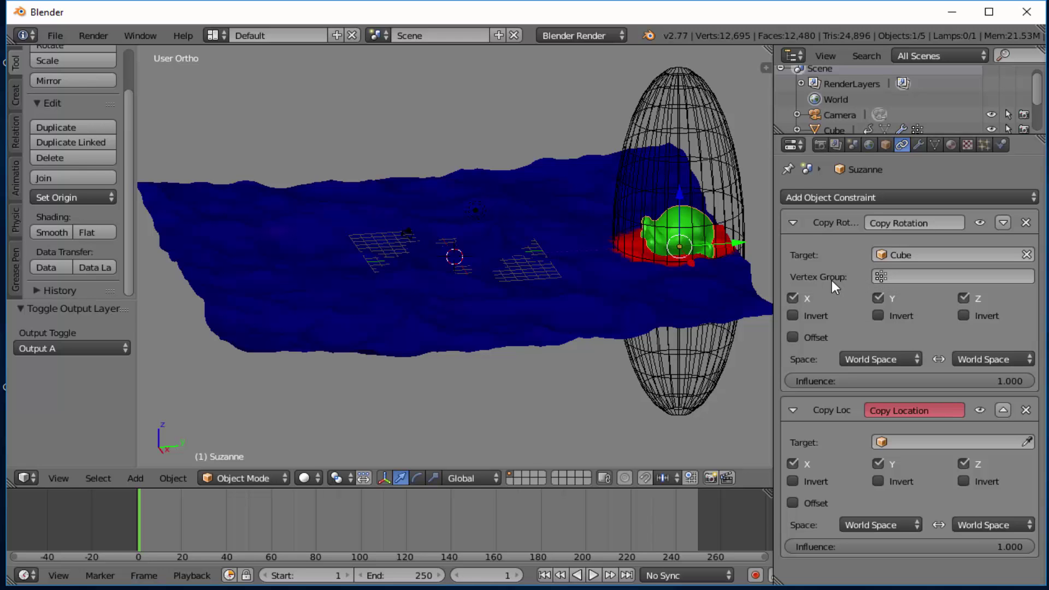
click(922, 279)
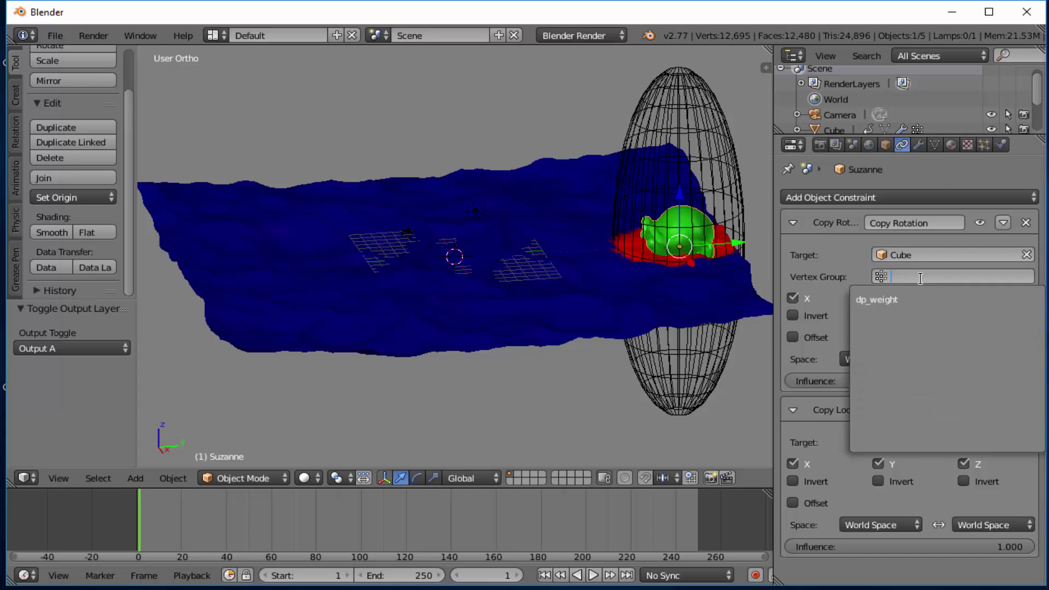
click(878, 299)
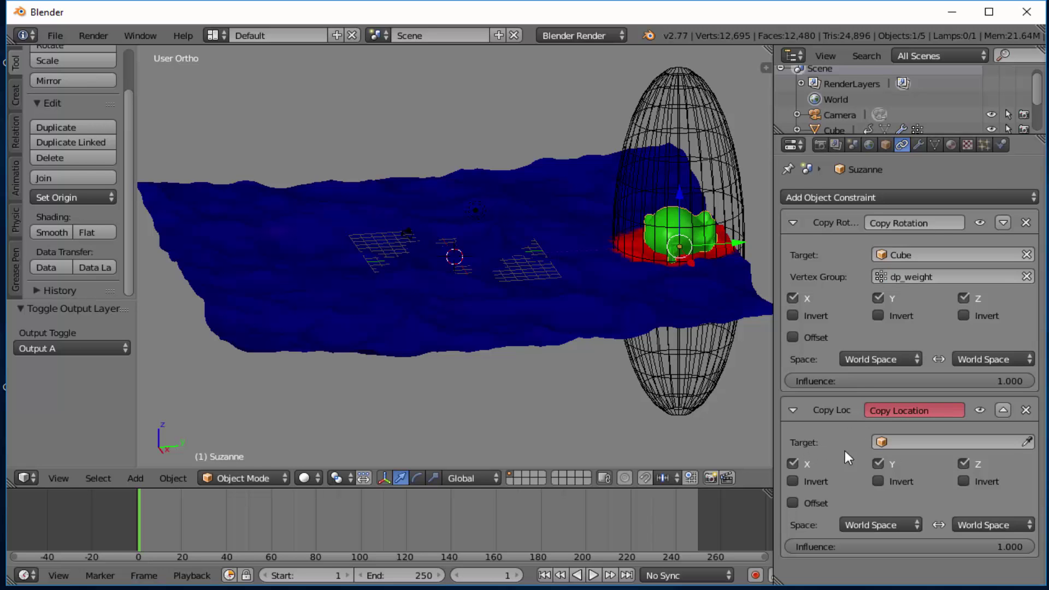
Set the monkey head's Copy Location constraint to target Cube with the vertex group dp_weight.
click(946, 441)
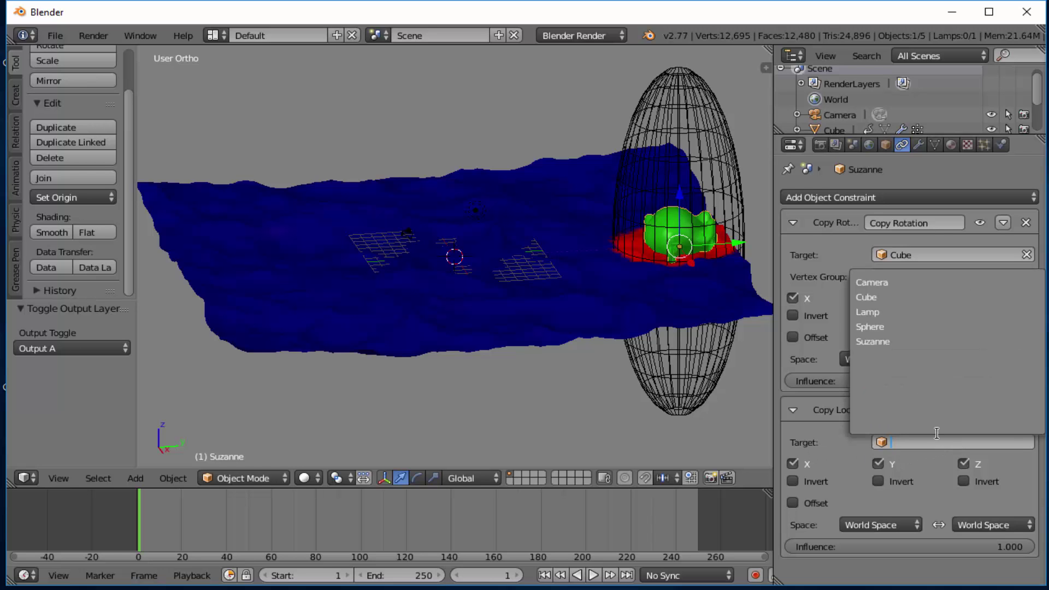
click(900, 298)
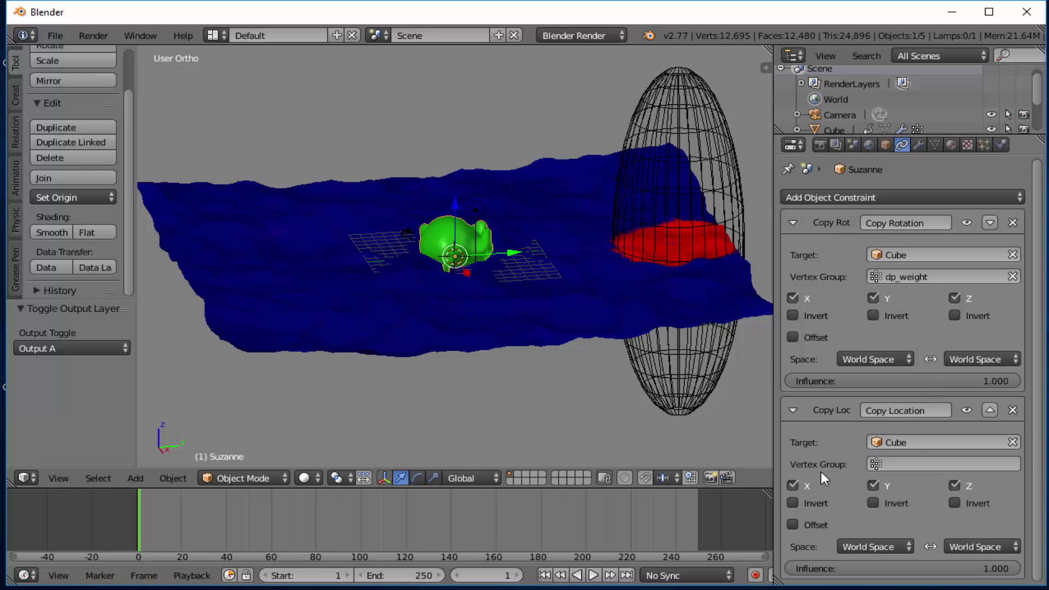
click(911, 464)
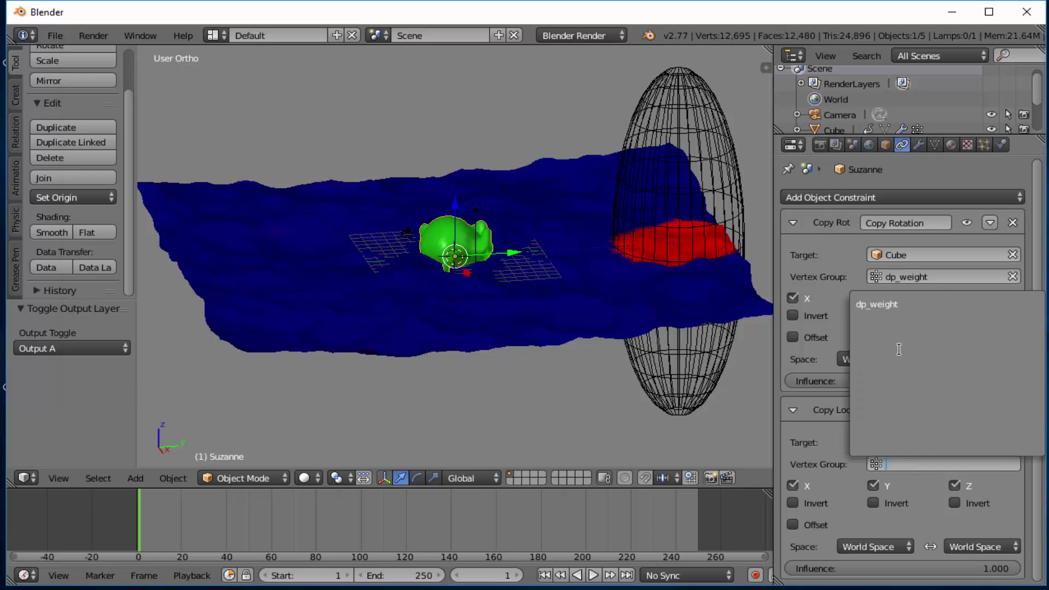
click(898, 304)
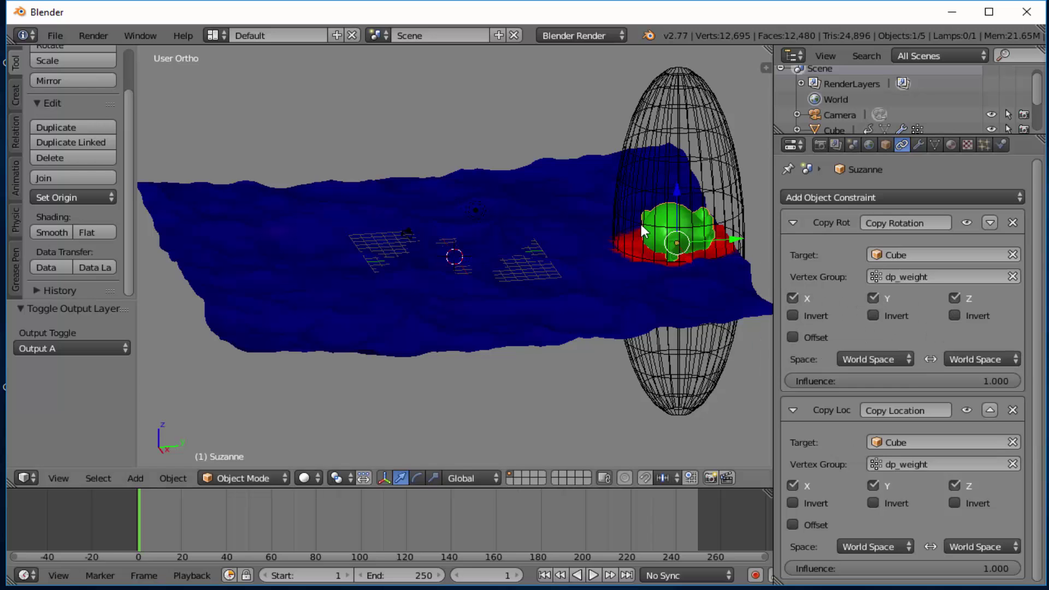
In Edit Mode, rotate the monkey head's mesh from the top view by about -55° around Z and about -57° around X.
click(58, 479)
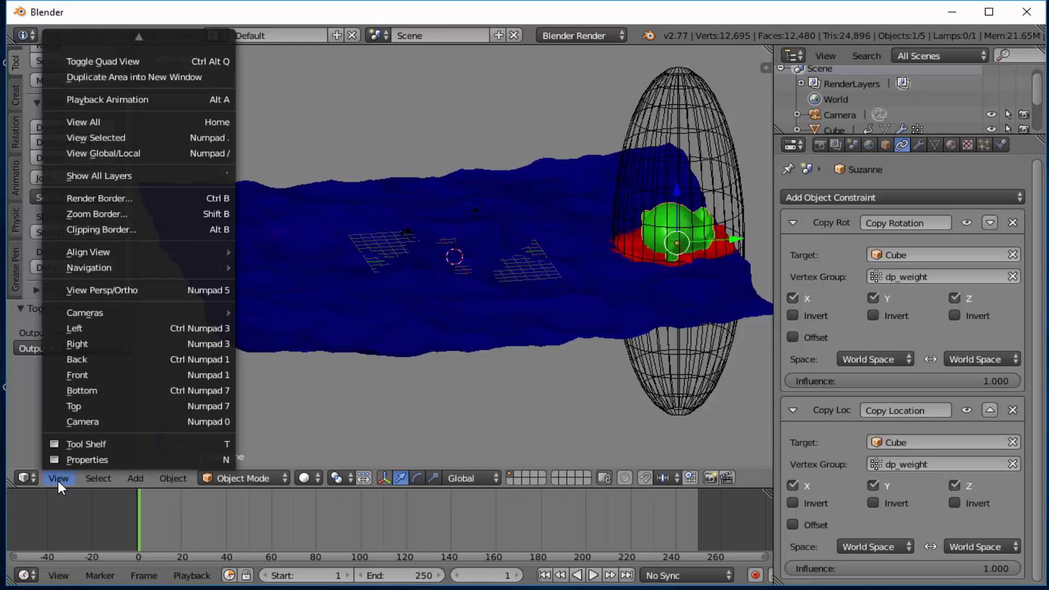
click(95, 402)
scroll(476, 255, down, 3)
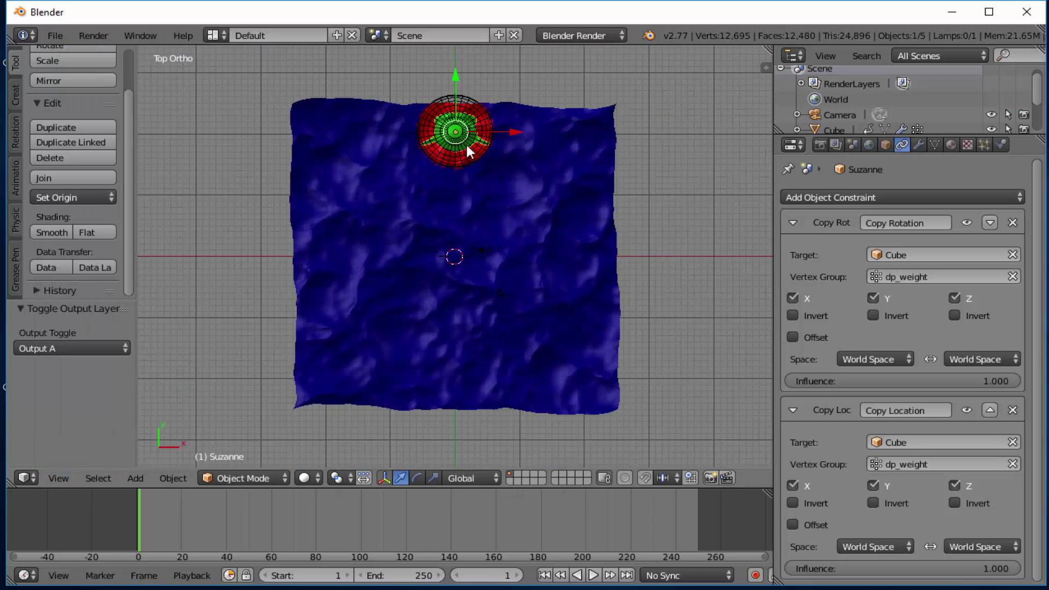
click(237, 476)
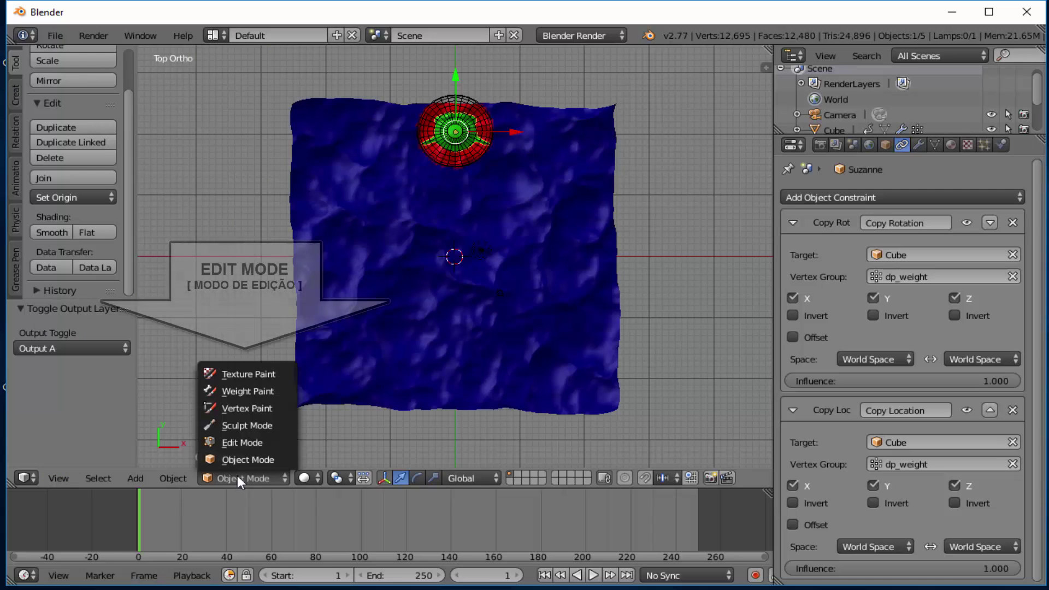
click(252, 443)
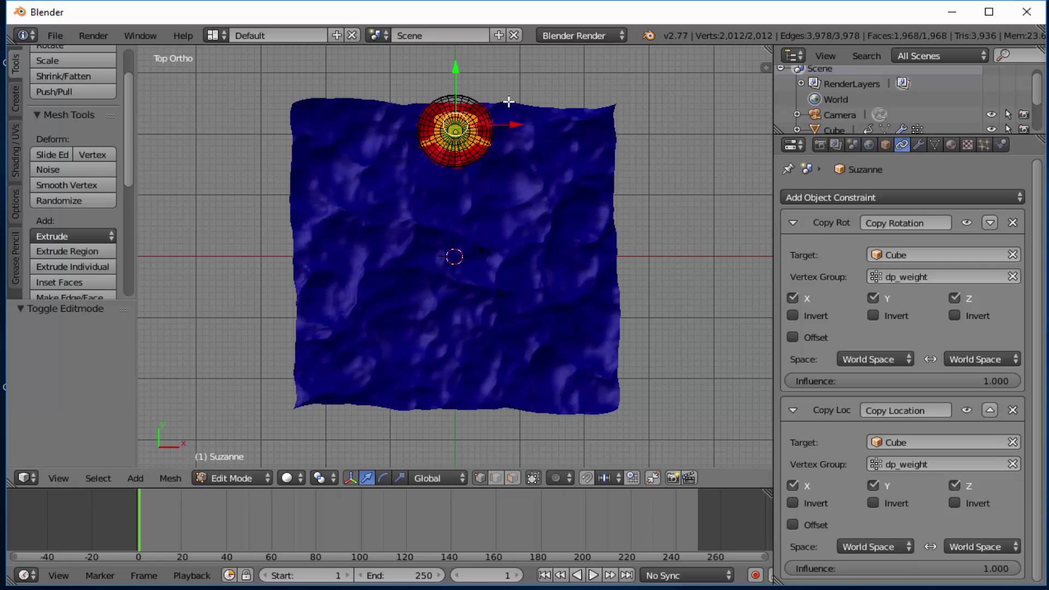
key(r)
key(z)
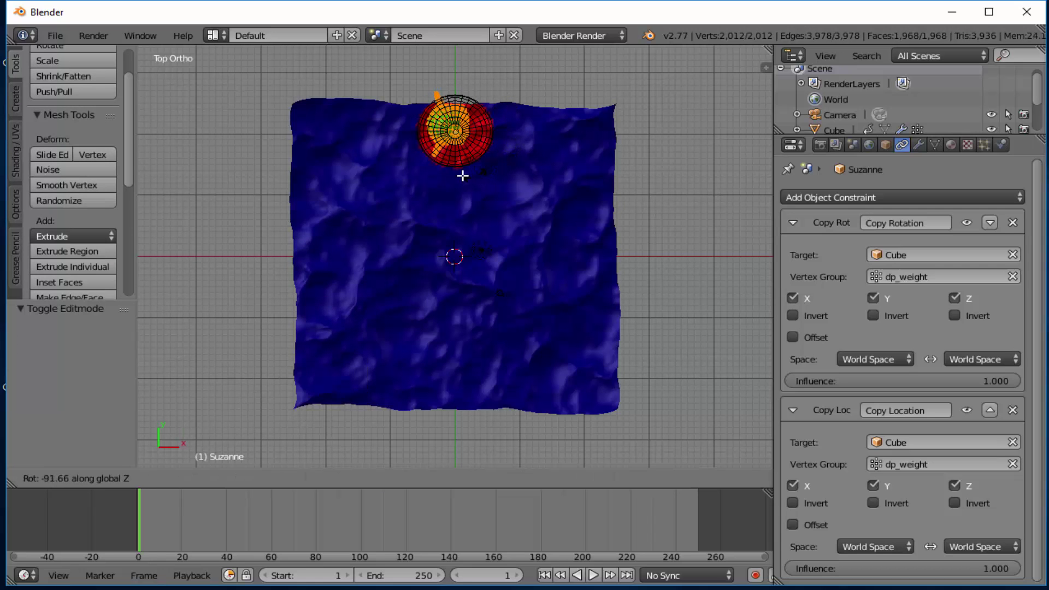
click(511, 164)
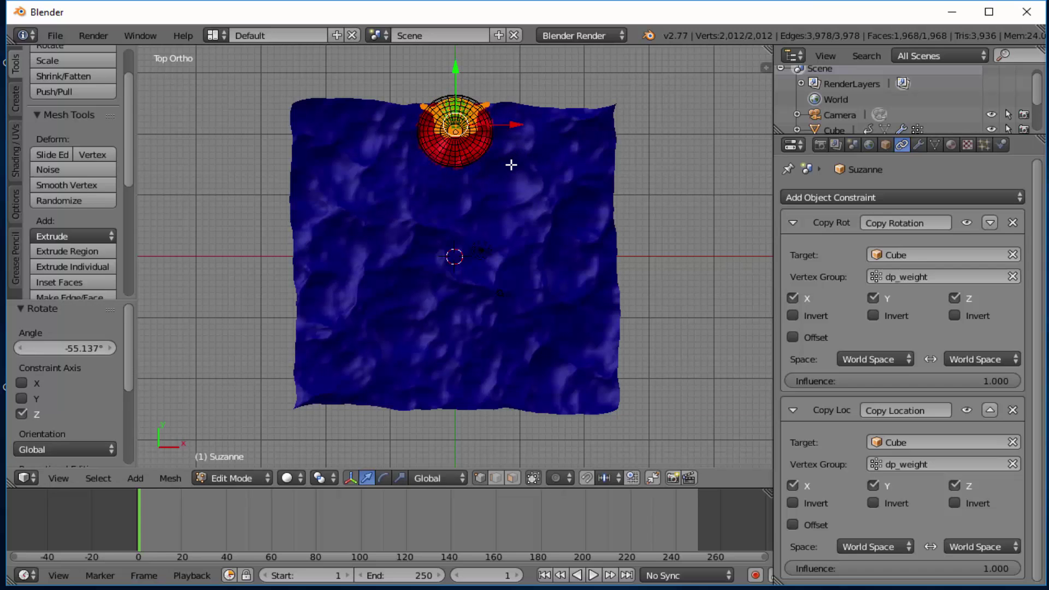
key(r)
key(x)
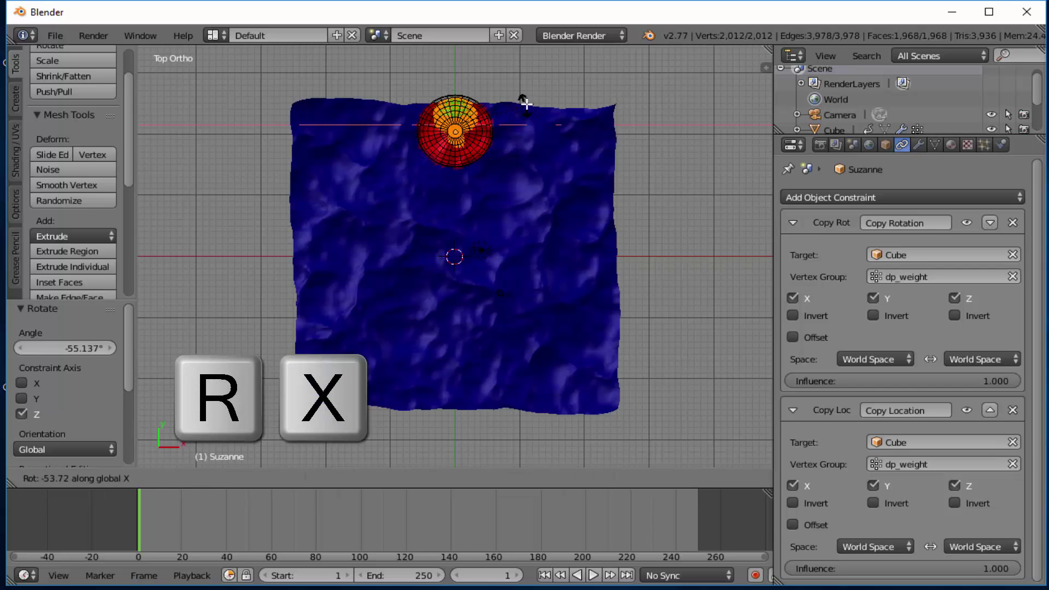
click(526, 100)
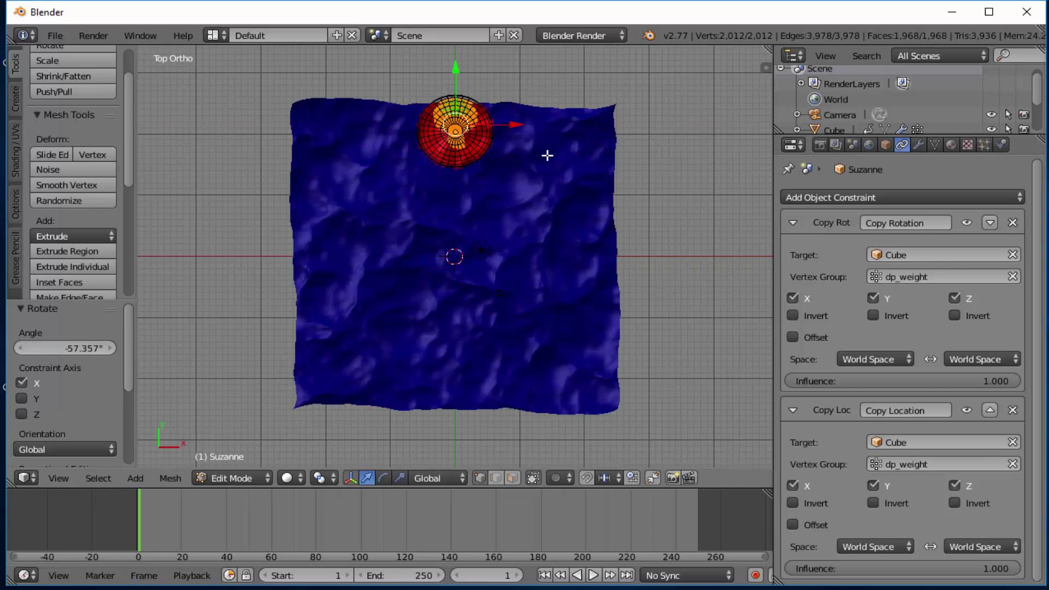
Rotate the monkey head's mesh about -25° around the Y axis and return to Object Mode.
middle_drag(599, 183, 500, 91)
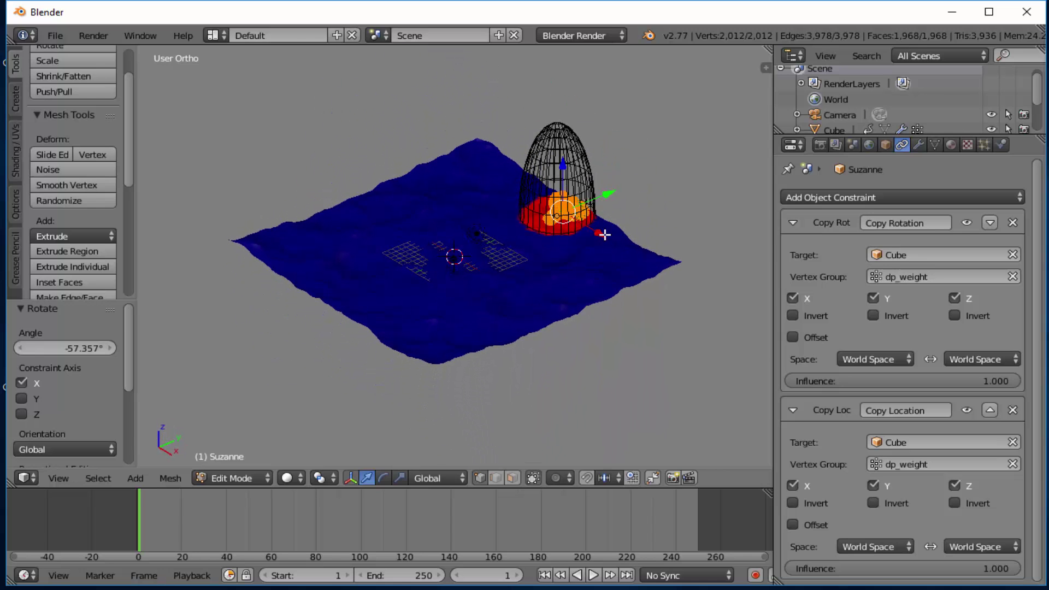
key(r)
key(y)
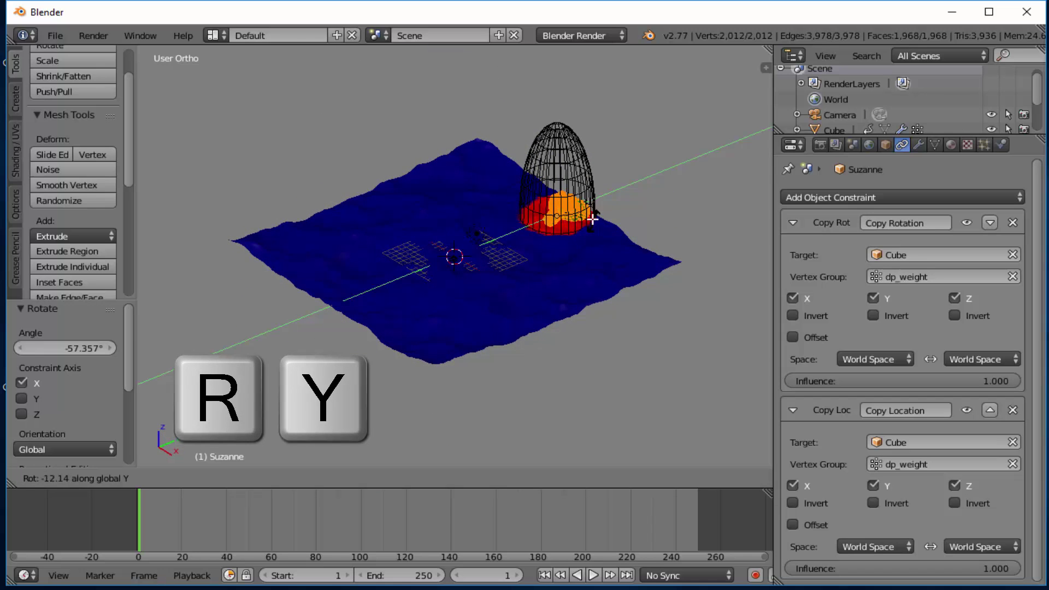
click(593, 213)
scroll(640, 279, up, 2)
middle_drag(677, 330, 617, 310)
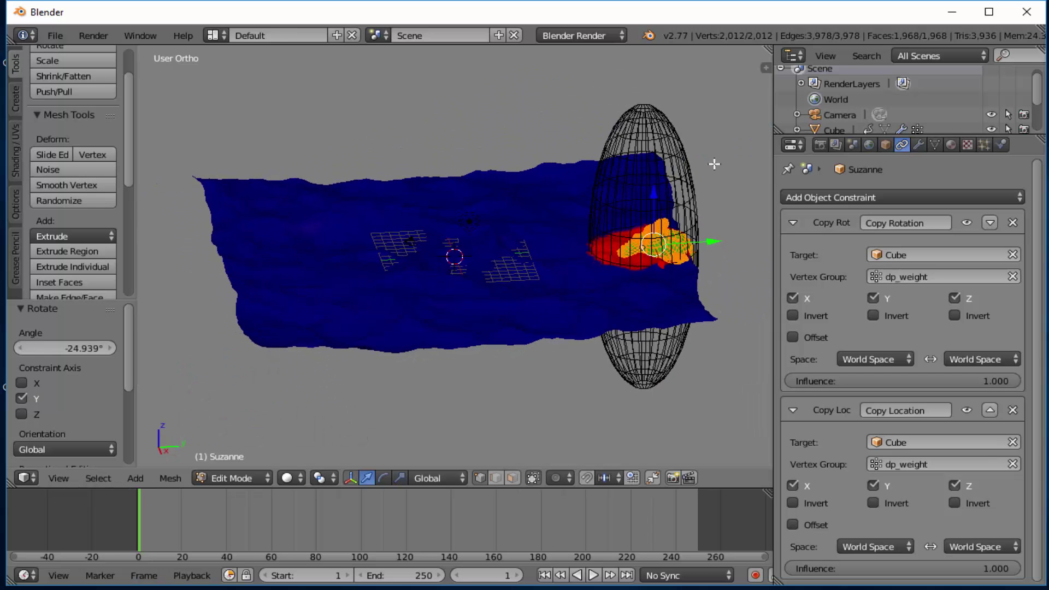
click(203, 478)
click(237, 461)
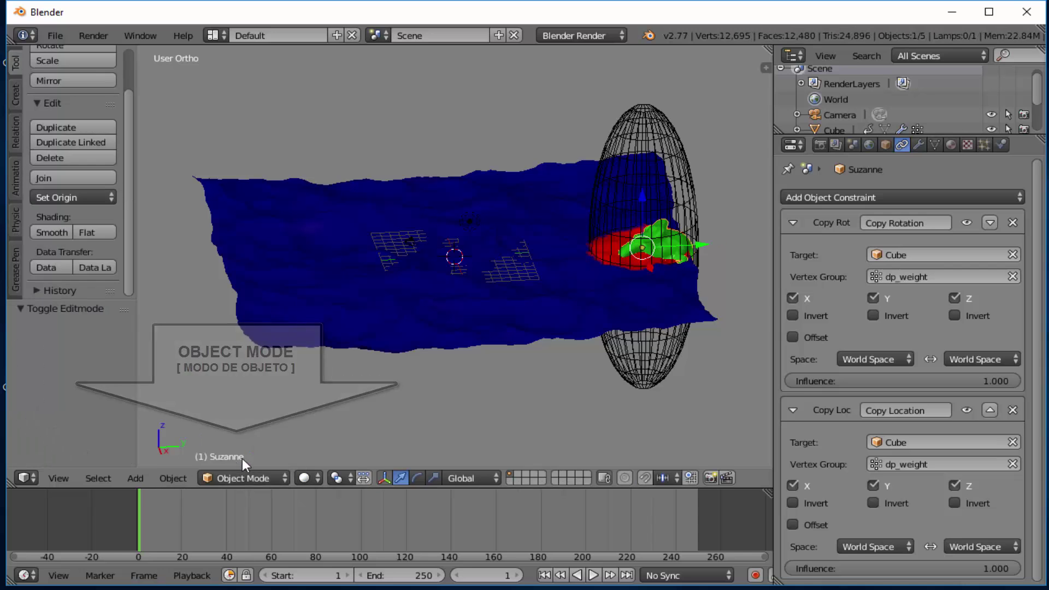
Hide the wireframe sphere in both the viewport and the render.
right_click(663, 125)
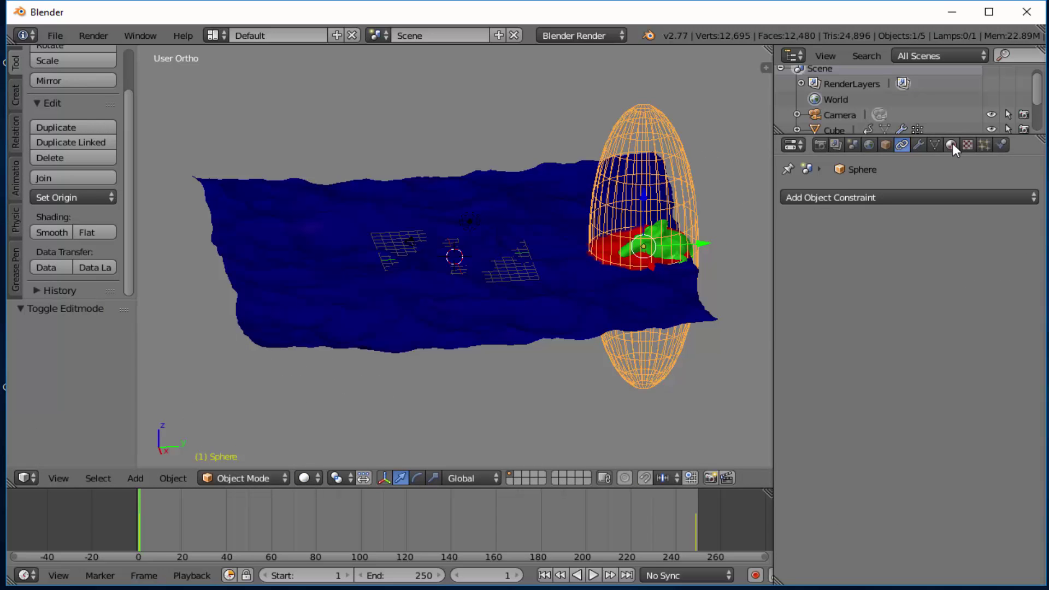
drag(956, 135, 957, 221)
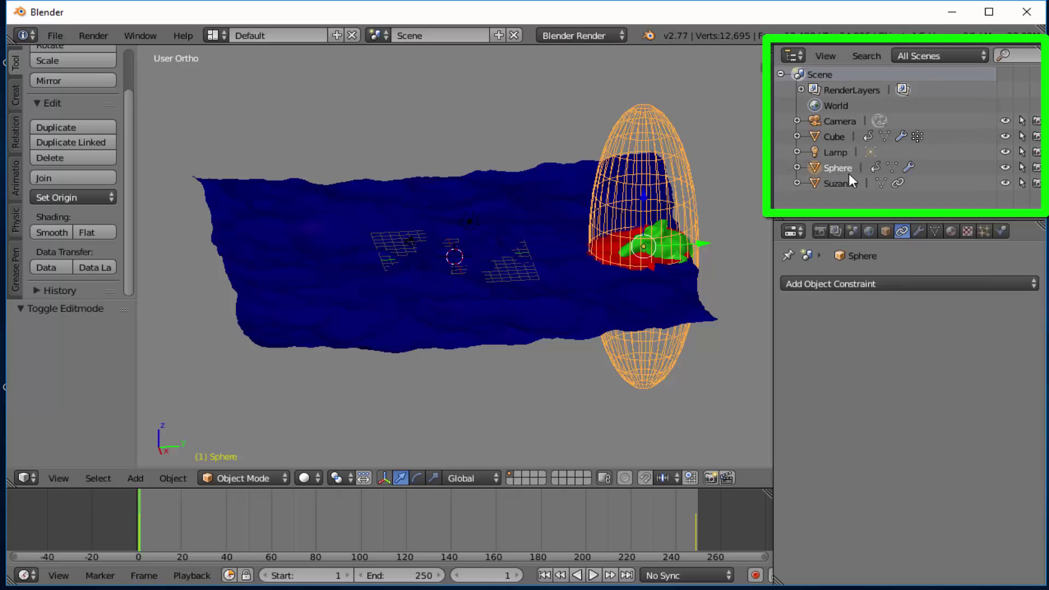
click(1006, 167)
click(1038, 167)
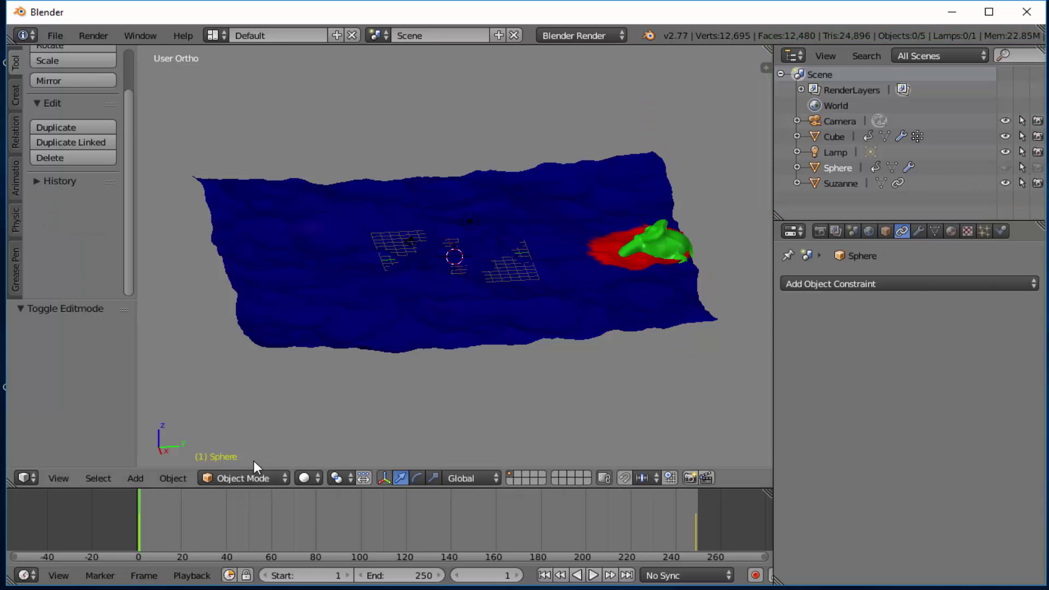
Play the animation, pause it partway, and examine how the monkey head floats on the ocean surface.
click(594, 576)
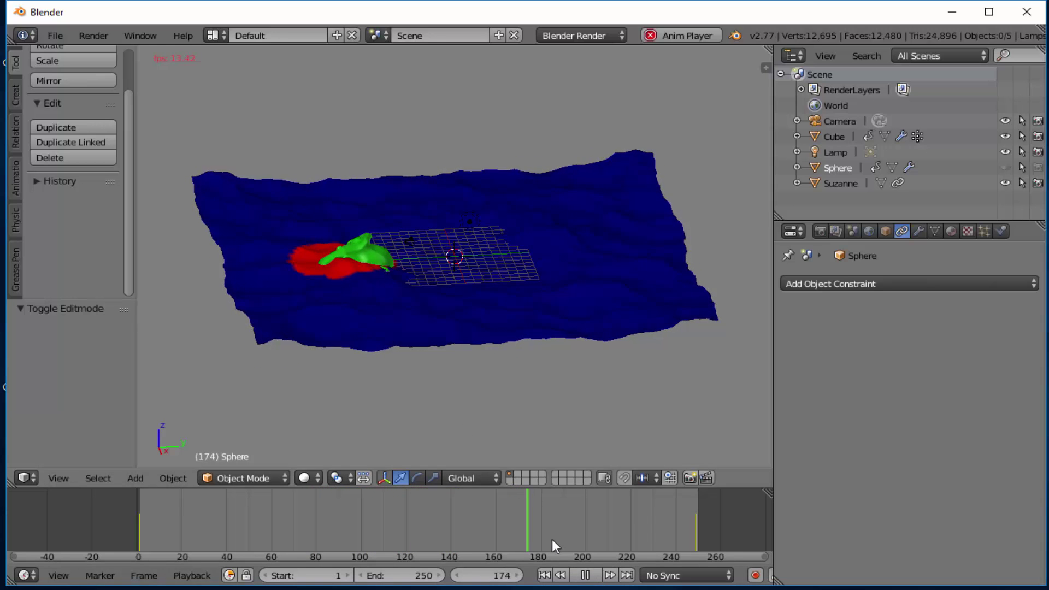
click(591, 579)
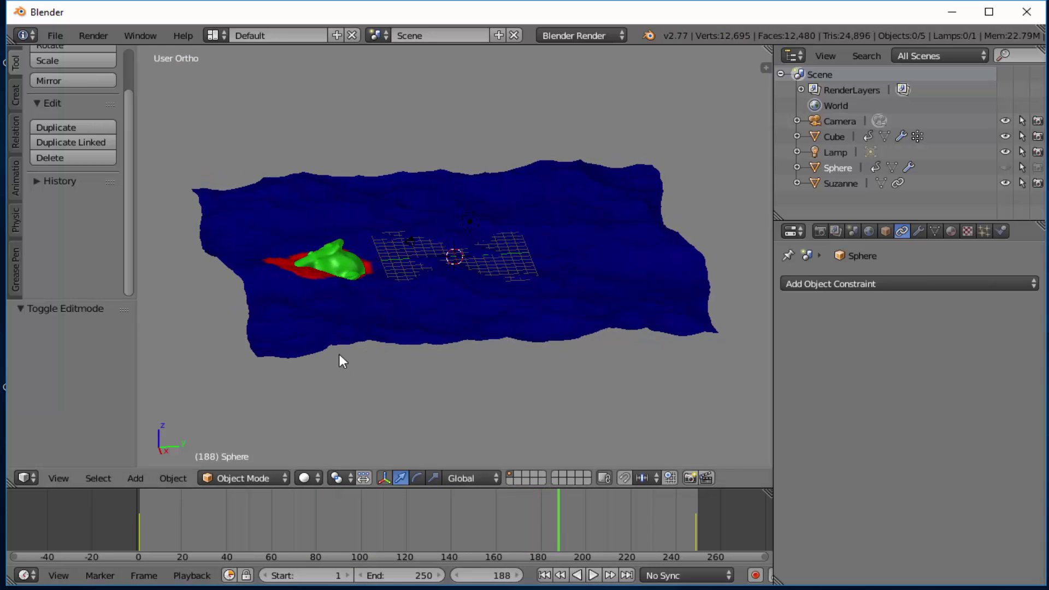
middle_drag(339, 355, 412, 371)
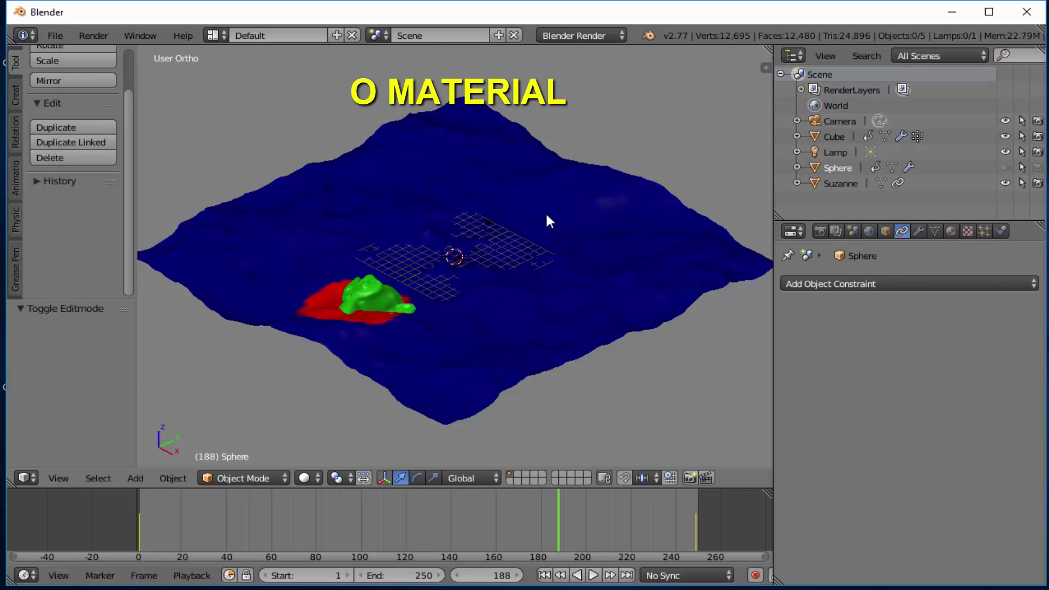
Give the ocean's material a very dark blue diffuse colour.
right_click(574, 223)
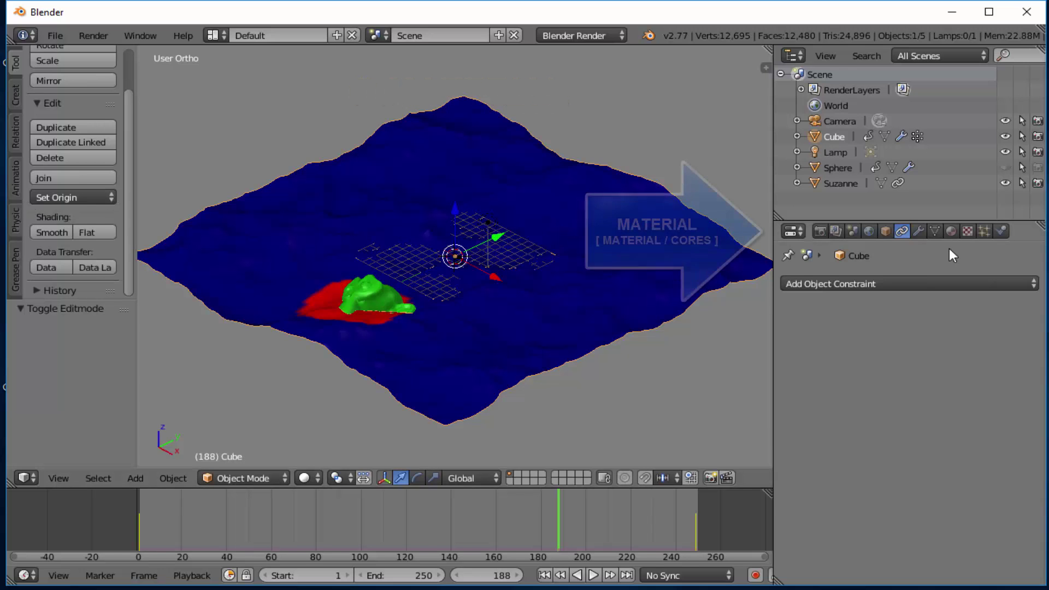
click(952, 231)
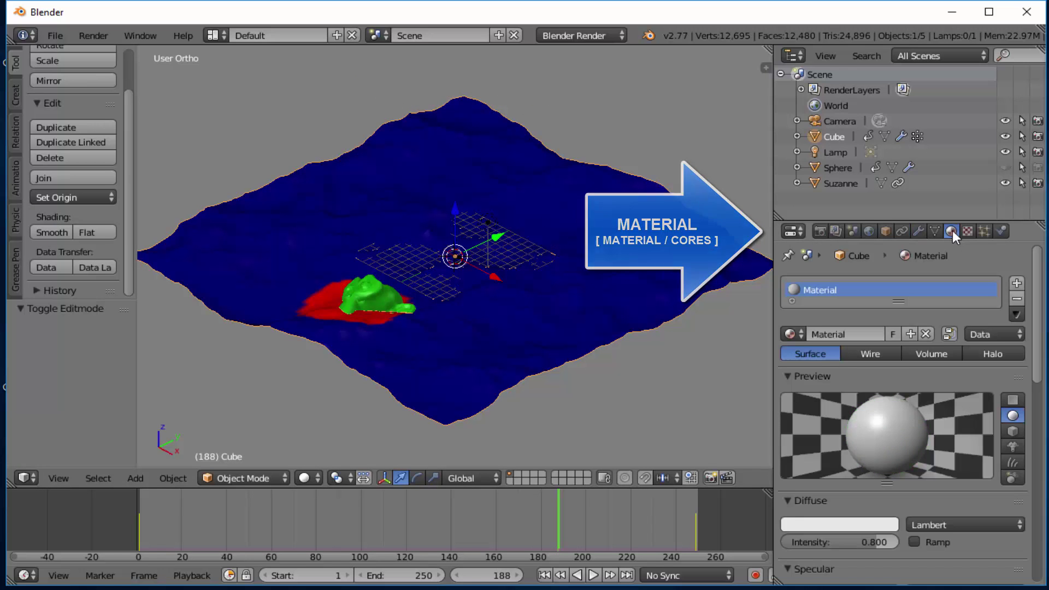
scroll(904, 332, down, 7)
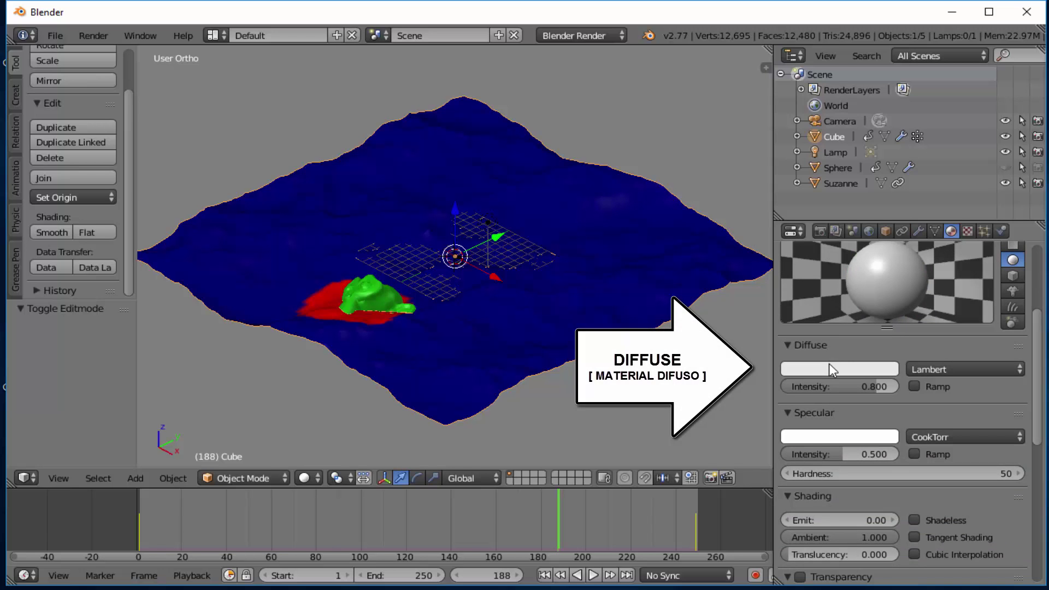
click(828, 369)
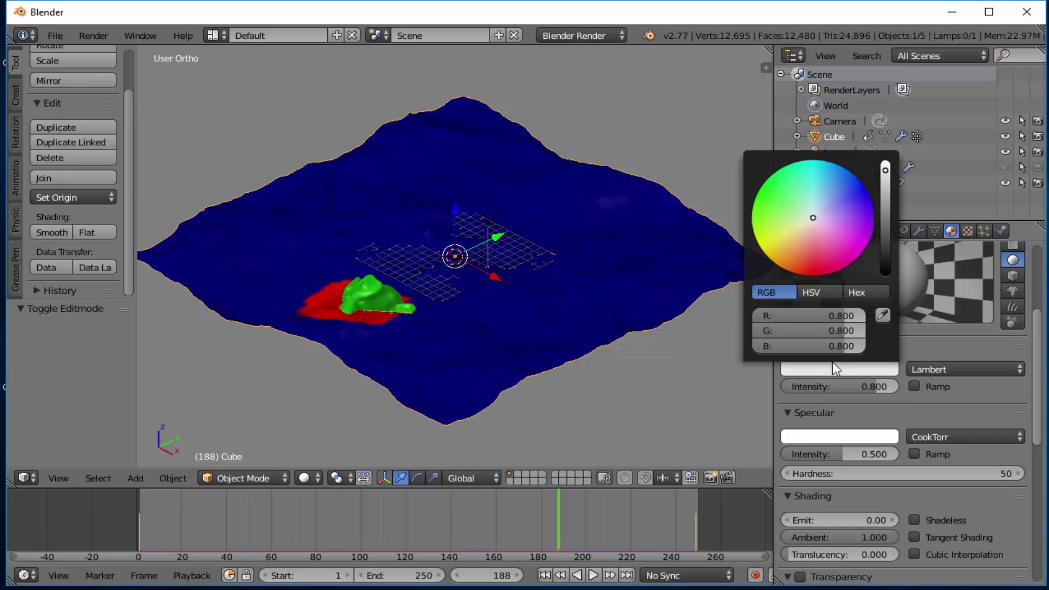
click(861, 189)
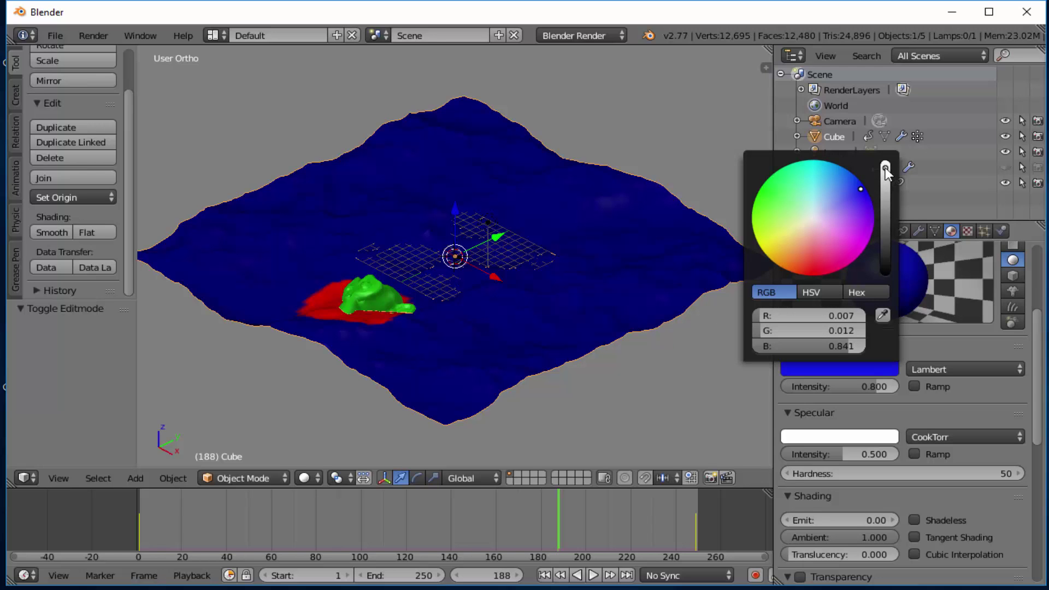
drag(885, 167, 886, 257)
click(718, 317)
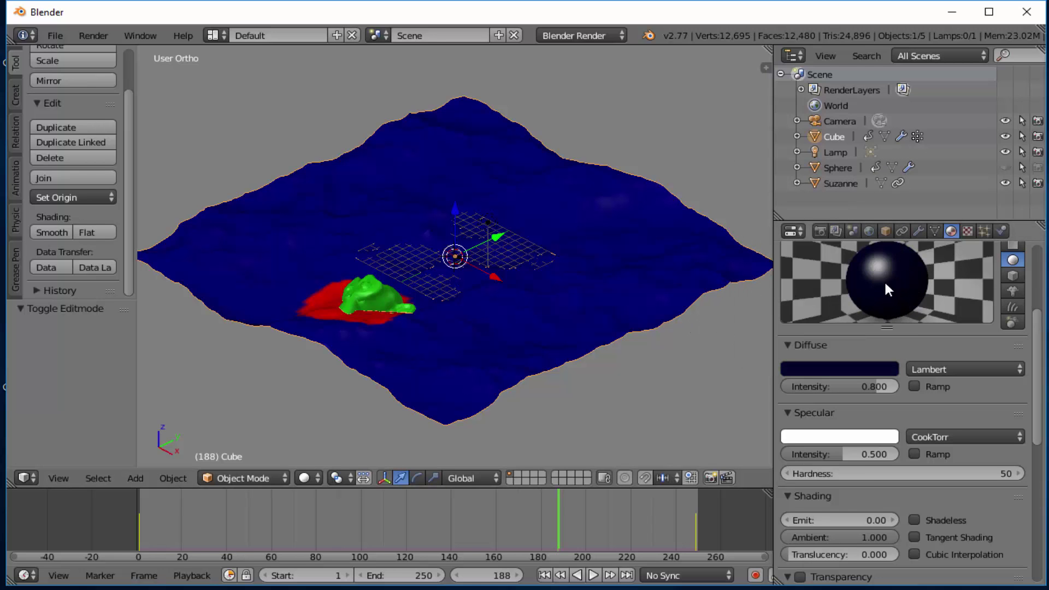
Enable Mirror on the ocean's material and set its reflectivity to 0.133.
scroll(842, 385, up, 2)
scroll(843, 390, down, 3)
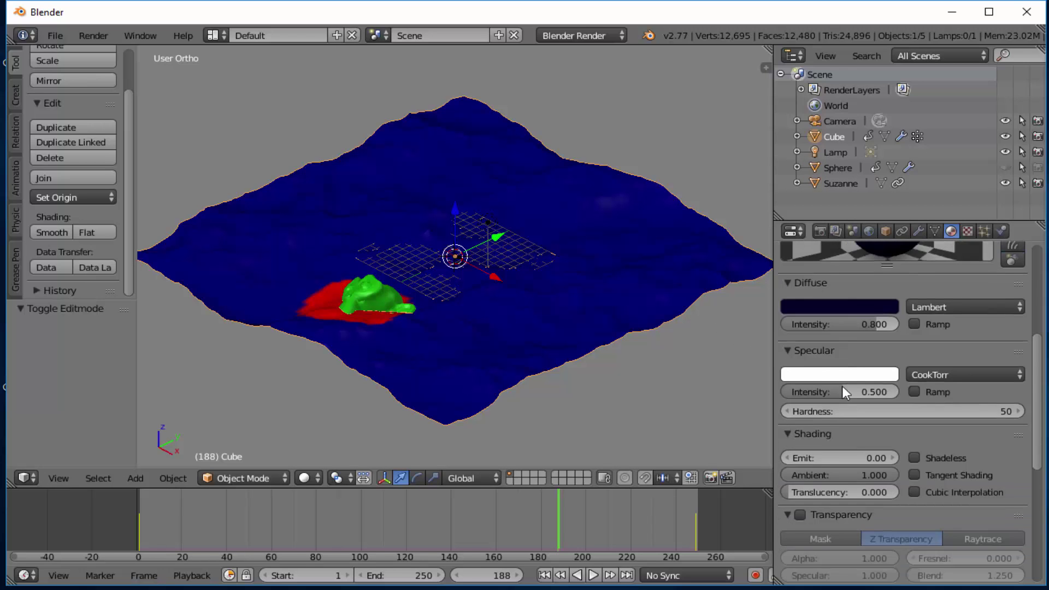
scroll(843, 389, down, 7)
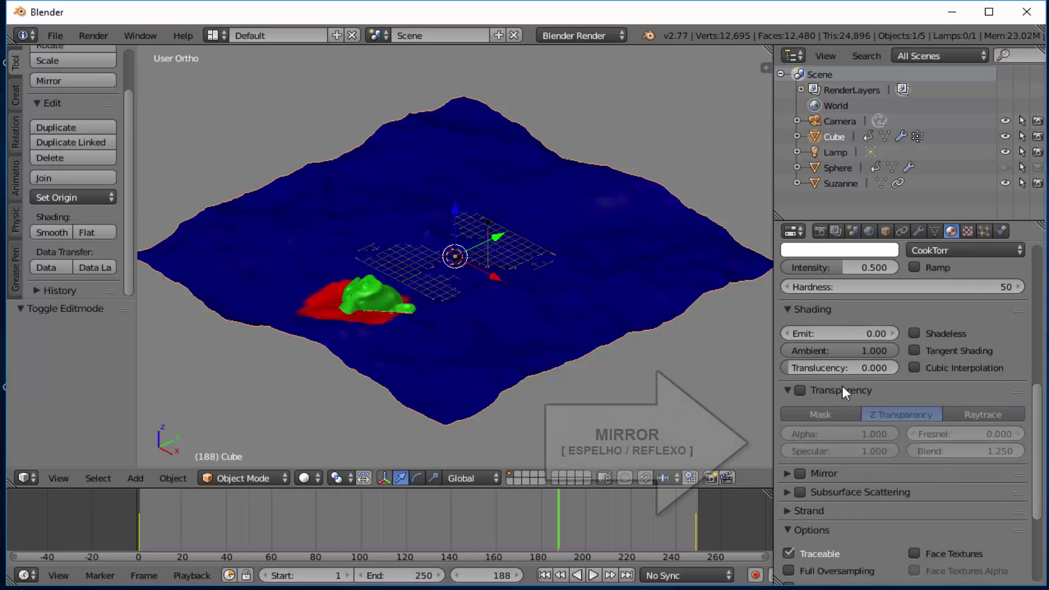
scroll(841, 390, down, 2)
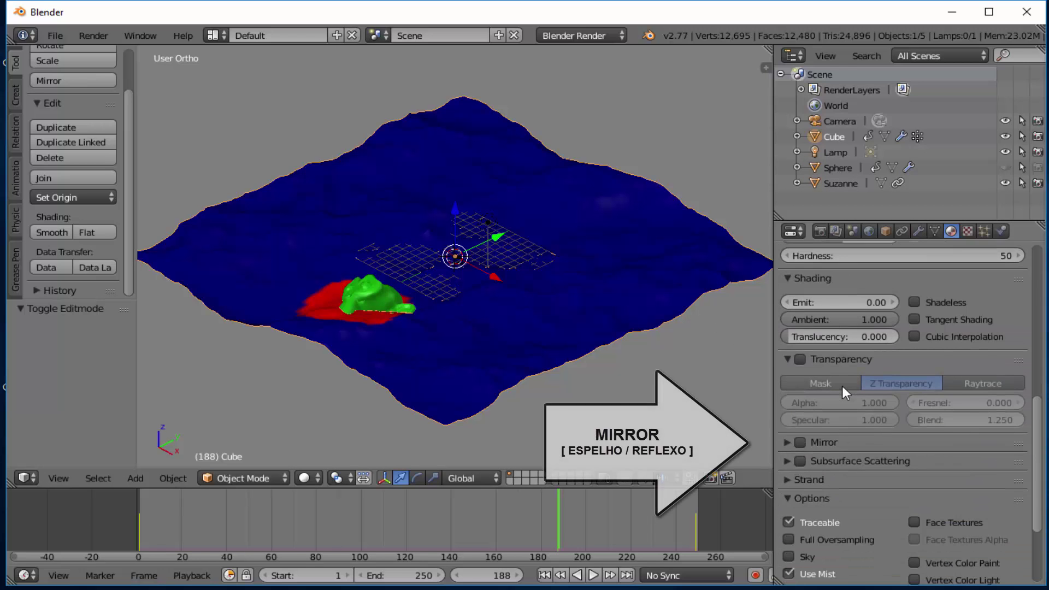
click(800, 442)
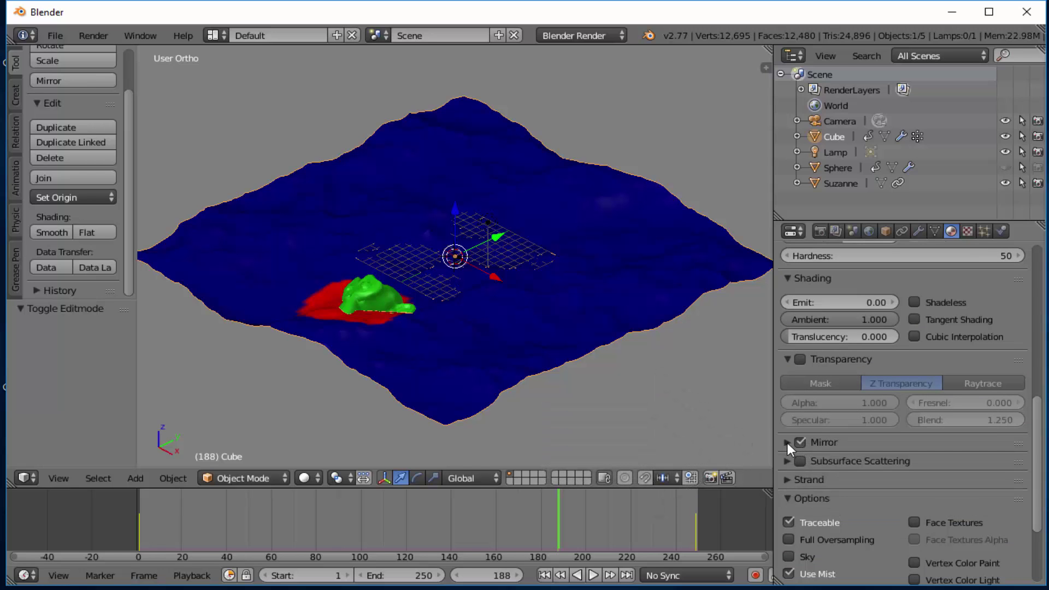
click(788, 443)
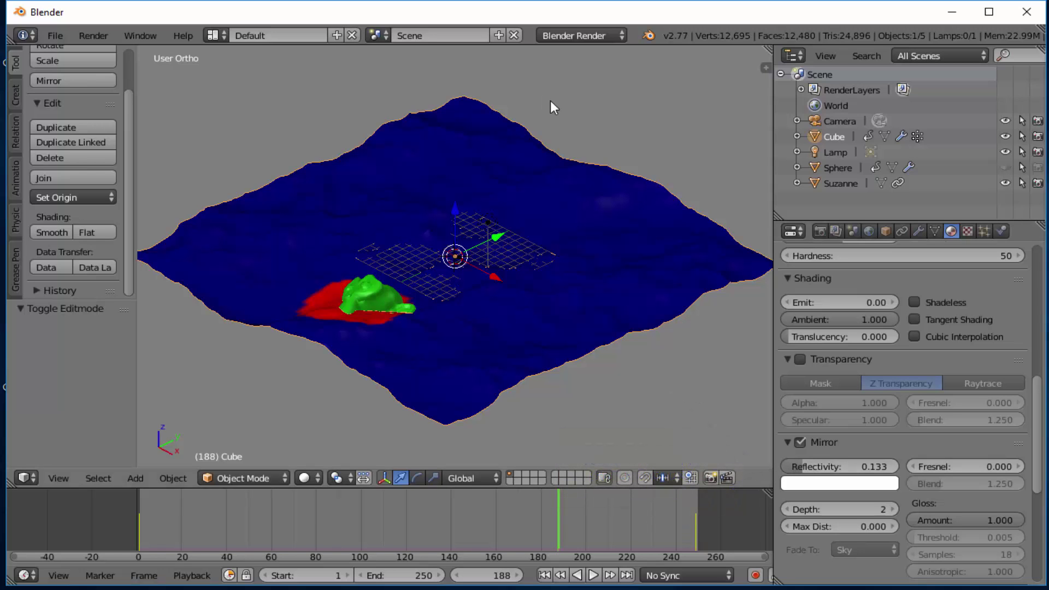
Change the scene's lamp to a Sun and give its light a warm yellow colour.
right_click(488, 221)
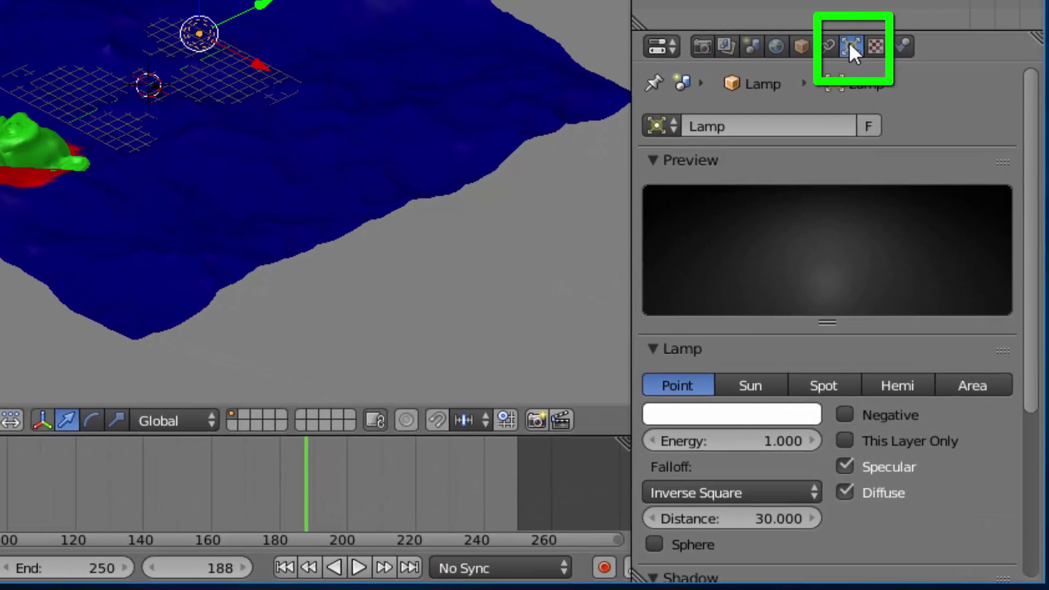
scroll(836, 229, down, 4)
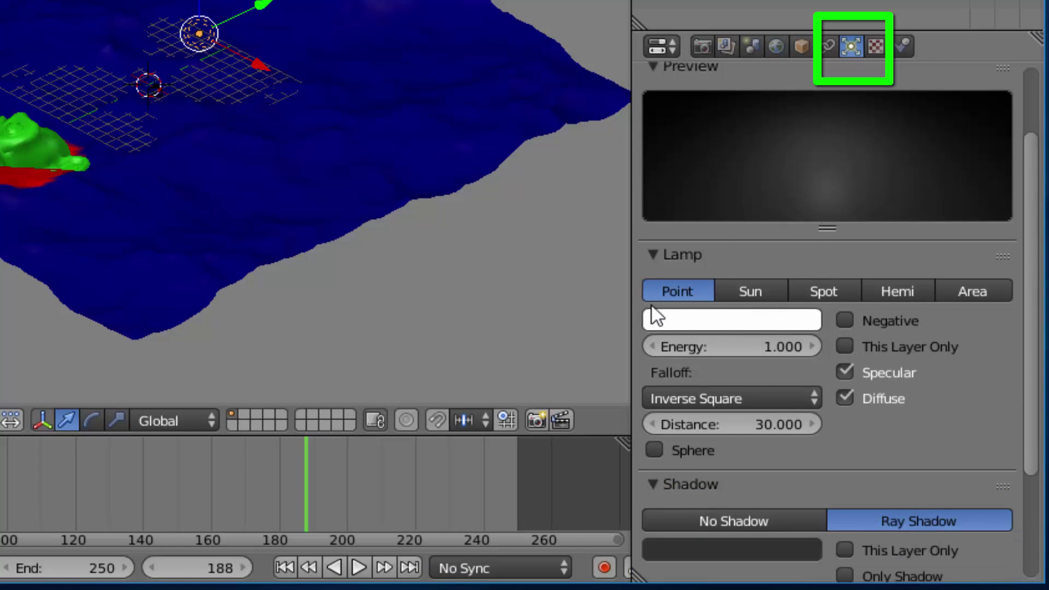
click(765, 290)
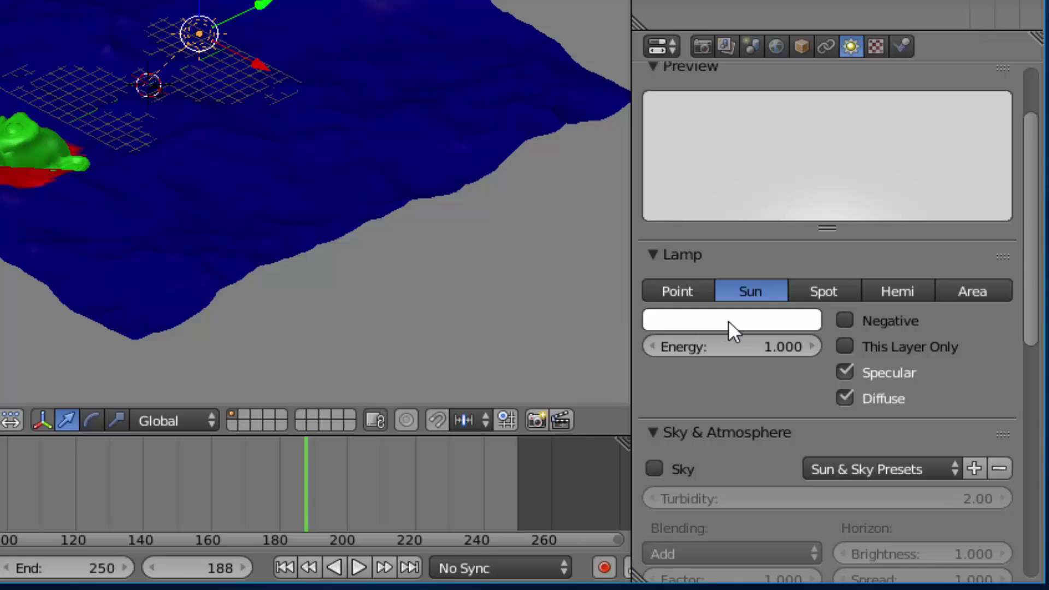
click(729, 320)
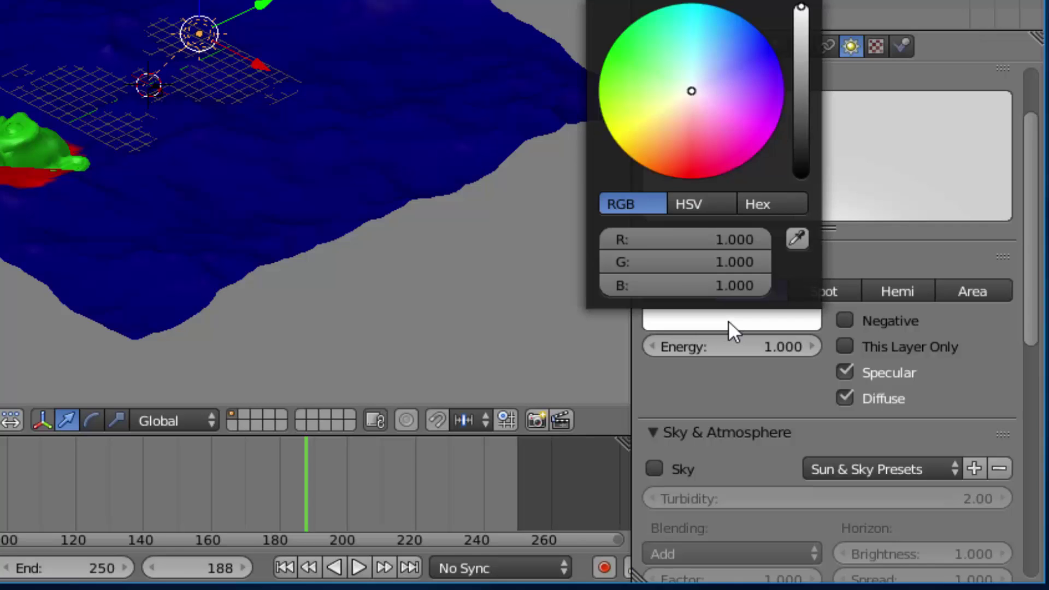
click(649, 127)
Enable both Sky and Atmosphere for the sun lamp.
scroll(792, 282, down, 6)
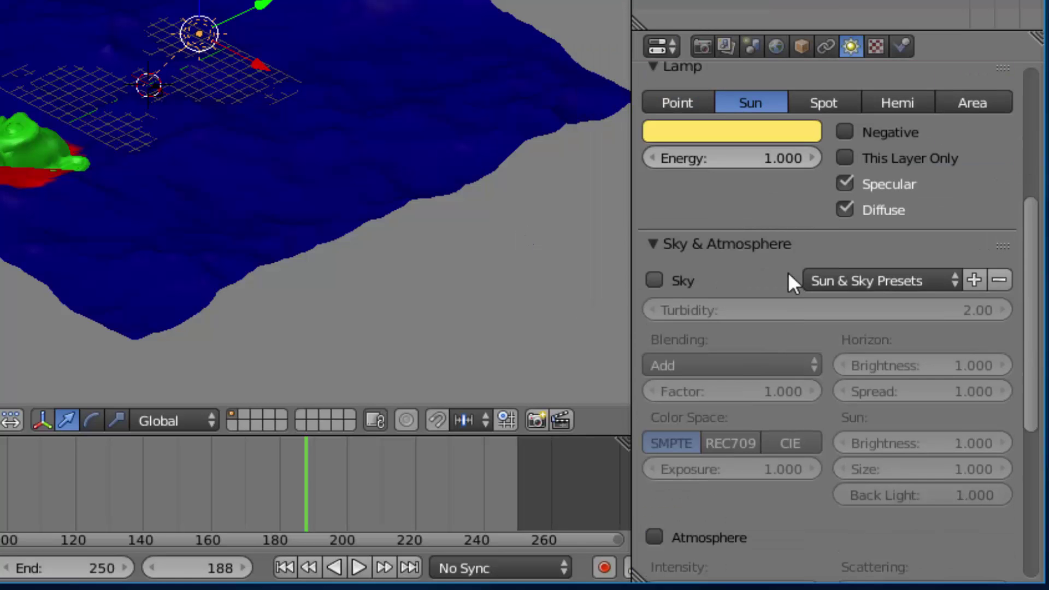
click(654, 279)
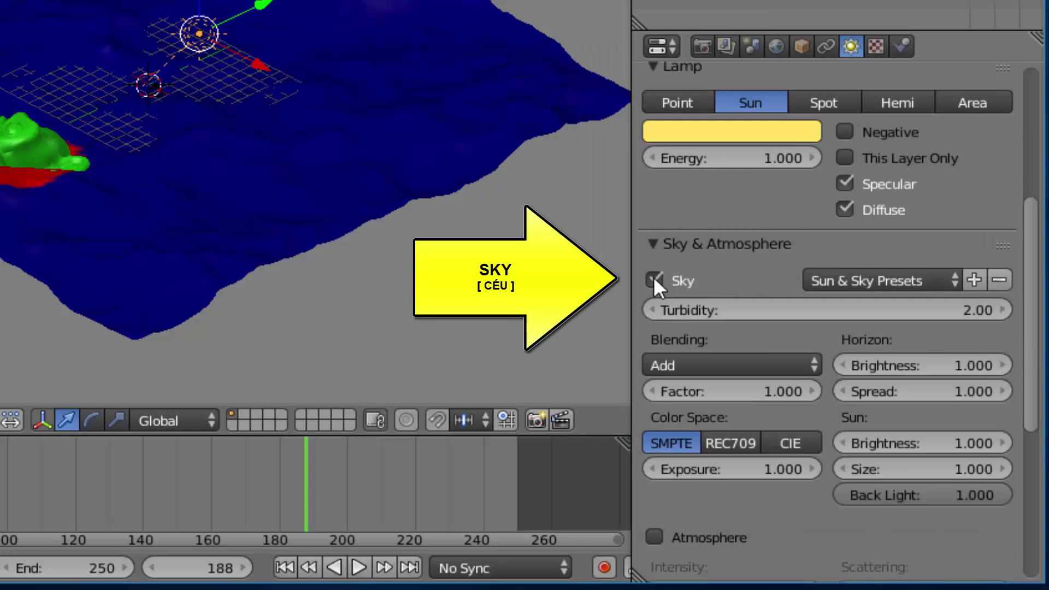
click(655, 537)
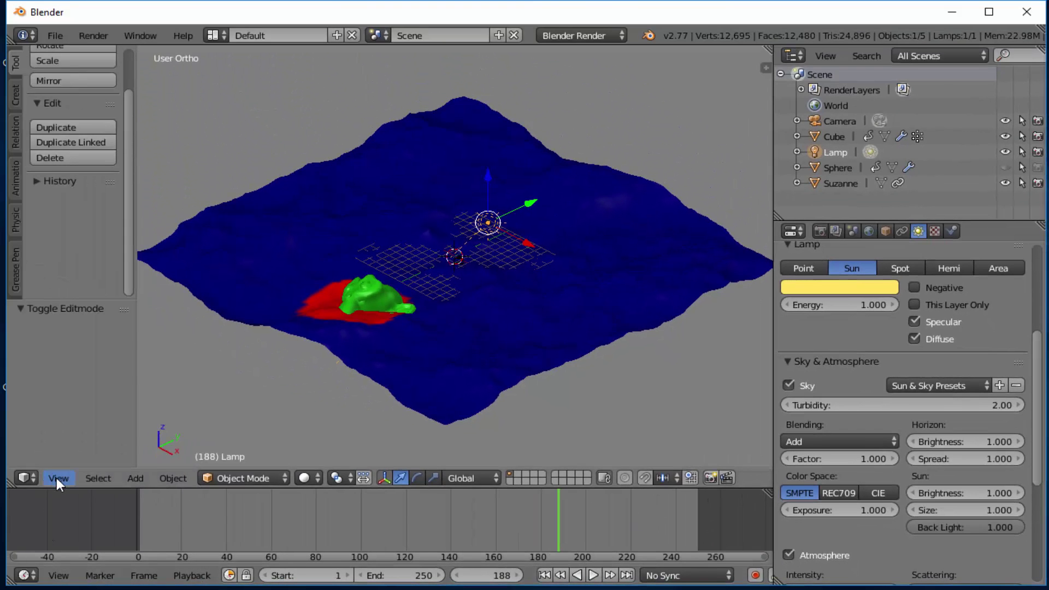
Switch to the camera view and turn on Lock Camera to View.
click(57, 478)
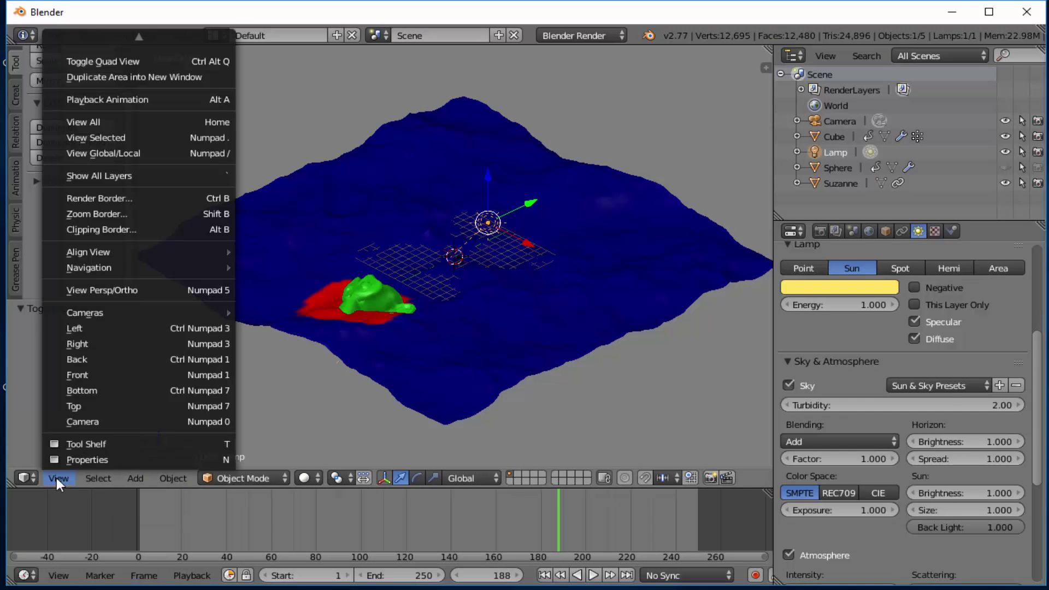
click(89, 424)
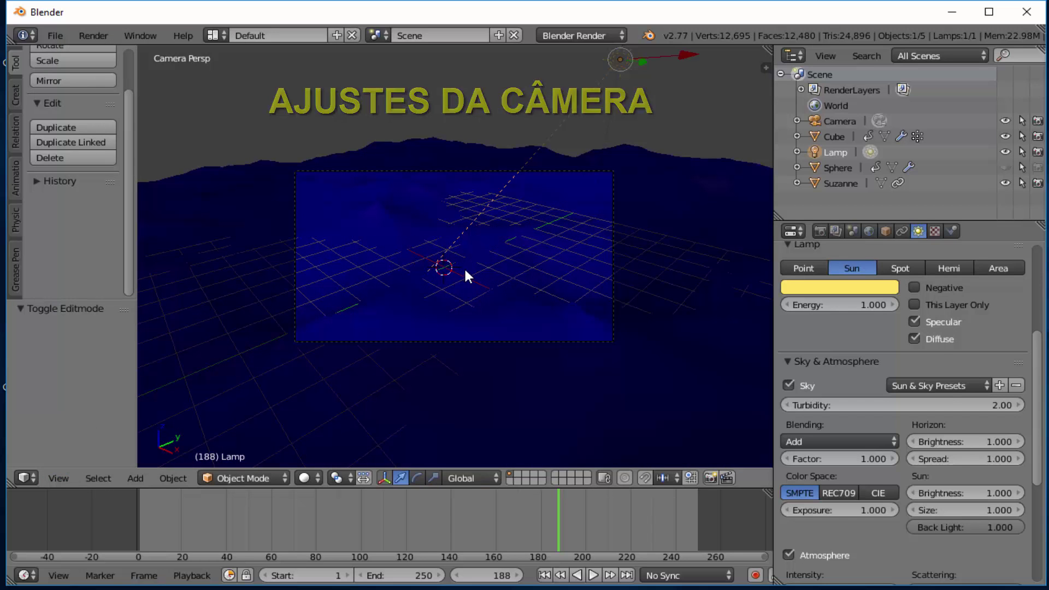
scroll(542, 369, up, 3)
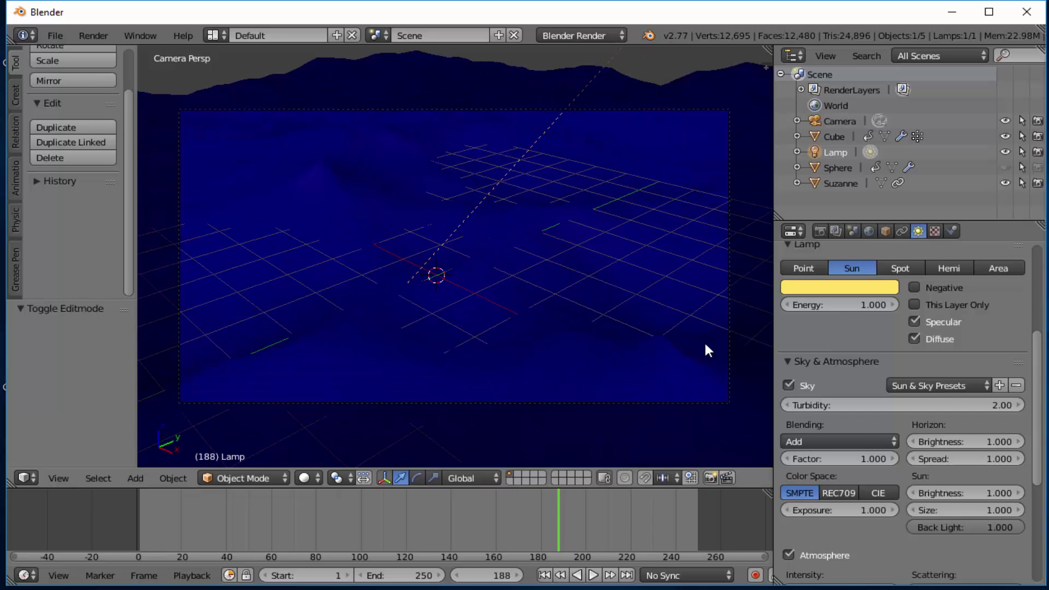
key(n)
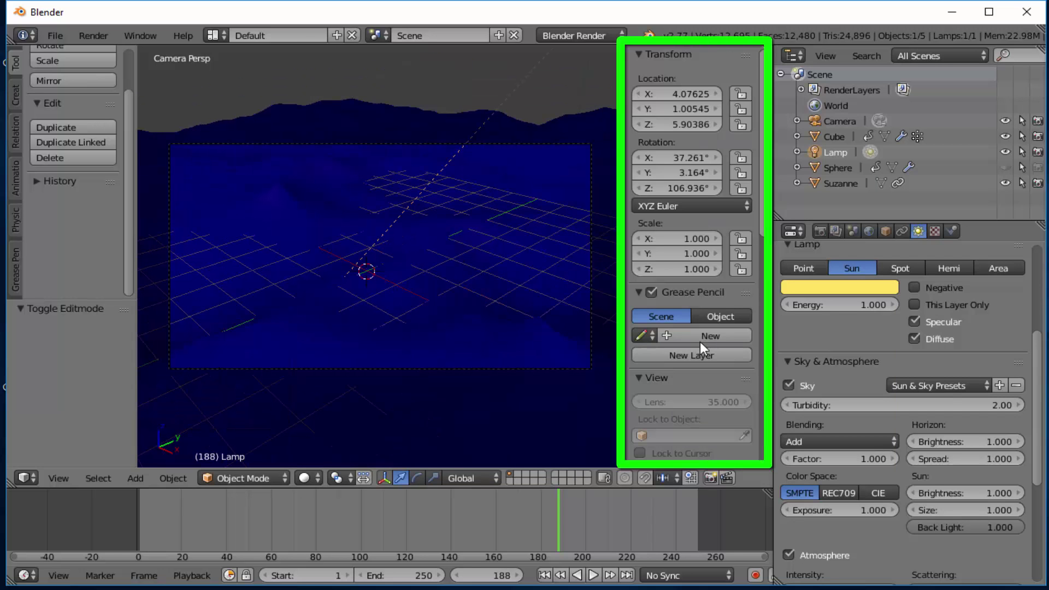
click(640, 379)
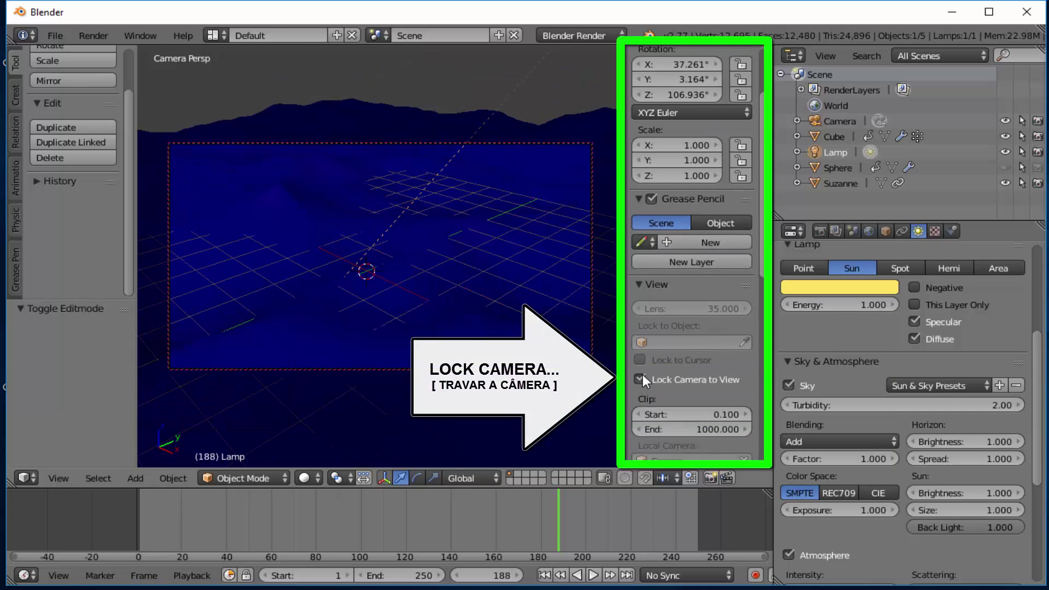
key(n)
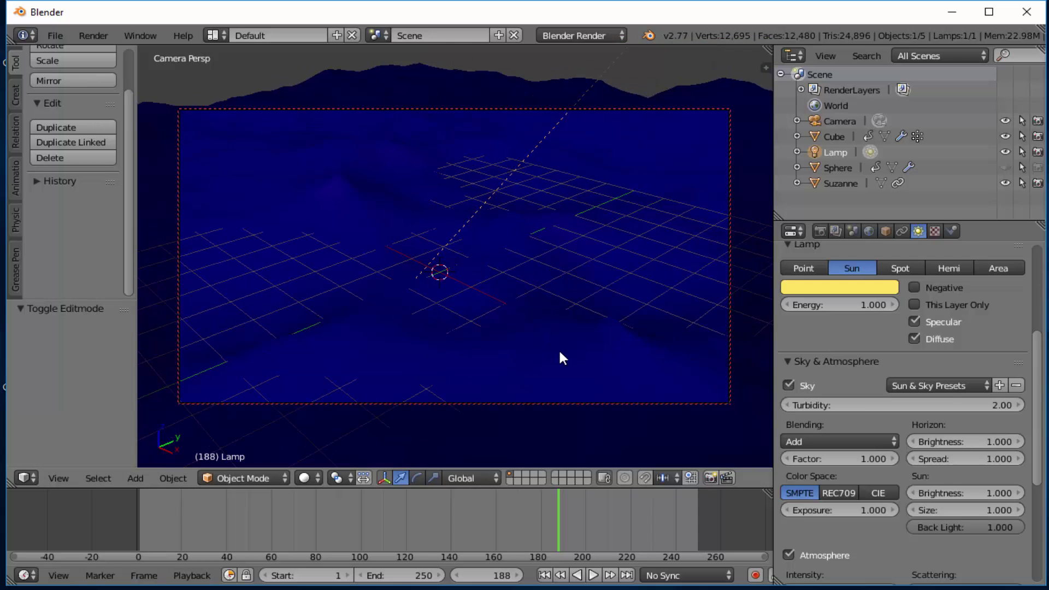
Pull the locked camera back and orbit it so the monkey head, ocean and horizon fit in the frame.
scroll(560, 352, down, 3)
scroll(560, 351, up, 1)
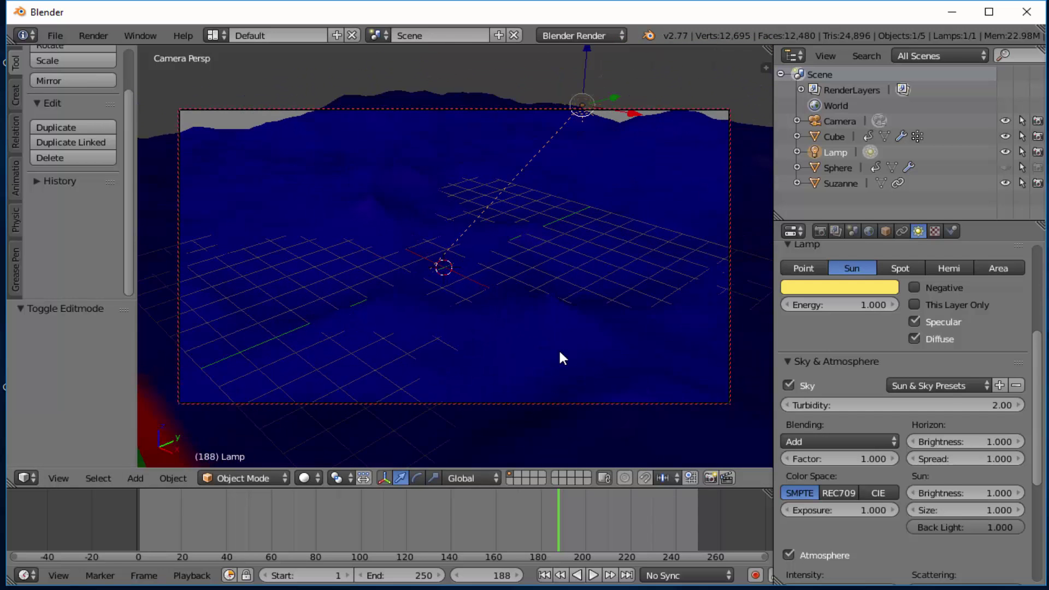
scroll(559, 352, down, 2)
scroll(561, 355, down, 2)
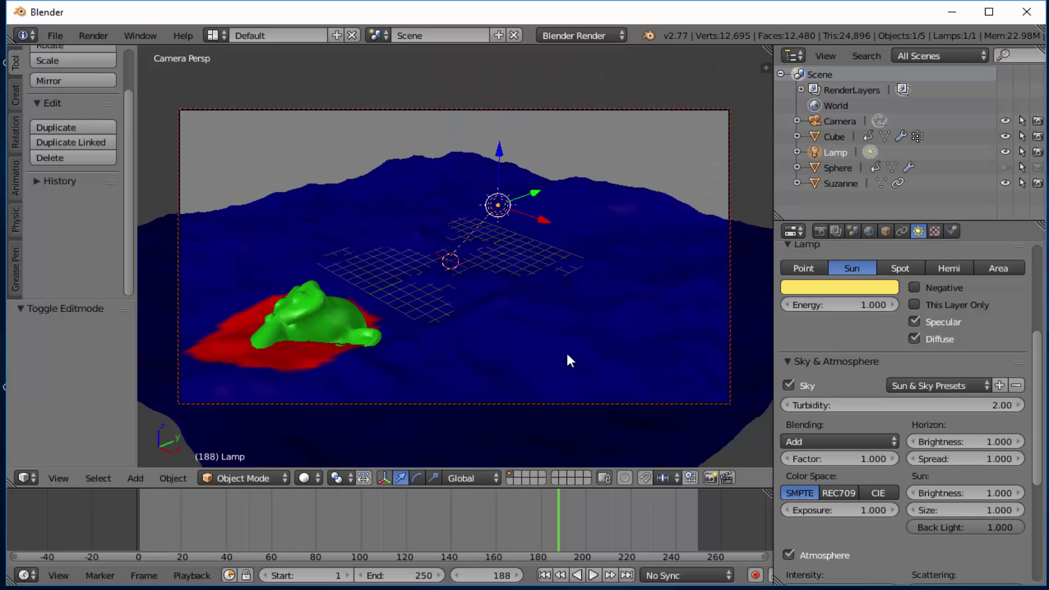
middle_drag(596, 375, 626, 208)
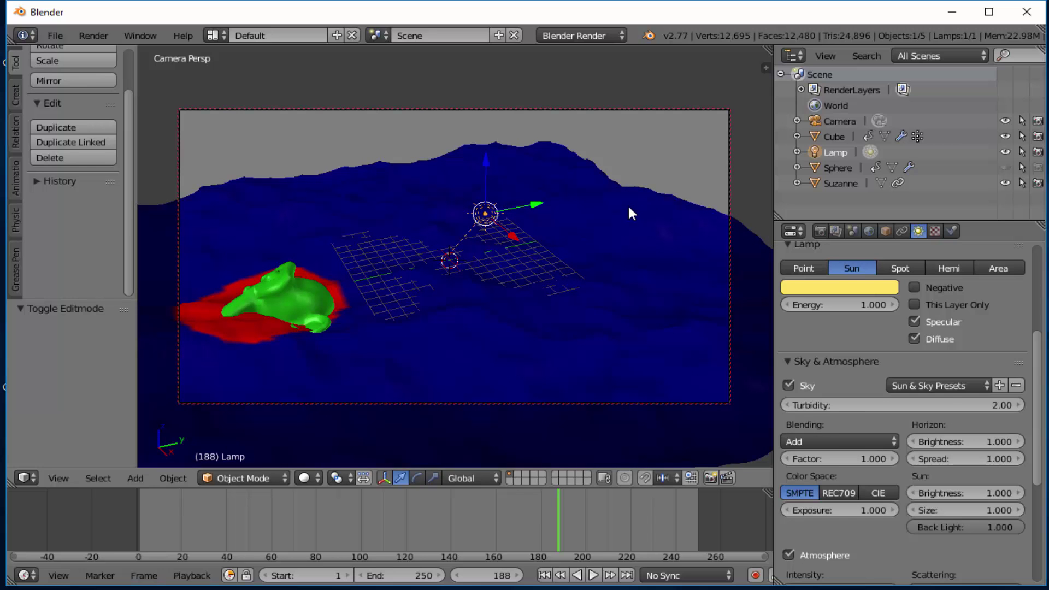
Set Repeat Y to 2 in the ocean object's Ocean modifier.
right_click(628, 205)
click(1001, 231)
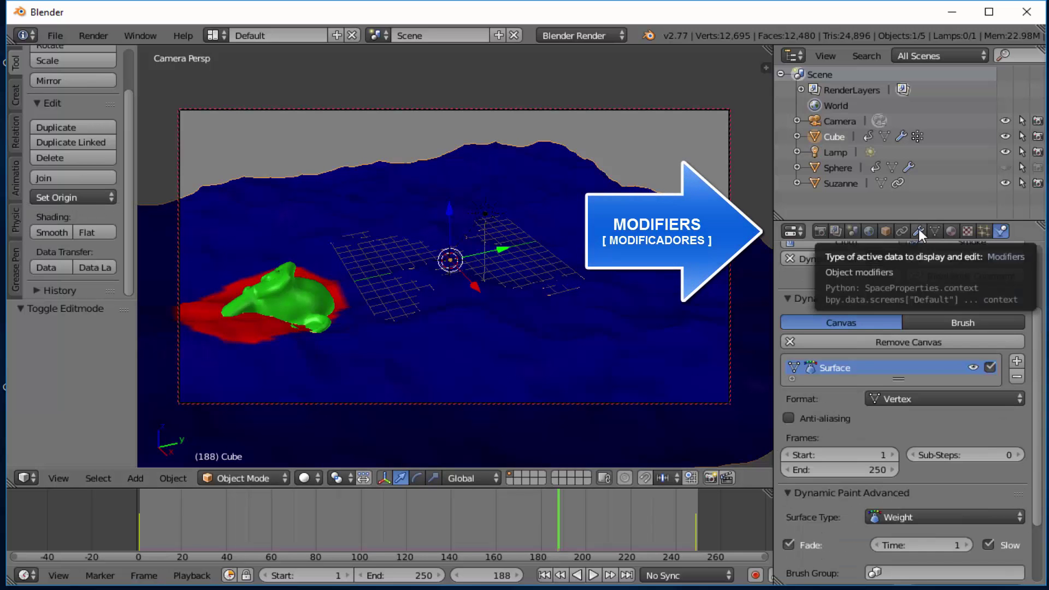
click(919, 230)
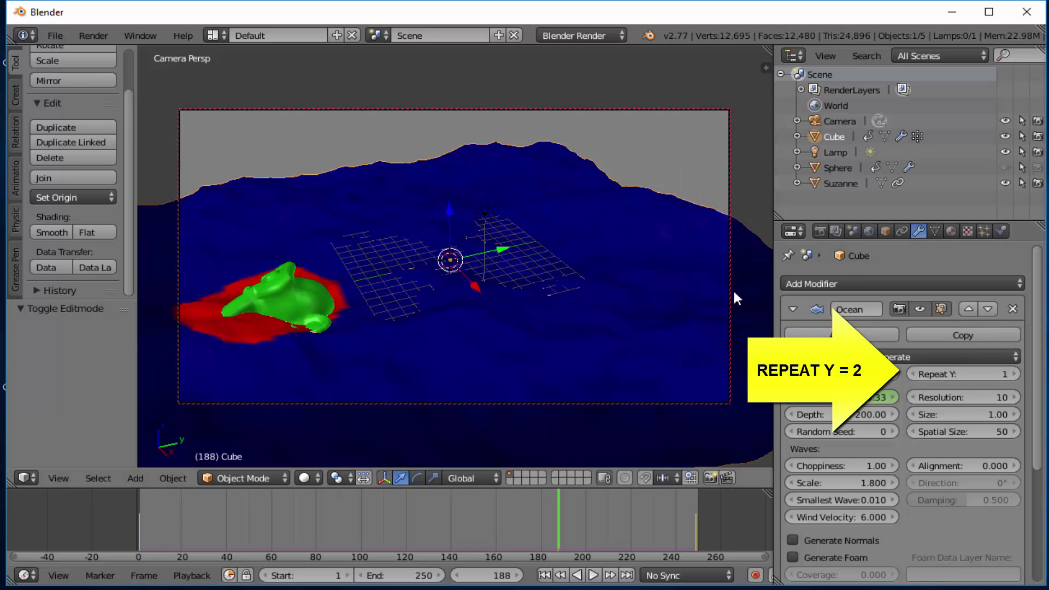
click(1013, 375)
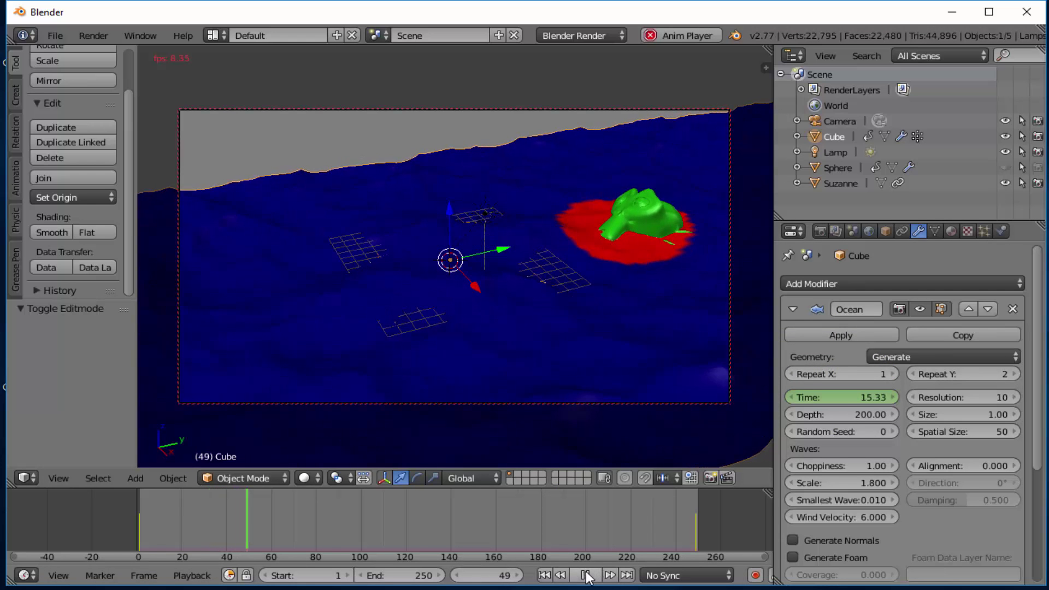
Stop the animation playback at frame 53 and render that frame as a still image.
click(587, 575)
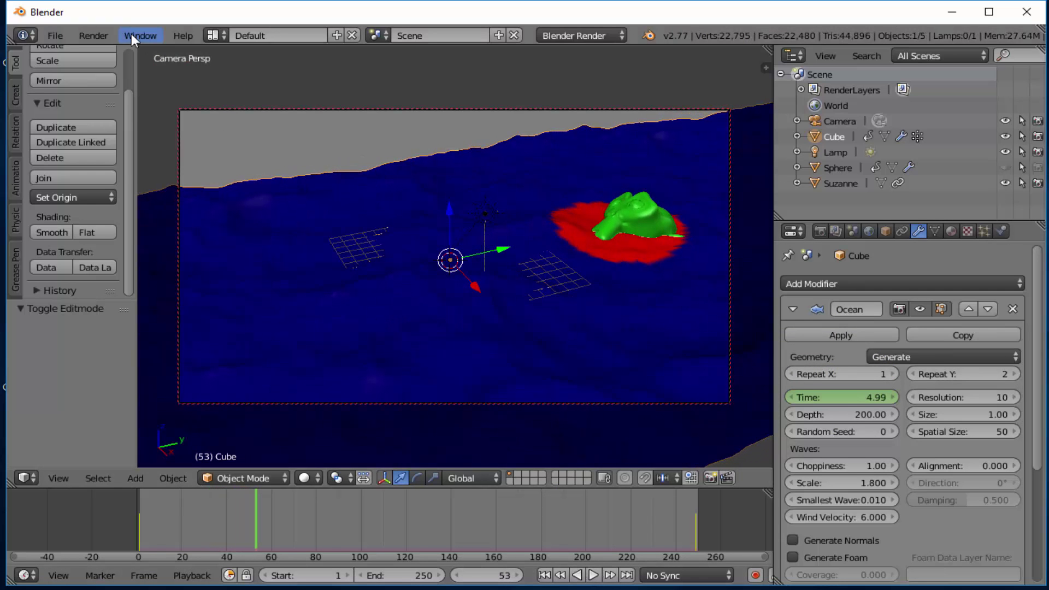
click(106, 31)
click(103, 48)
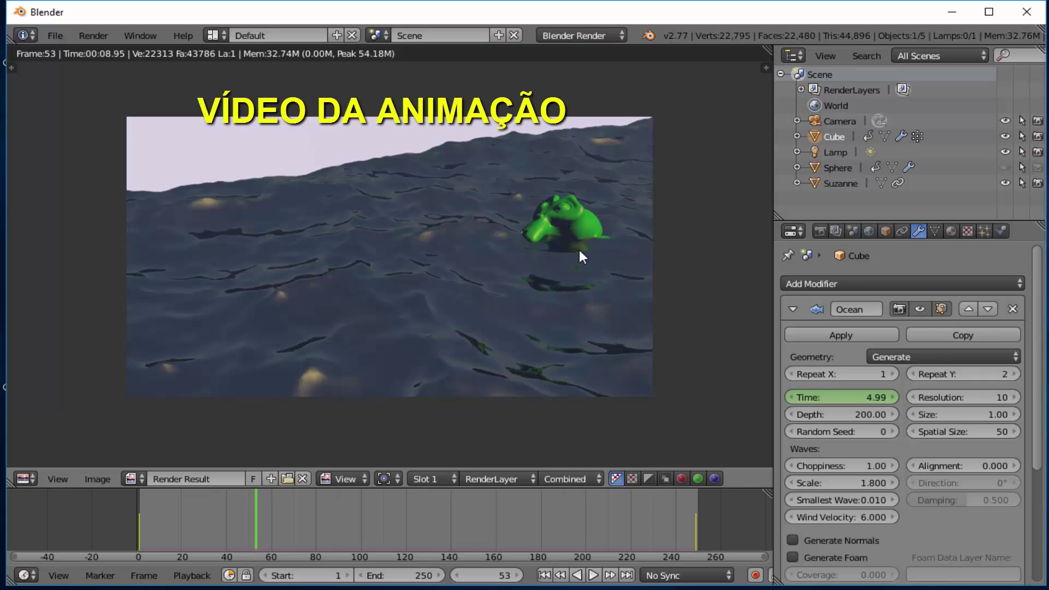
Apply the HDTV 720p render preset to the scene's output dimensions.
click(821, 229)
scroll(835, 265, up, 2)
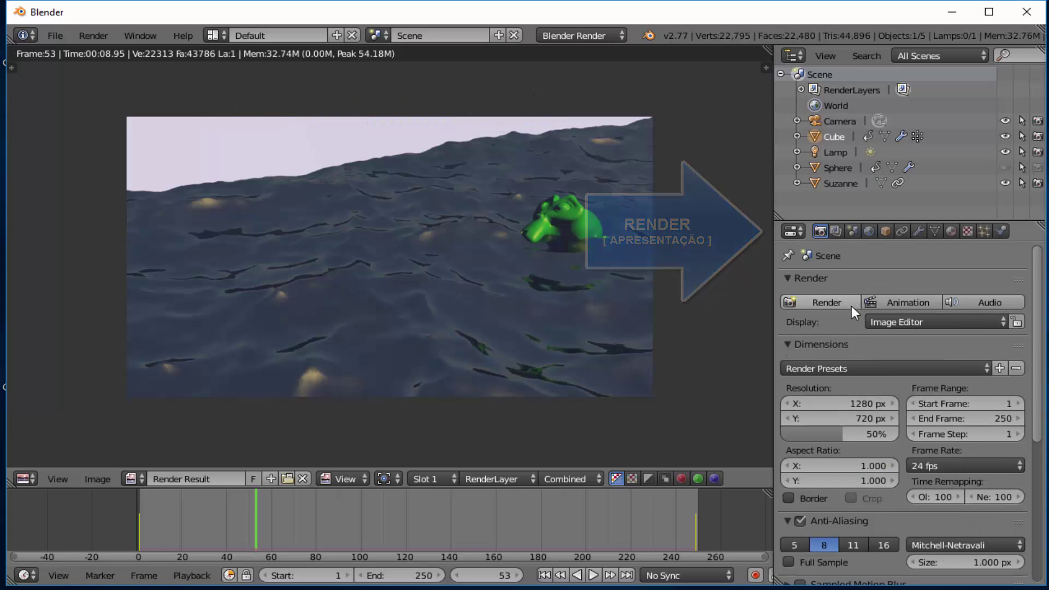
click(826, 369)
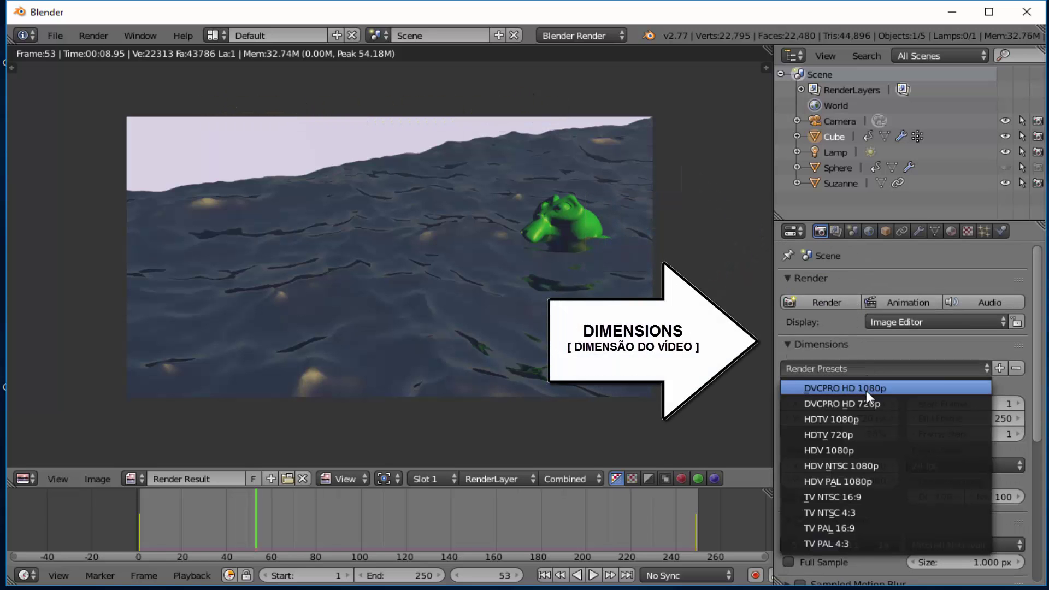
click(844, 429)
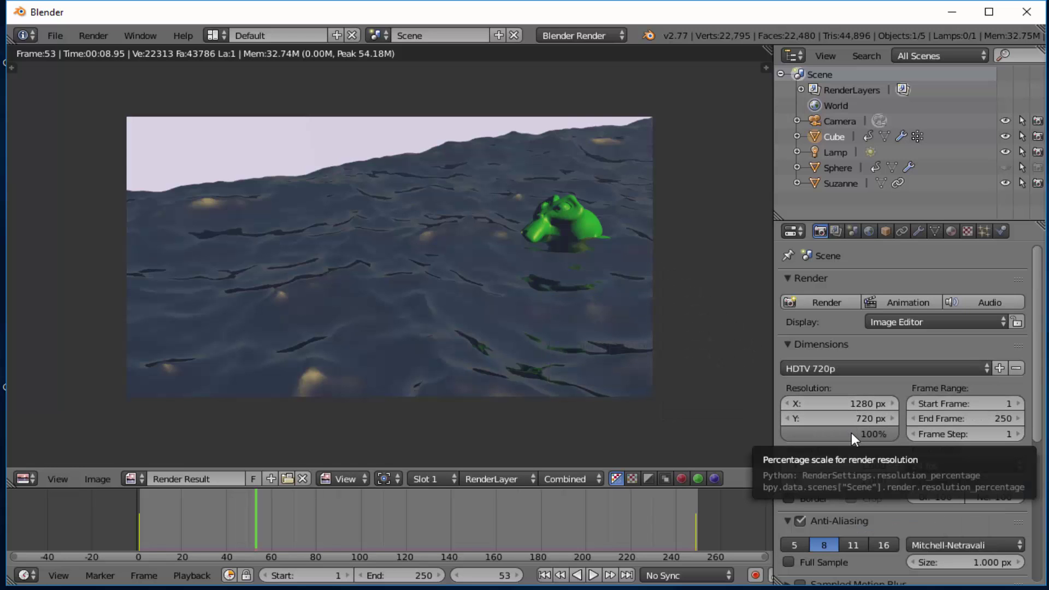
Set the render output path to /tmp\efeito boia and choose AVI JPEG as the movie file format.
scroll(852, 433, down, 8)
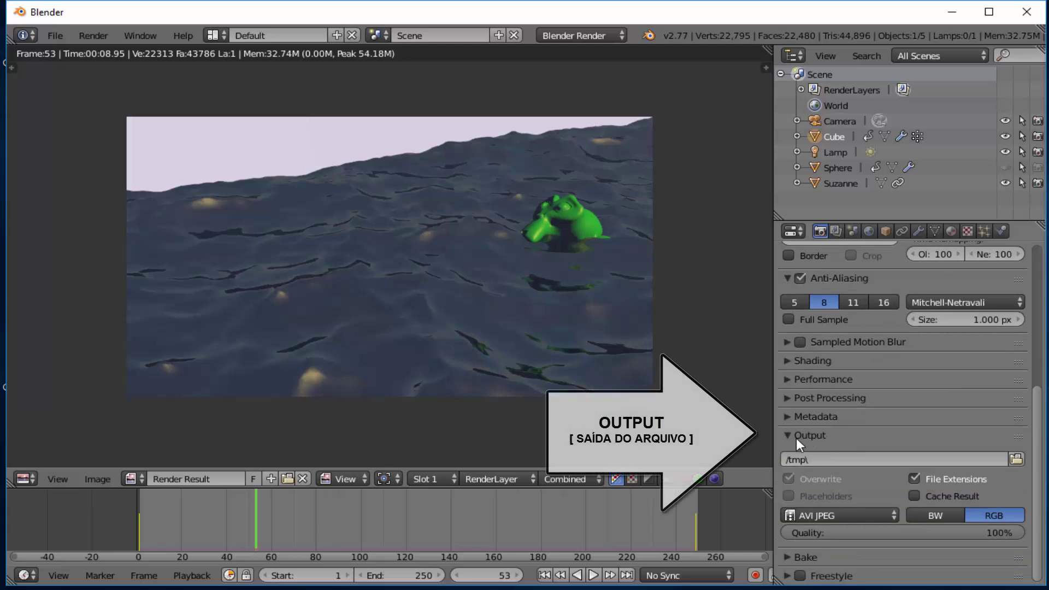
click(818, 459)
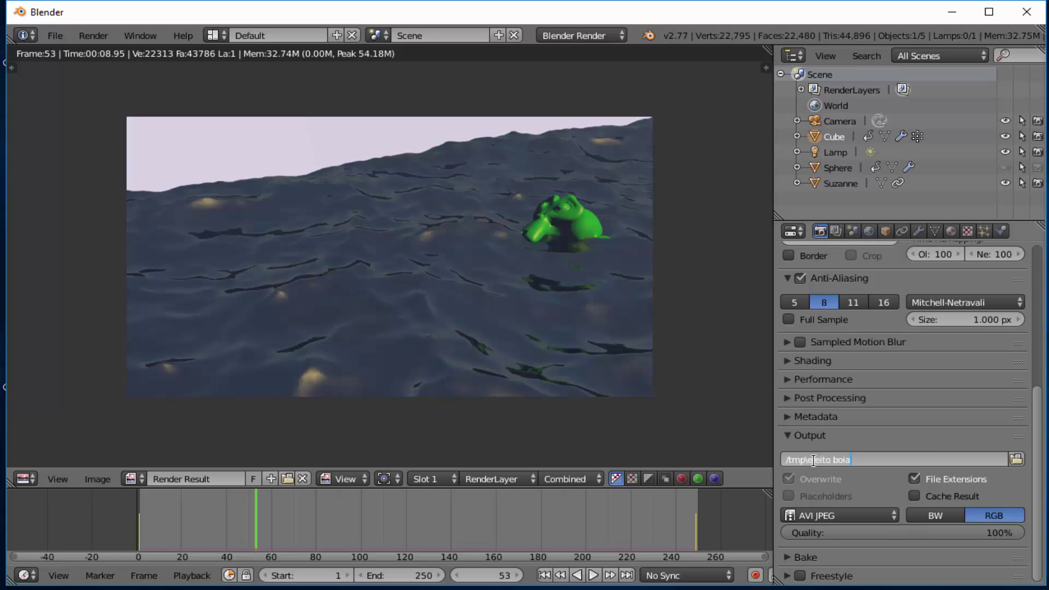
click(894, 516)
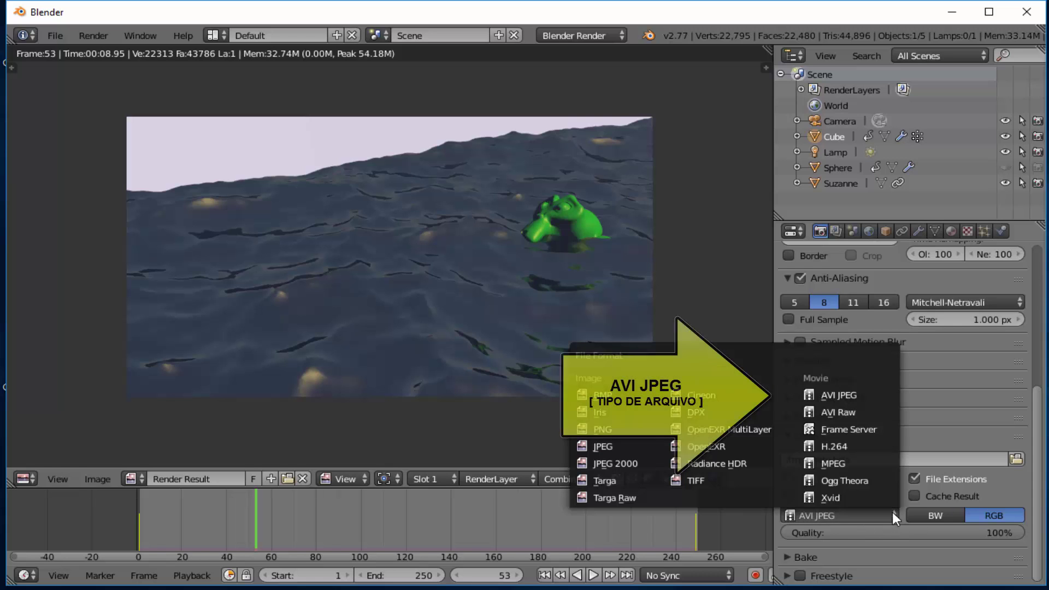
click(844, 396)
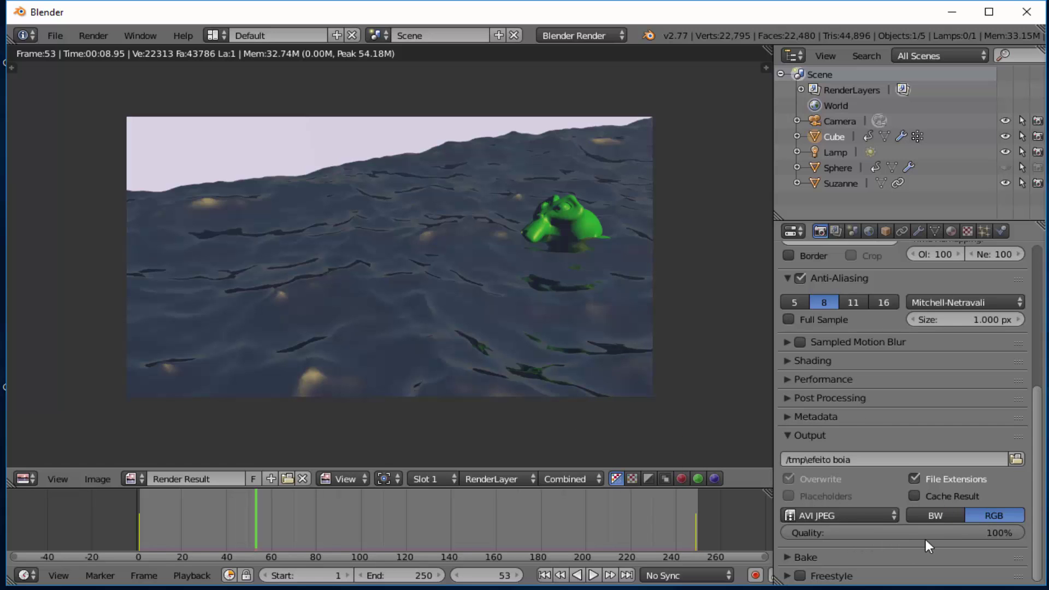
Start rendering the full animation of the floating monkey head.
drag(1035, 434, 1041, 268)
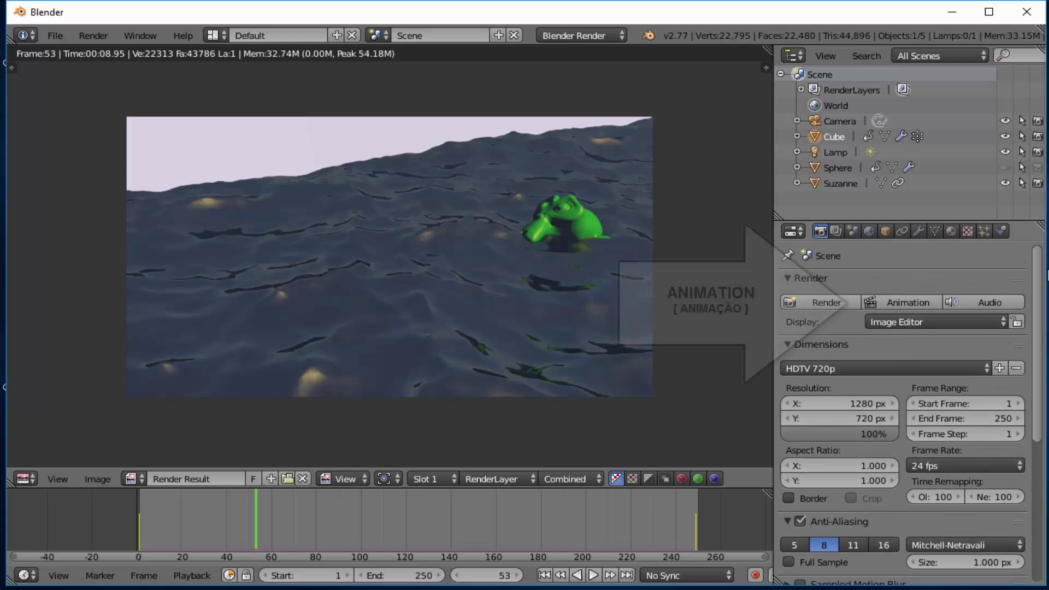
click(886, 303)
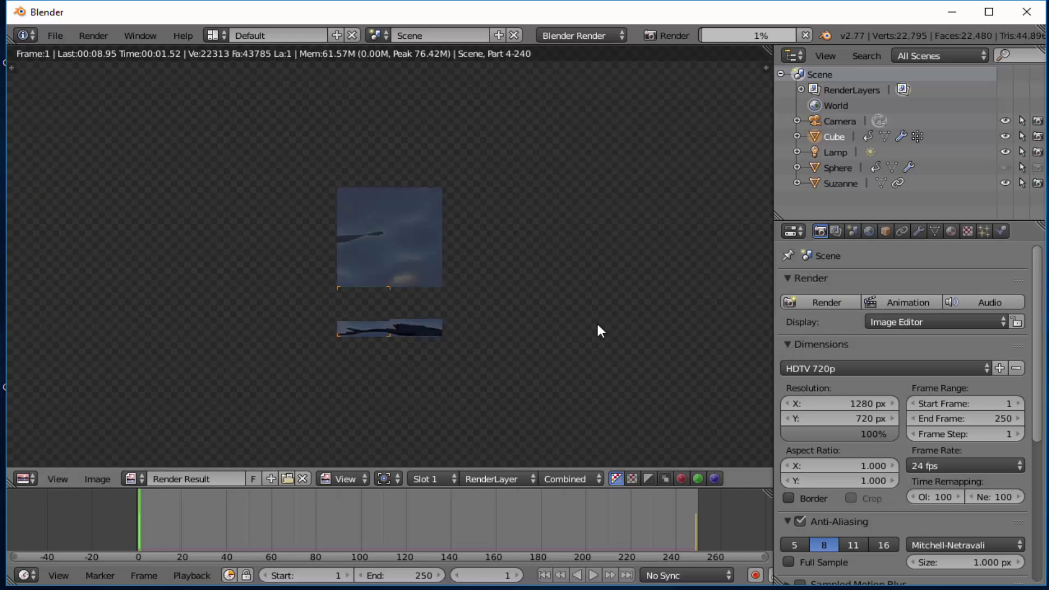